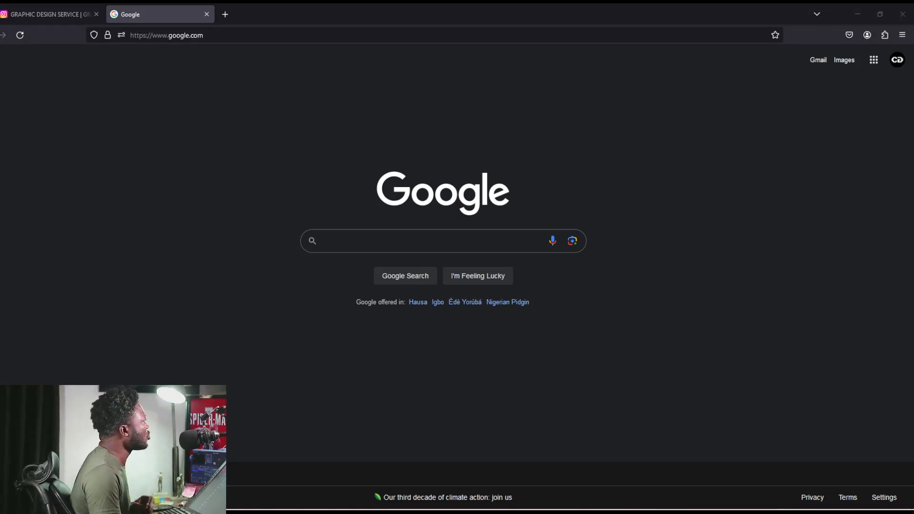
Step: Search Google Images for "image background"
click(844, 64)
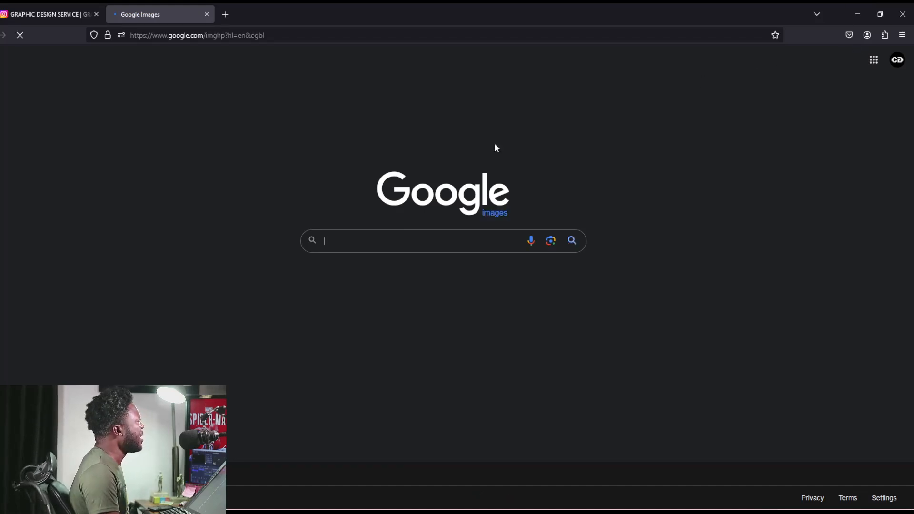
click(414, 245)
text(image )
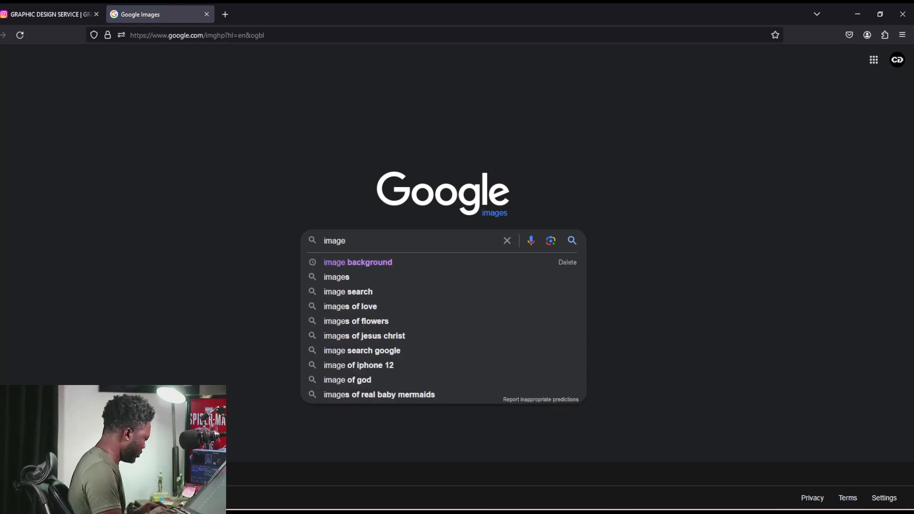
text(back)
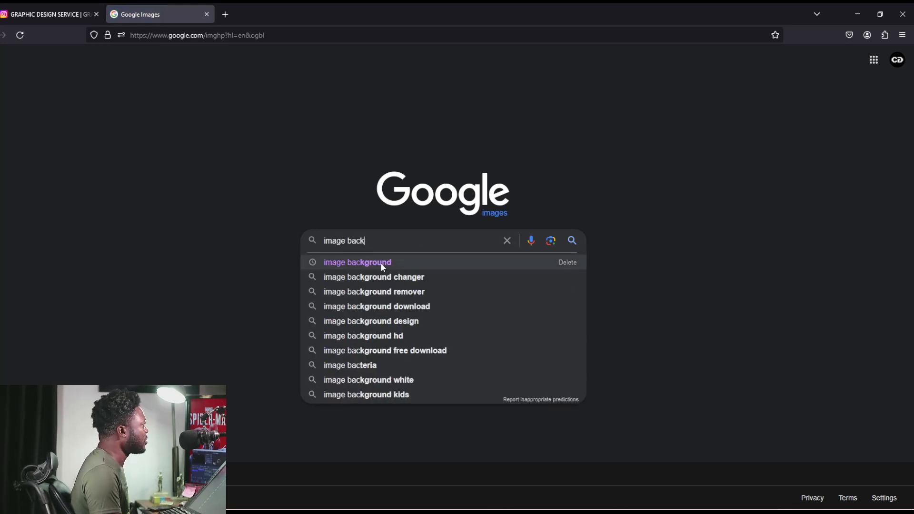
click(380, 261)
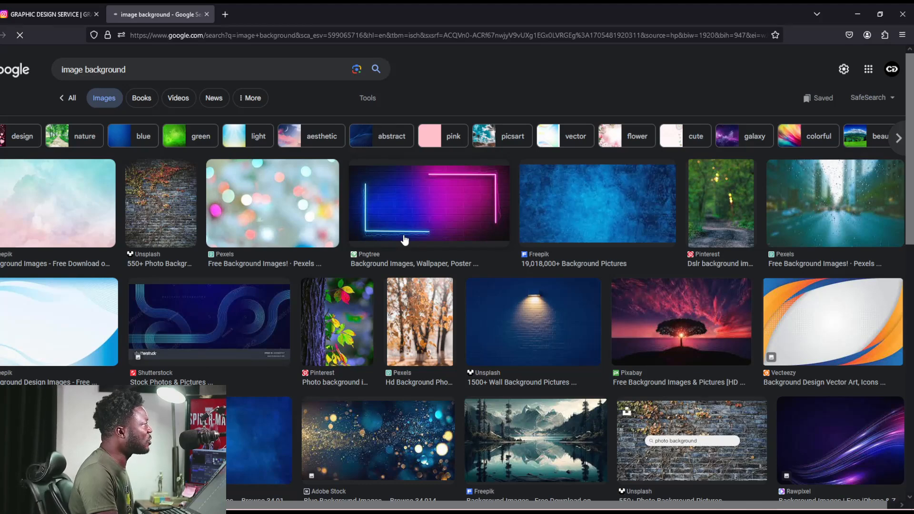
Step: Preview the Pngtree neon brick-wall background and bring that picture into Photoshop
click(442, 199)
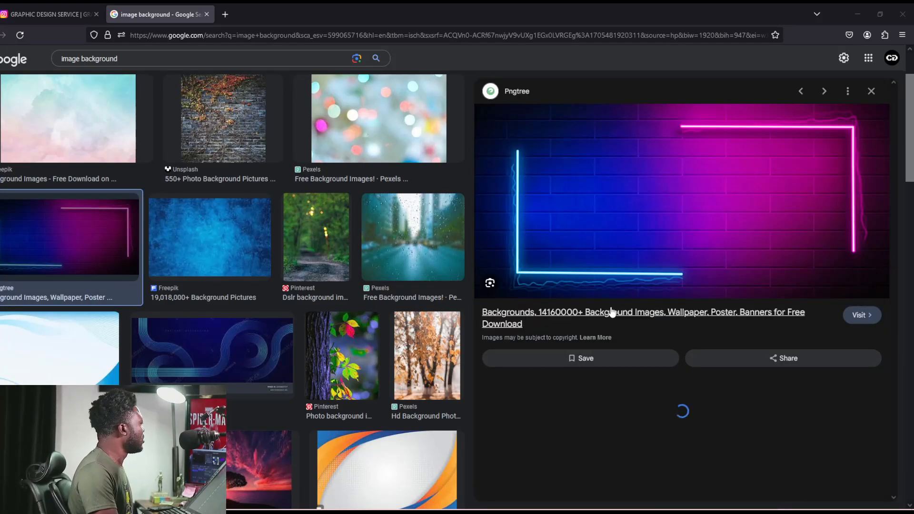
drag(648, 185, 460, 510)
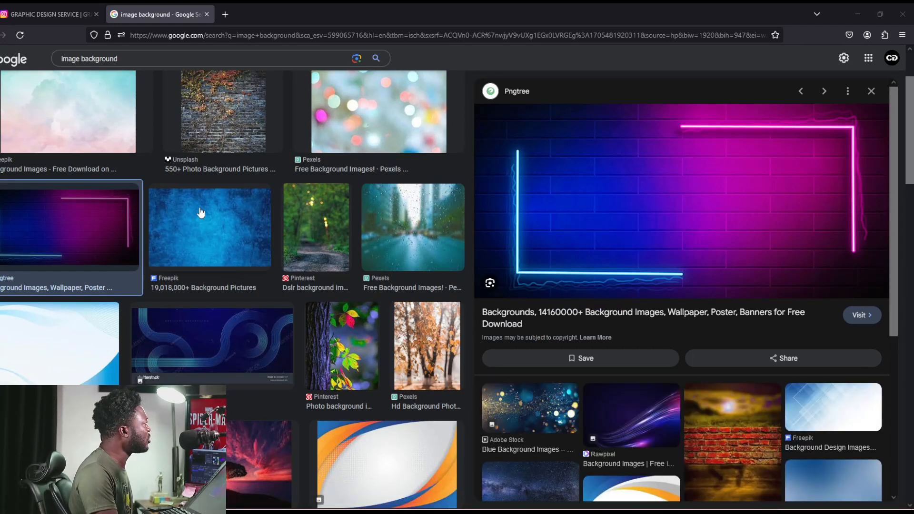
Step: Preview the Unsplash picture of a dark blue brick wall lit by a lamp
scroll(221, 242, up, 2)
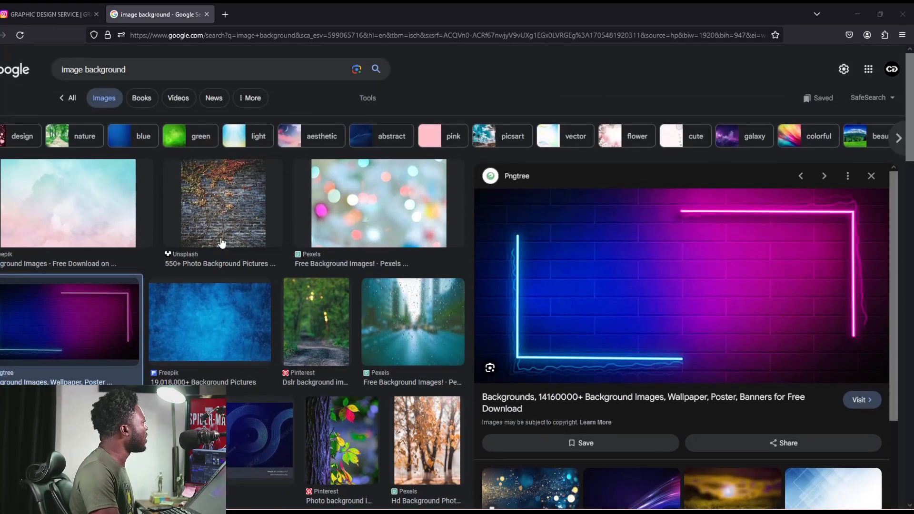
scroll(221, 243, down, 5)
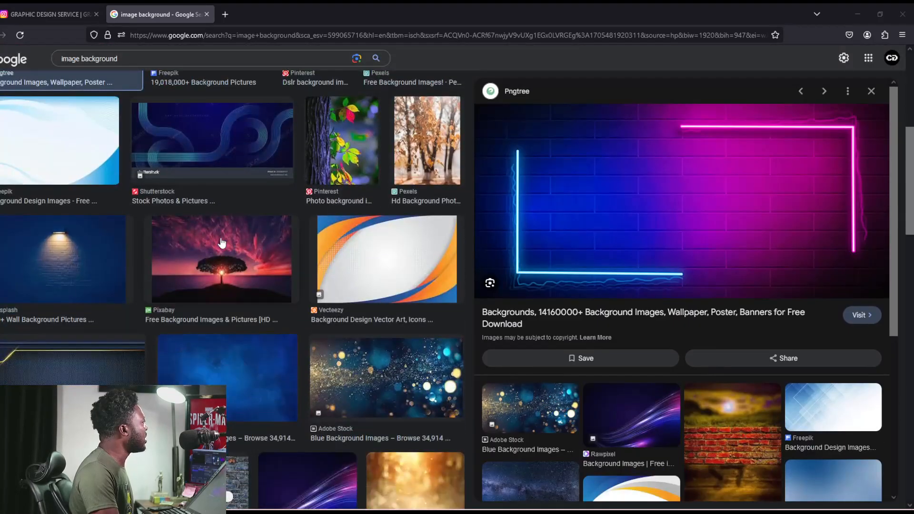
click(20, 248)
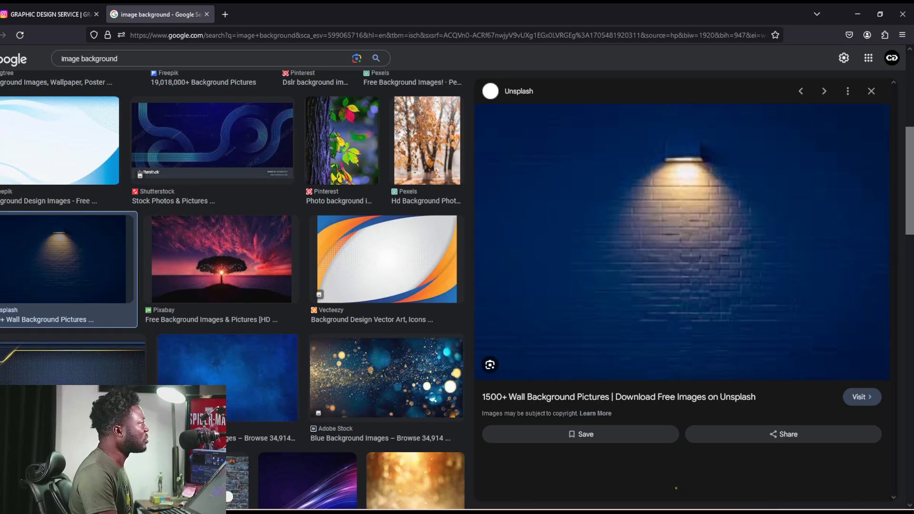
scroll(813, 265, down, 8)
right_click(746, 227)
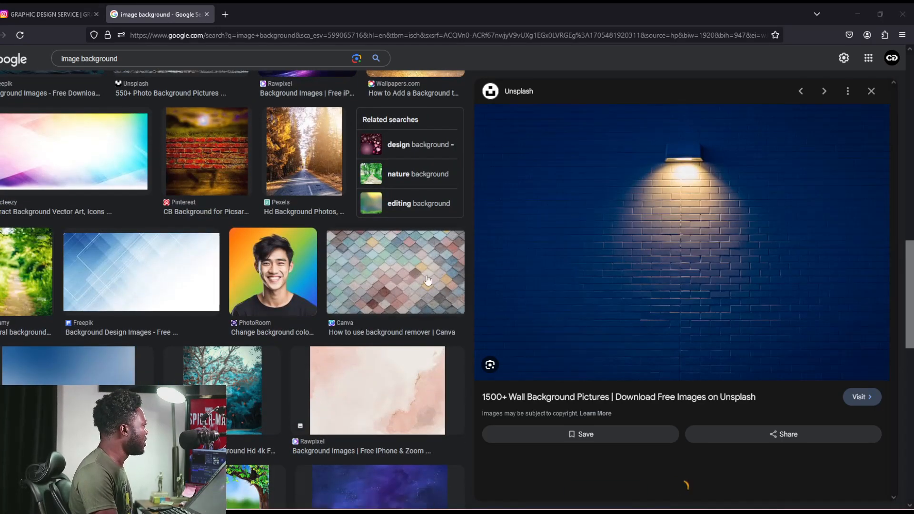
Step: Browse further background results and preview the Unsplash nature image with blurred autumn leaves
scroll(346, 294, down, 5)
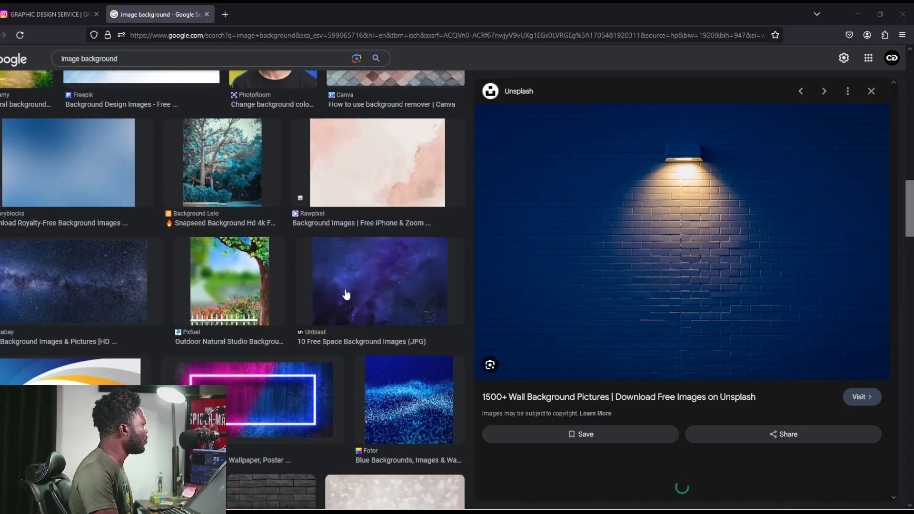
scroll(346, 295, down, 10)
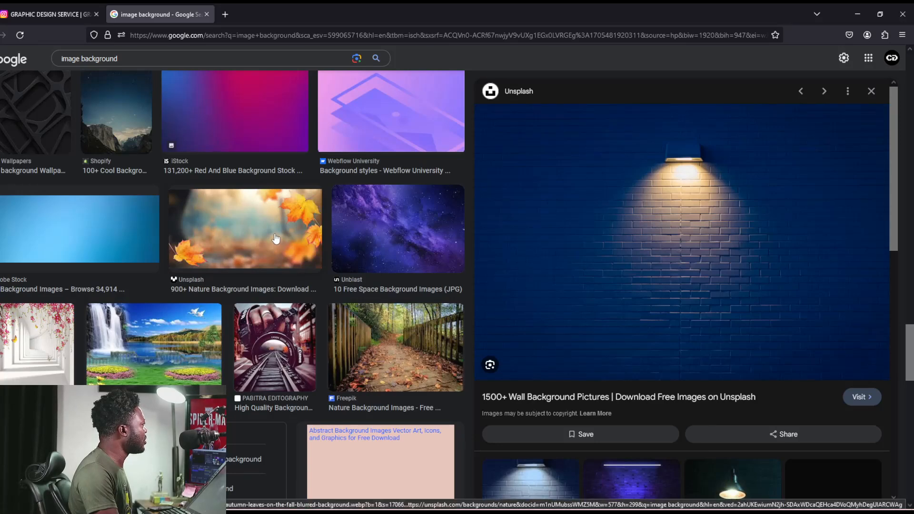
click(279, 240)
scroll(379, 259, down, 10)
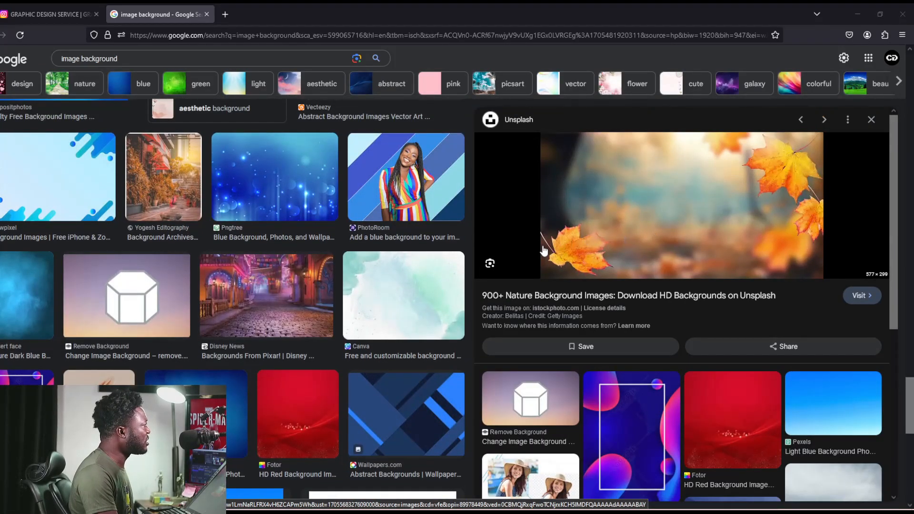
scroll(233, 305, down, 5)
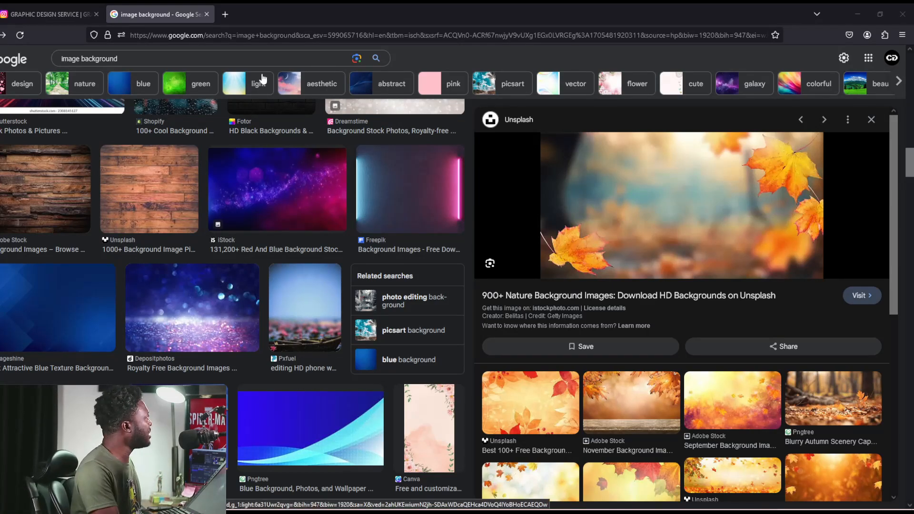
Step: Open unsplash.com in a new tab and search its photos for "fall" from the recent searches
click(232, 13)
click(233, 35)
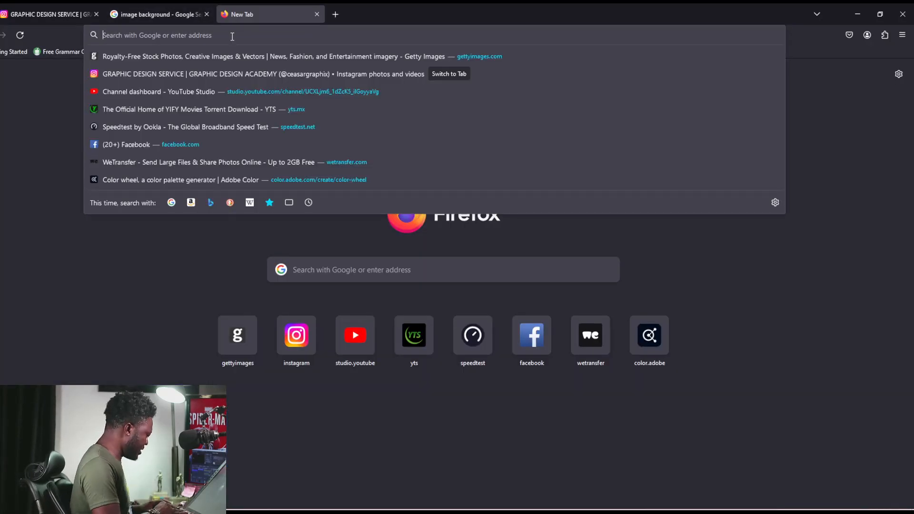
text(unsplash.com)
key(Return)
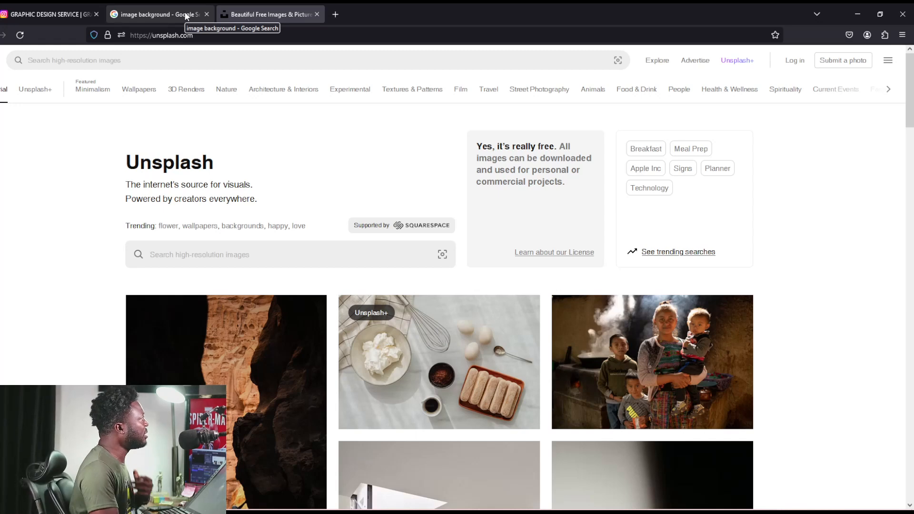
click(222, 56)
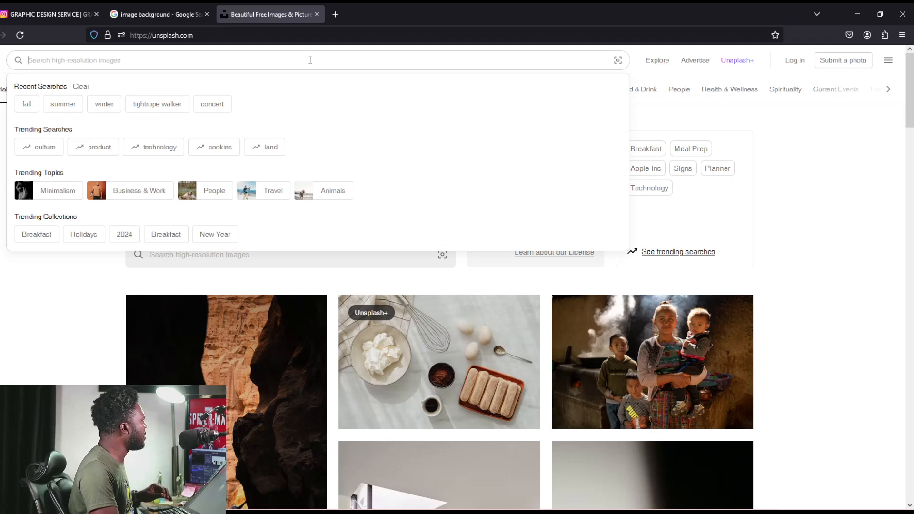
click(23, 104)
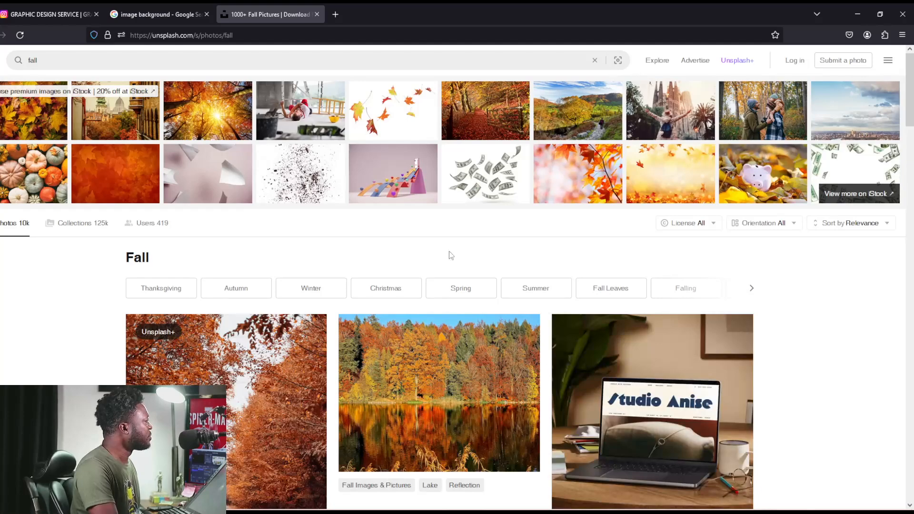
Step: Open the photo of the lake surrounded by autumn trees from the fall results and download it for free
scroll(457, 257, down, 3)
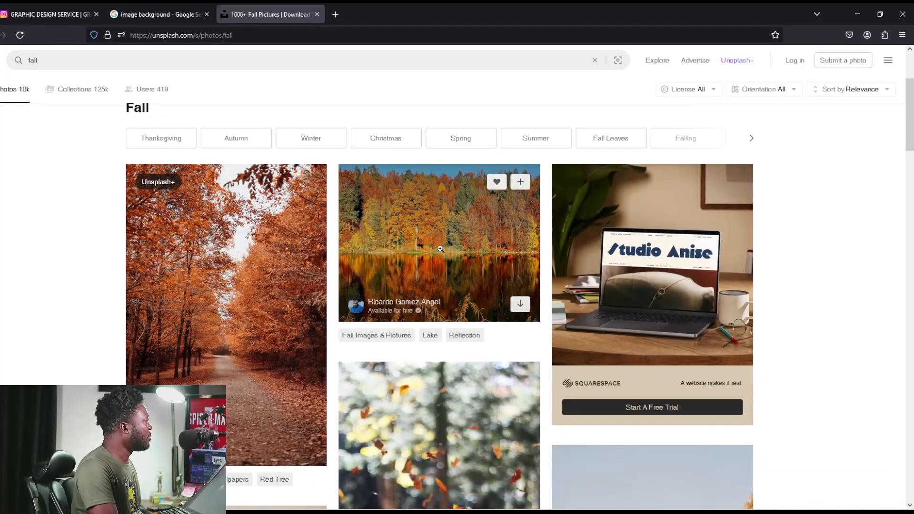
scroll(423, 241, down, 4)
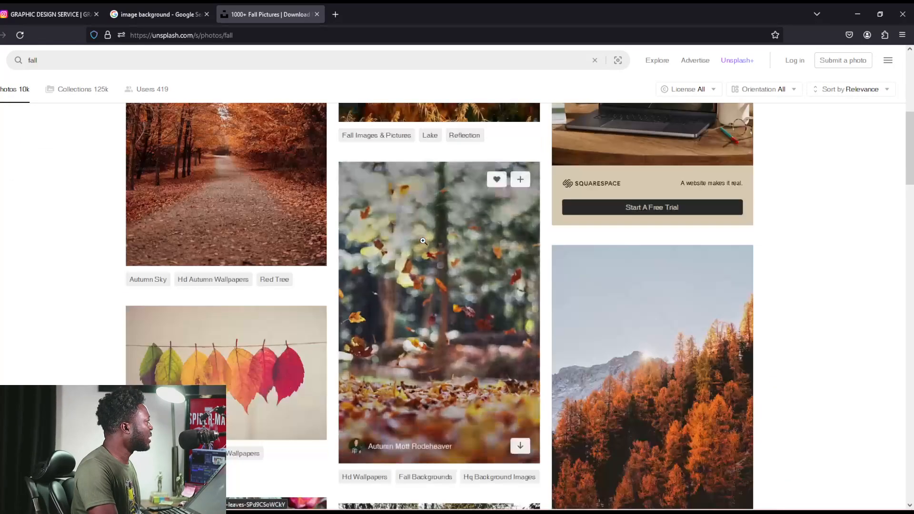
scroll(422, 241, up, 3)
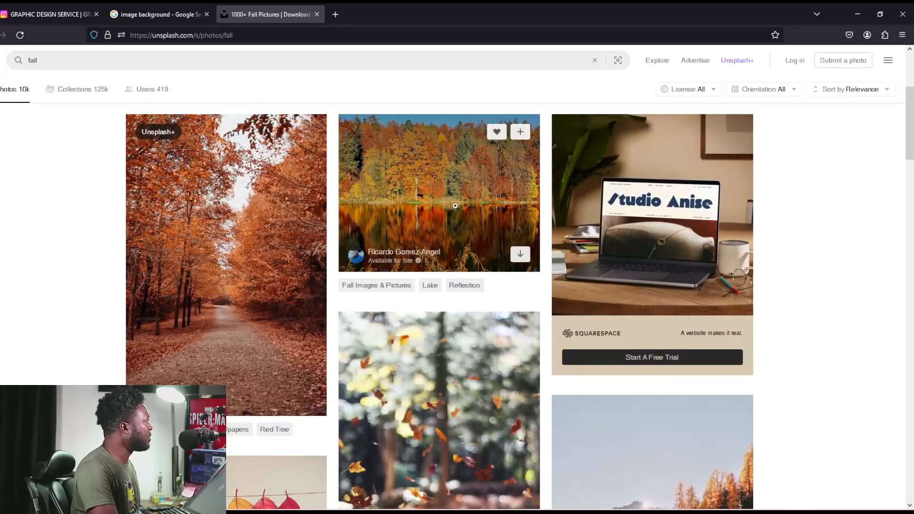
click(454, 206)
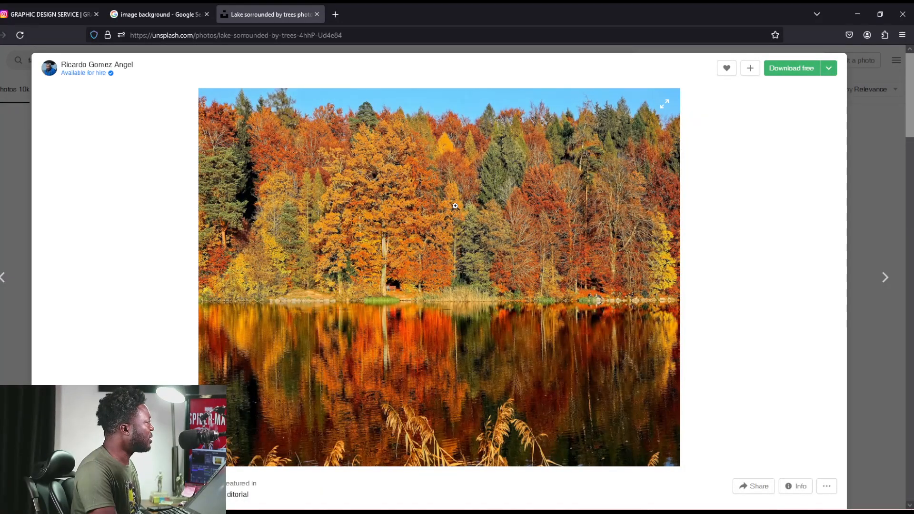
click(800, 71)
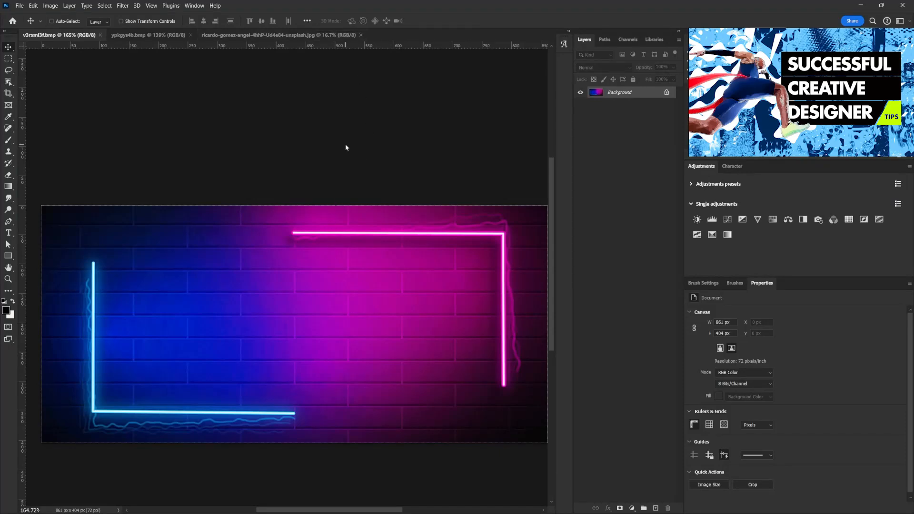
Step: Switch to Photoshop and examine the neon brick-wall background up close and as a whole
key(b)
key(v)
scroll(409, 166, down, 1)
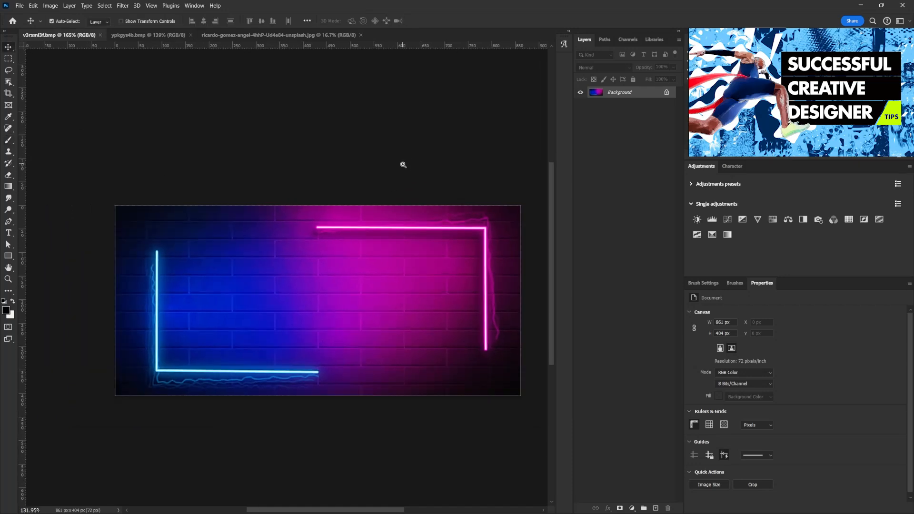
scroll(403, 164, up, 1)
scroll(409, 195, up, 1)
scroll(355, 174, up, 5)
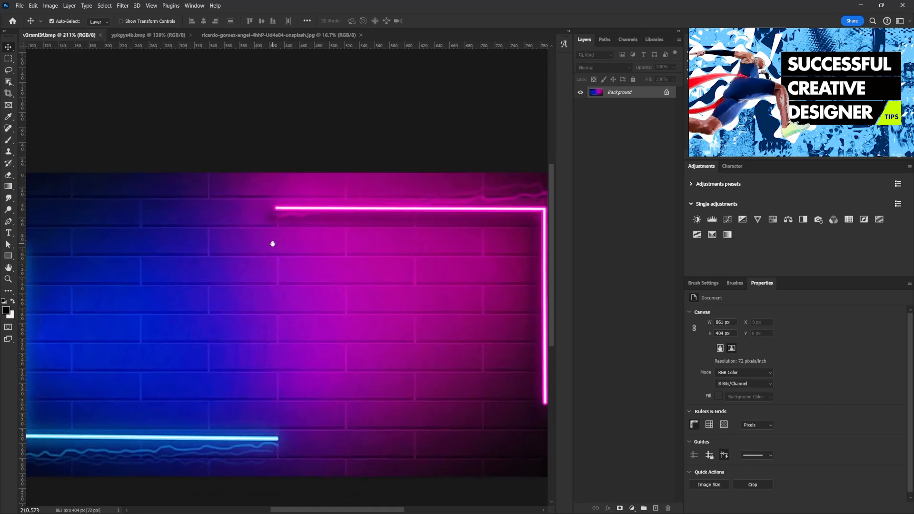
scroll(360, 204, down, 5)
scroll(361, 205, up, 3)
drag(363, 205, 357, 231)
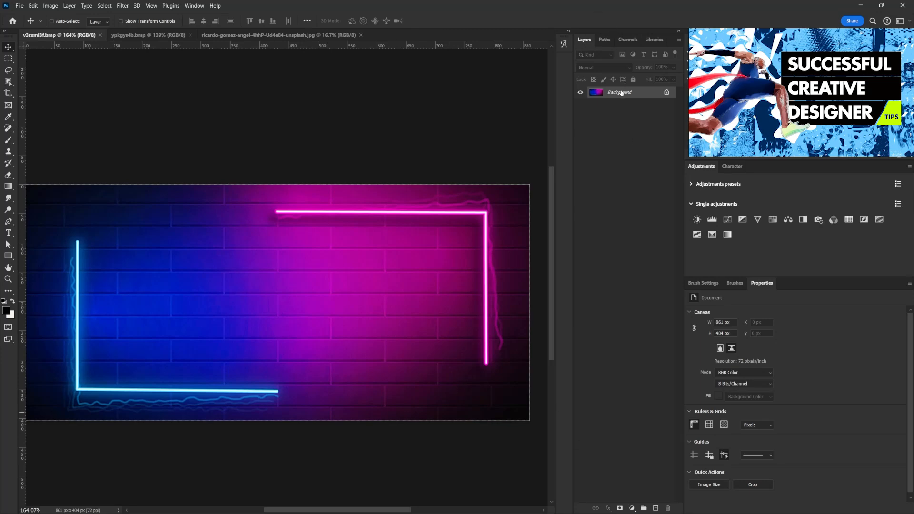
Step: Add a new layer above the background and create the text "NEON" on the blue side of the wall
click(654, 508)
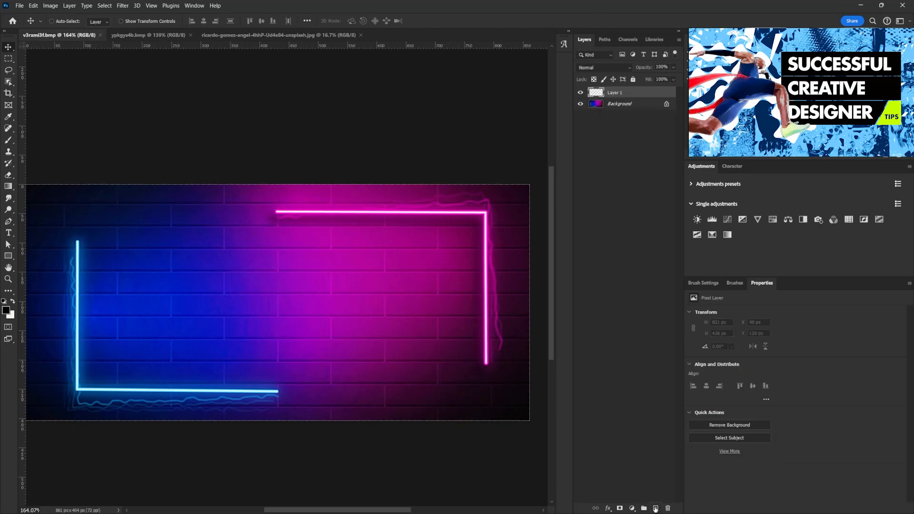
click(8, 232)
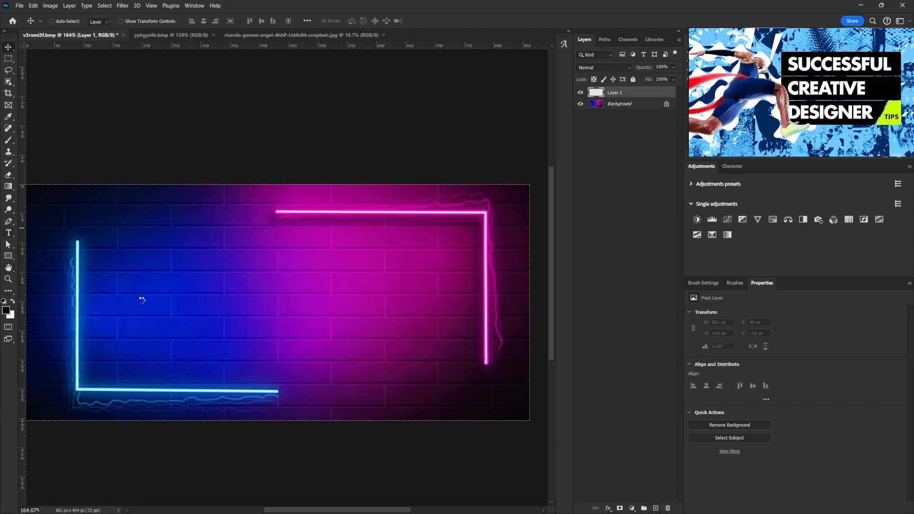
click(11, 235)
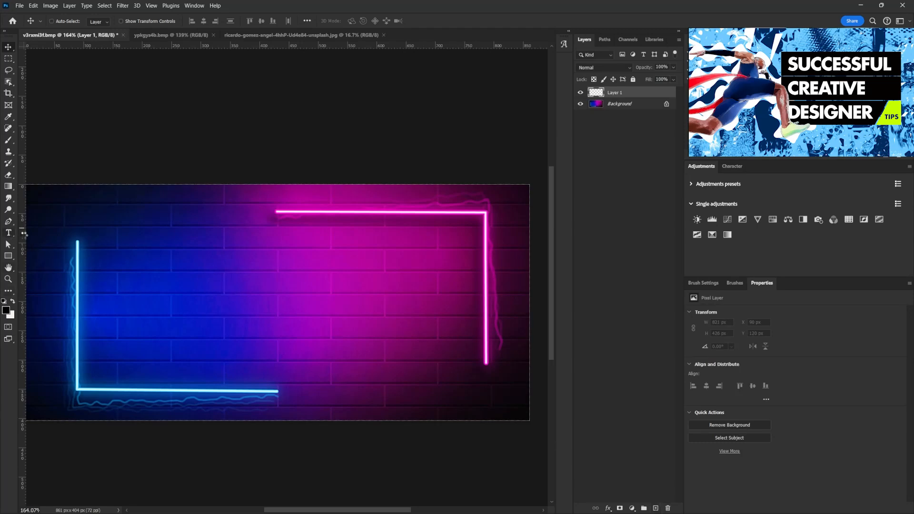
click(138, 305)
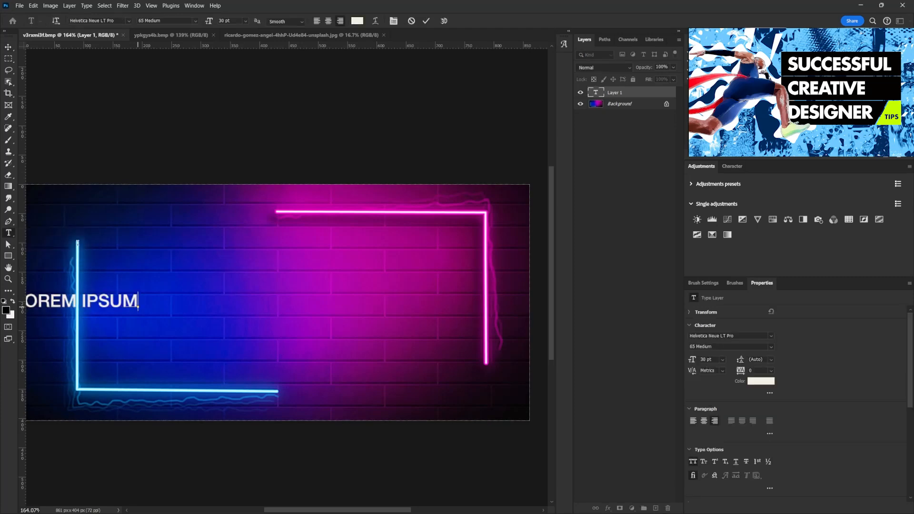
text(NEON)
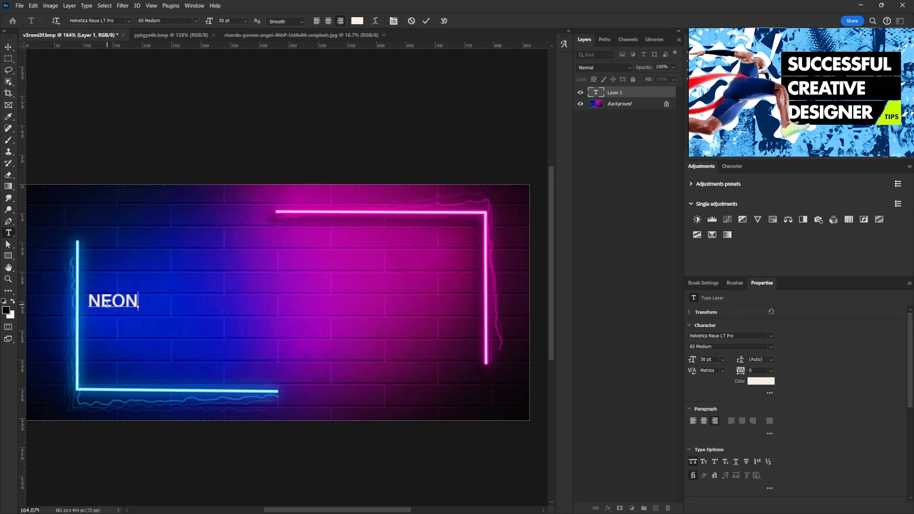
Step: Scale the NEON text to about 315% with Free Transform and place it inside the blue neon corner
click(8, 47)
drag(135, 306, 279, 259)
key(ctrl+t)
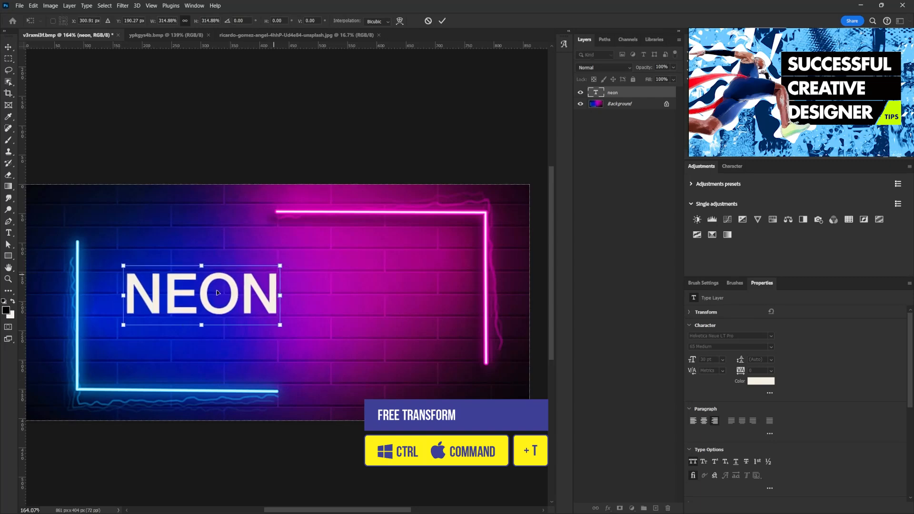
drag(221, 292, 199, 300)
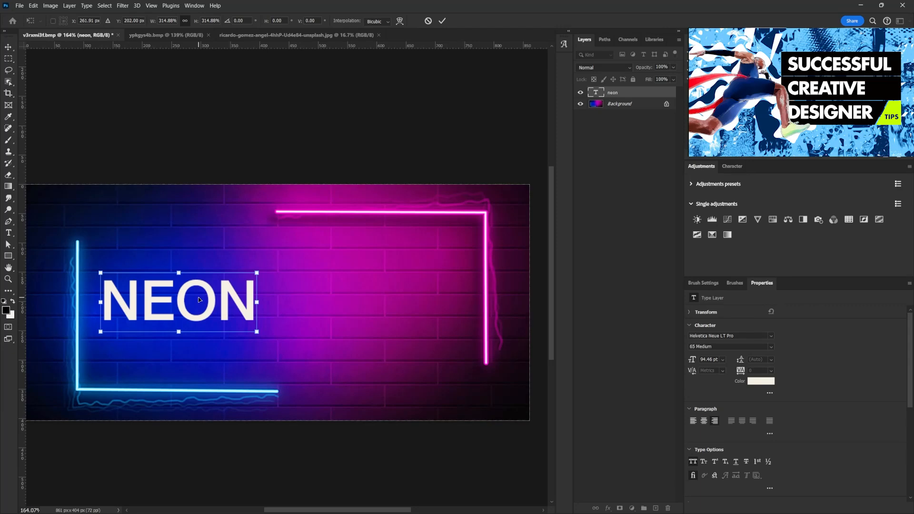
drag(213, 305, 212, 309)
key(Return)
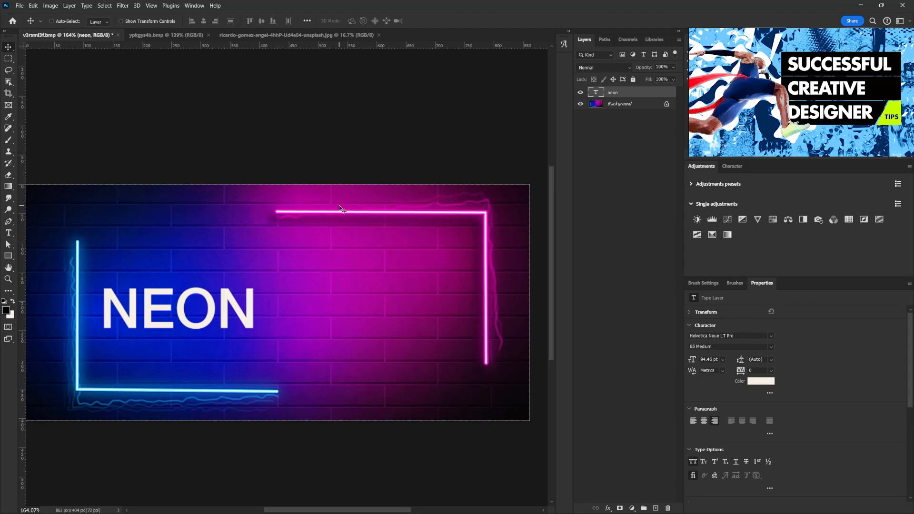
Step: Set the NEON text's font style to 45 Light and shift the text slightly closer to the vertical blue neon tube
click(766, 347)
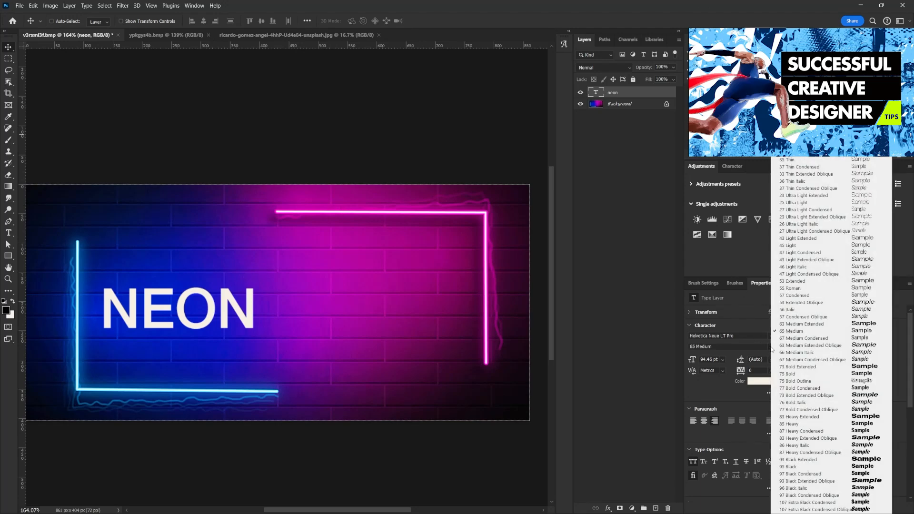
click(805, 245)
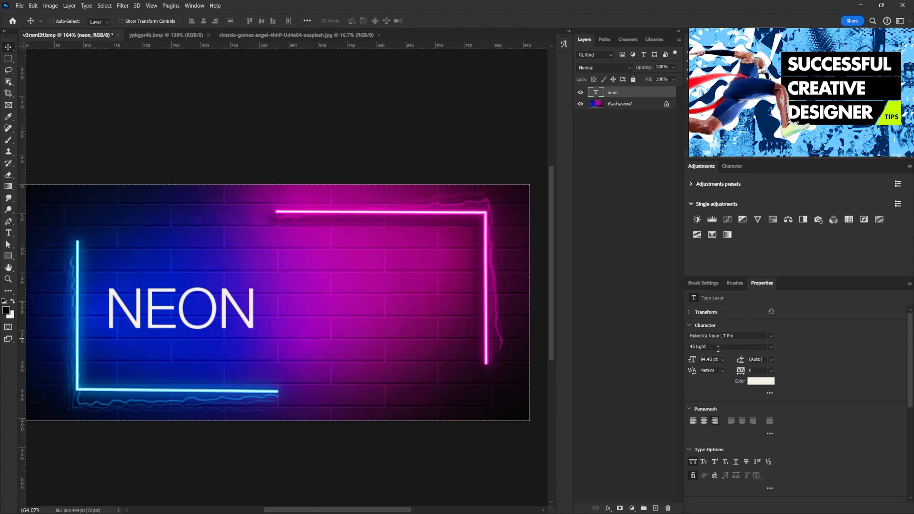
drag(213, 307, 203, 305)
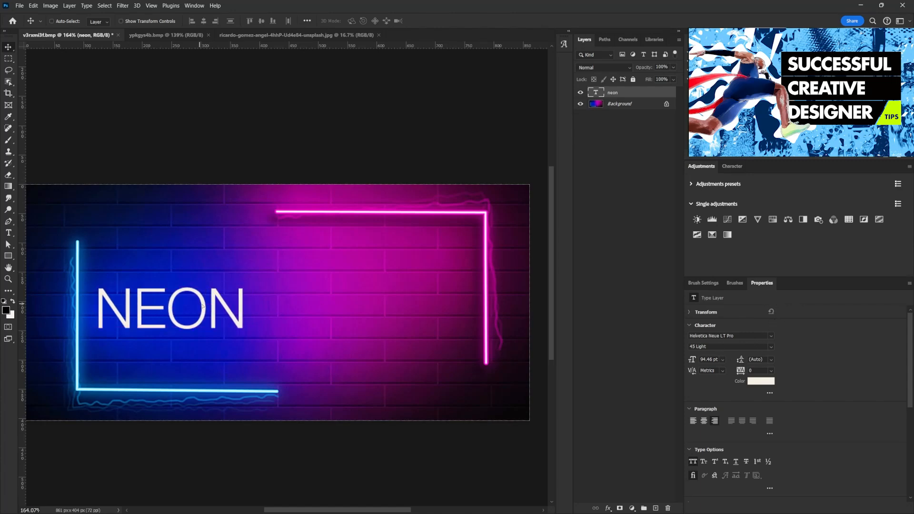
Step: Change the text font to Anson Regular, scale it down to about 110 pt and place it inside the blue neon corner
double_click(596, 94)
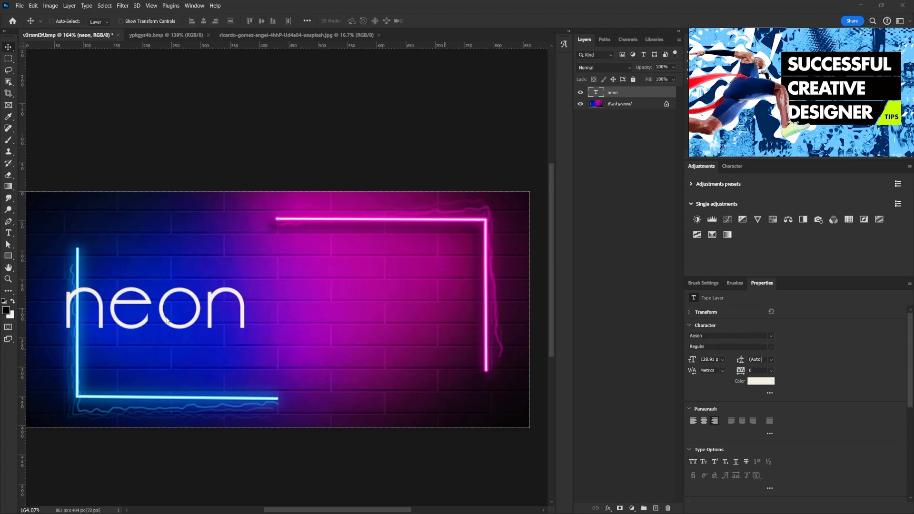
drag(203, 317, 250, 325)
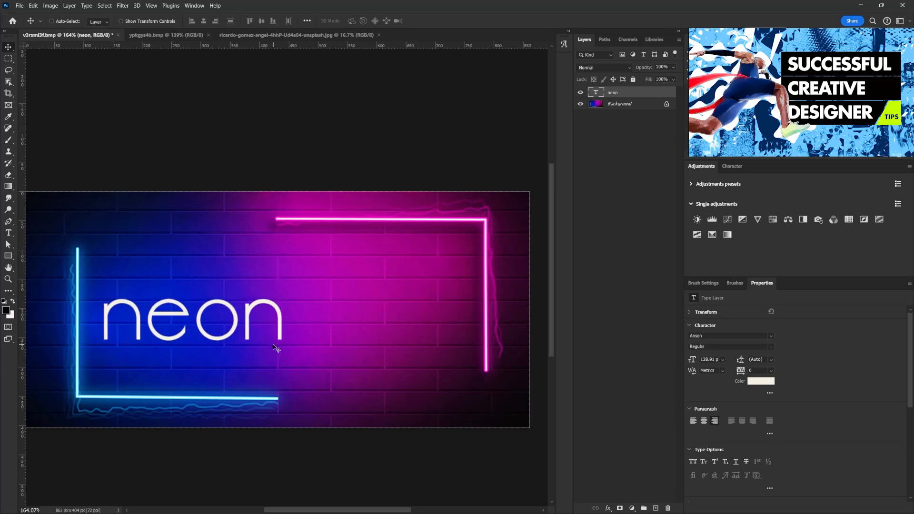
key(ctrl+t)
drag(285, 343, 258, 343)
drag(227, 310, 227, 318)
key(Return)
Step: Set the neon text's tracking to -60 and enlarge it to about 122 pt inside the blue corner
text(-60)
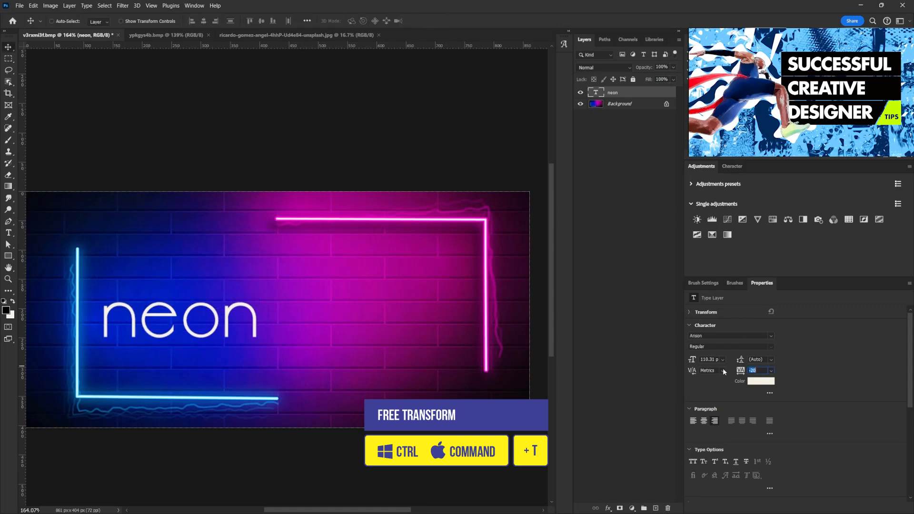
key(Return)
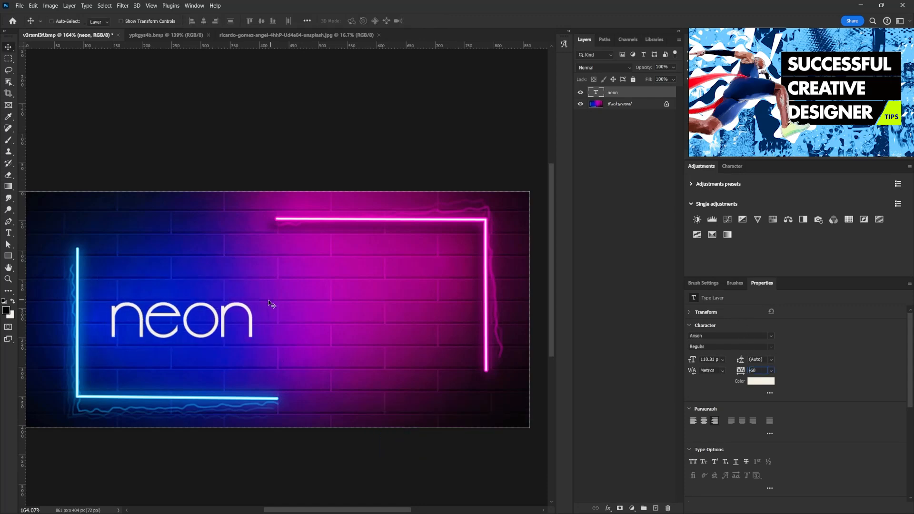
drag(230, 330, 218, 329)
key(ctrl+z)
key(ctrl+t)
drag(106, 281, 94, 270)
key(Return)
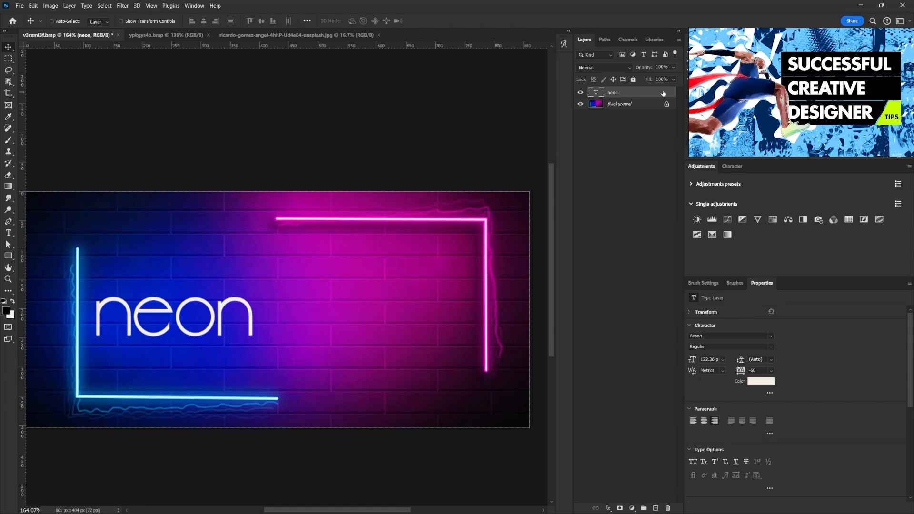
Step: Add a Drop Shadow to the neon text with 71% opacity, -45° angle, 2 px distance and 13 px size
double_click(649, 93)
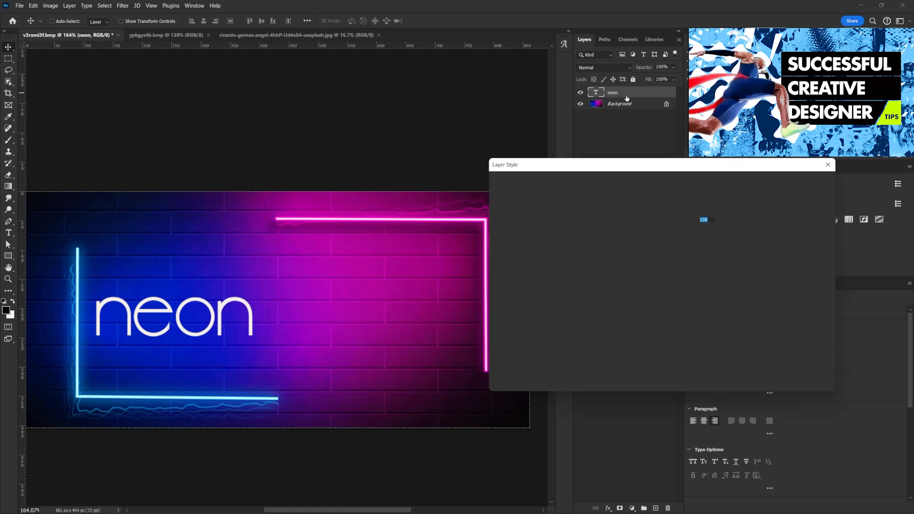
drag(647, 165, 565, 234)
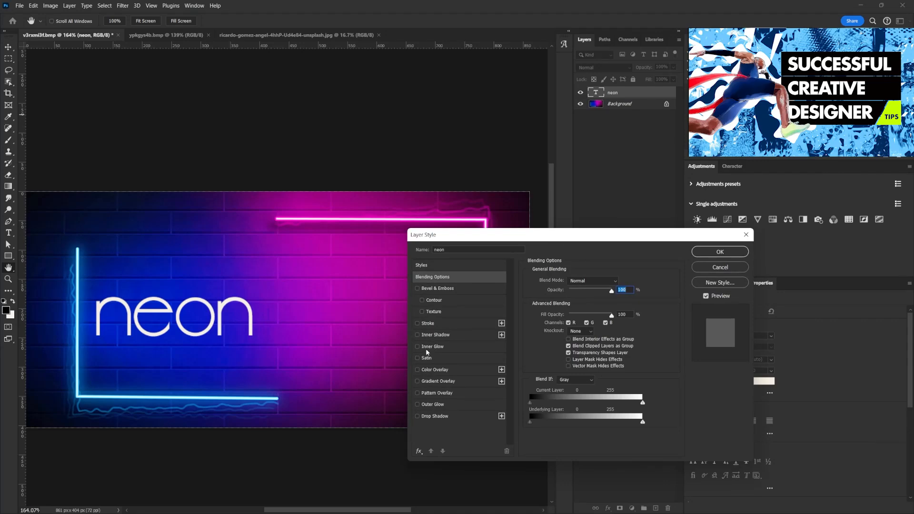
click(417, 416)
click(437, 416)
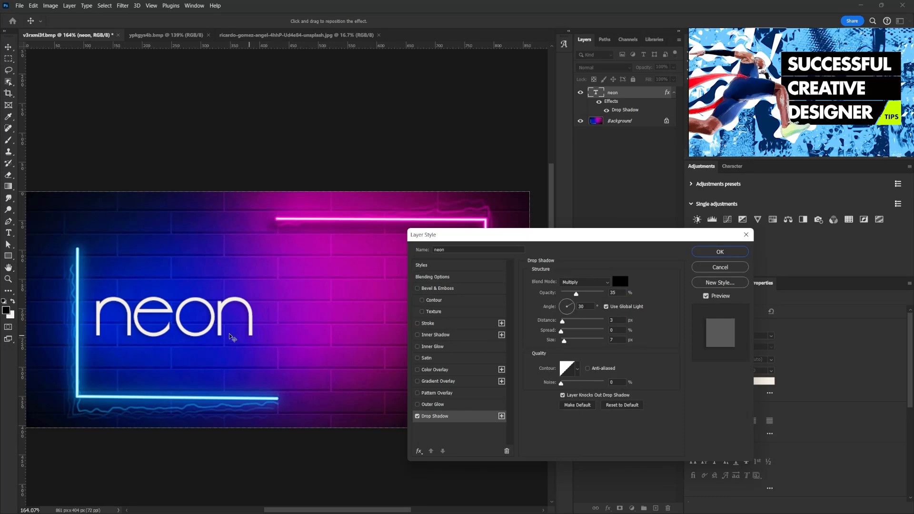
drag(214, 327, 214, 325)
drag(576, 293, 591, 294)
drag(565, 341, 566, 341)
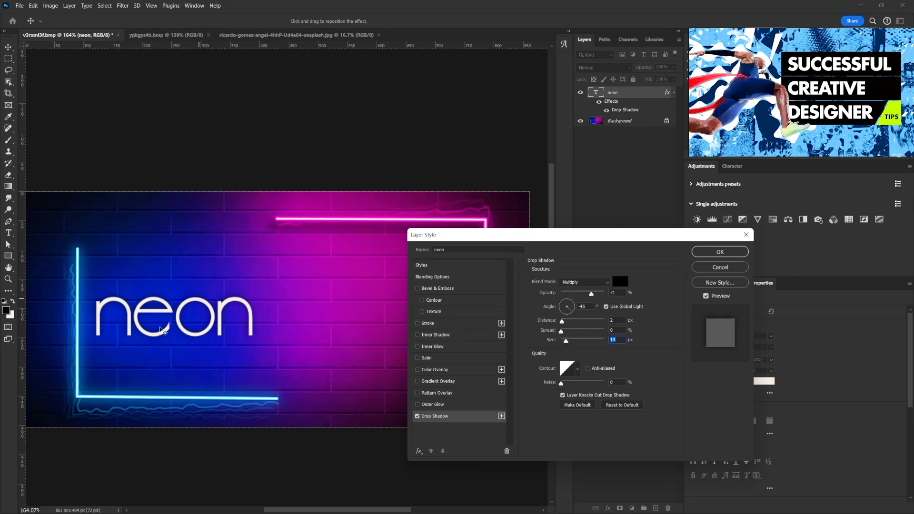
Step: Color the drop shadow with the dark blue 01196f sampled from the wall and set its opacity to 100%
click(619, 282)
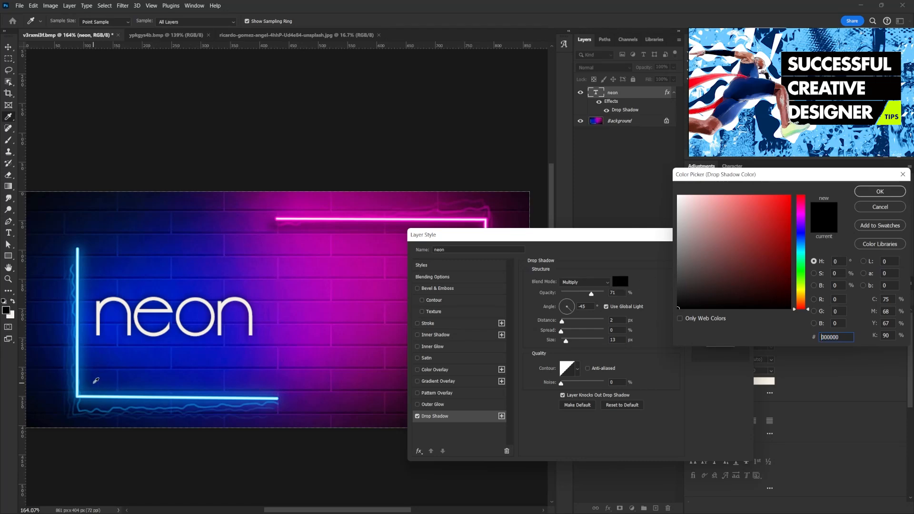
click(95, 382)
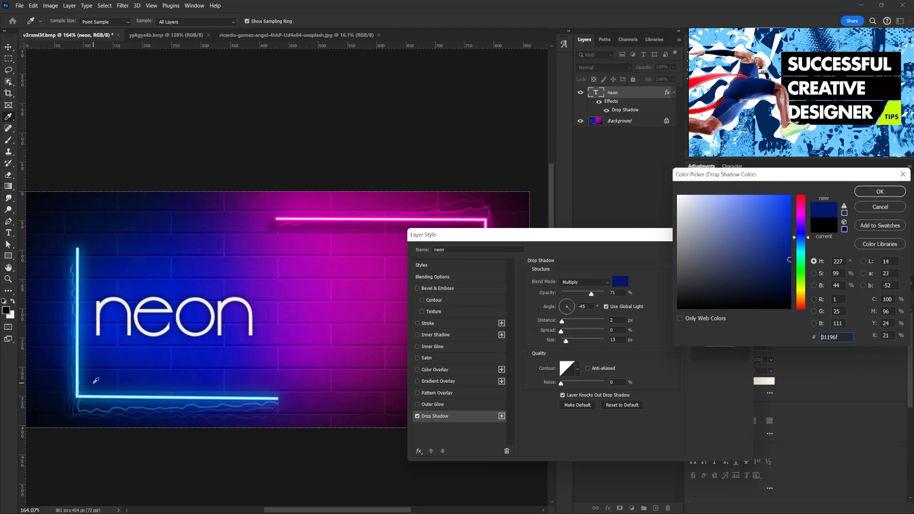
click(869, 190)
drag(594, 294, 606, 295)
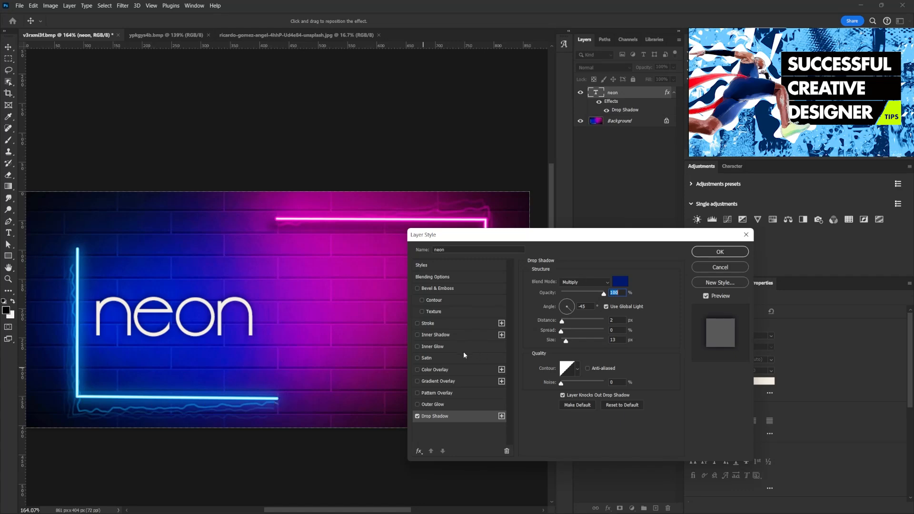
Step: Add an Inner Glow to the neon text in light blue sampled from the neon tube, made slightly more saturated
click(429, 347)
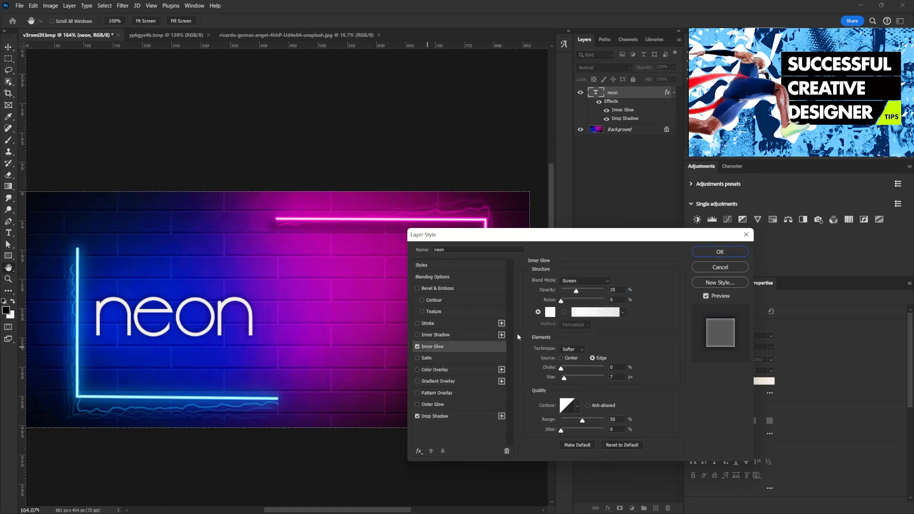
click(549, 312)
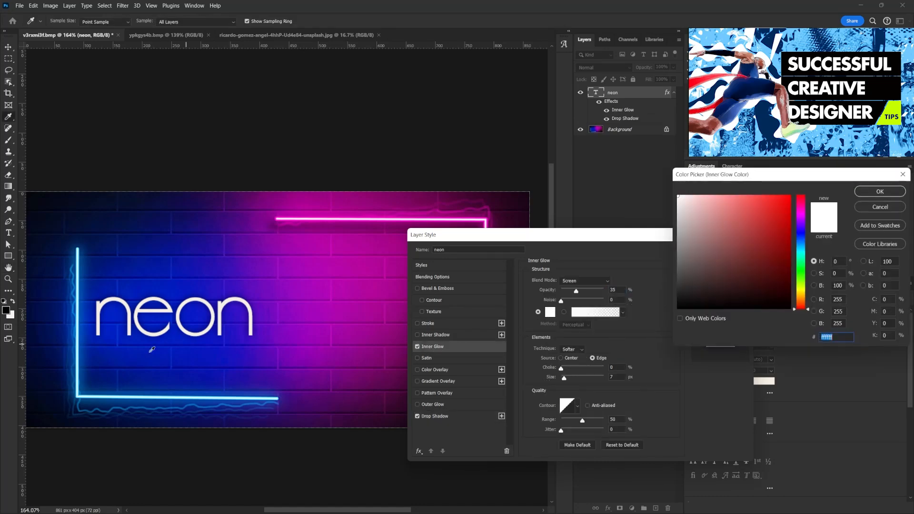
click(81, 333)
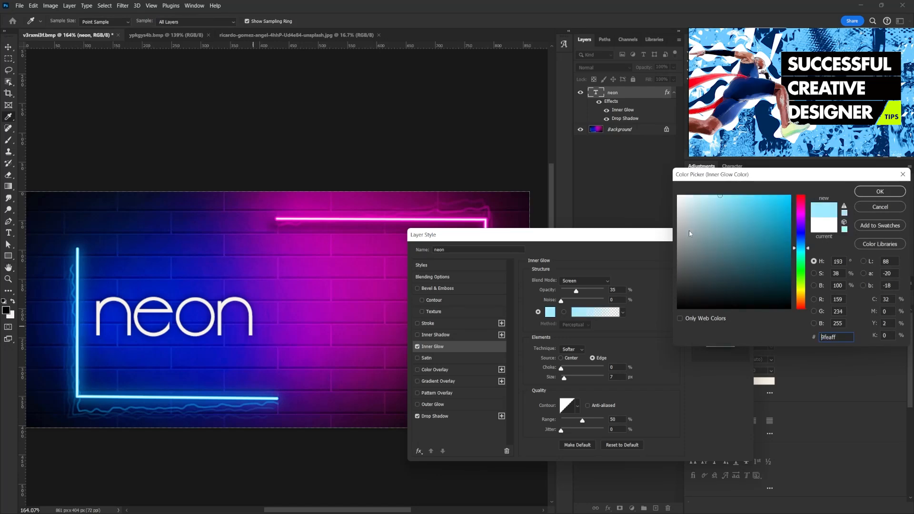
drag(739, 210, 745, 189)
click(862, 191)
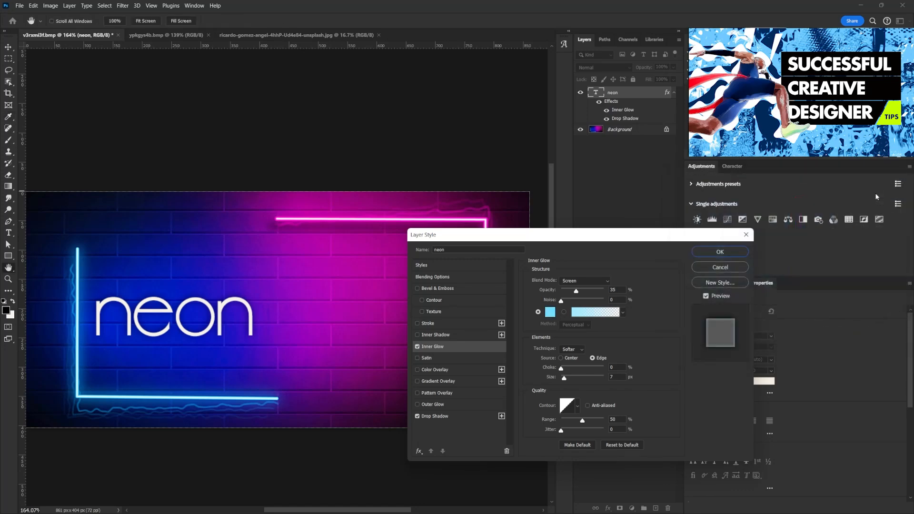
Step: Set the Inner Glow to Normal blend mode, 100% opacity and 5 px size
drag(564, 379, 564, 377)
click(577, 280)
click(573, 273)
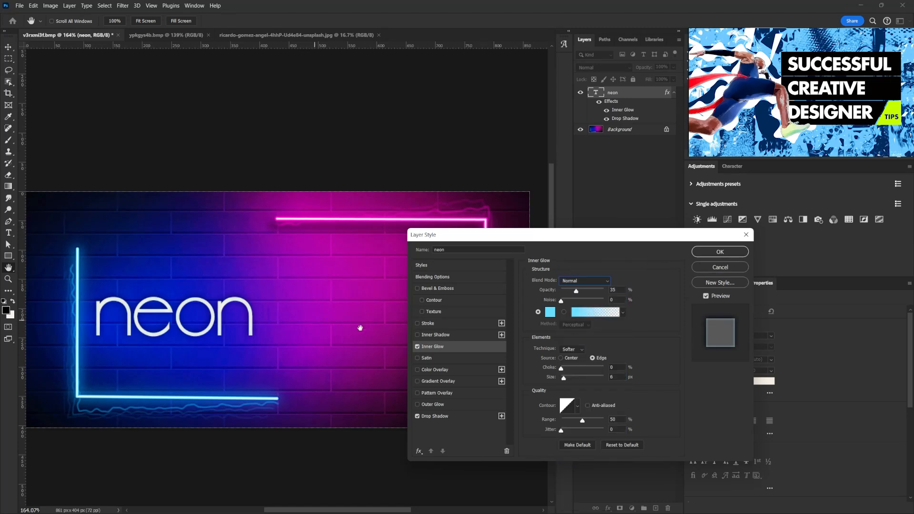
drag(563, 379, 562, 379)
drag(583, 290, 587, 291)
click(612, 290)
drag(561, 379, 564, 380)
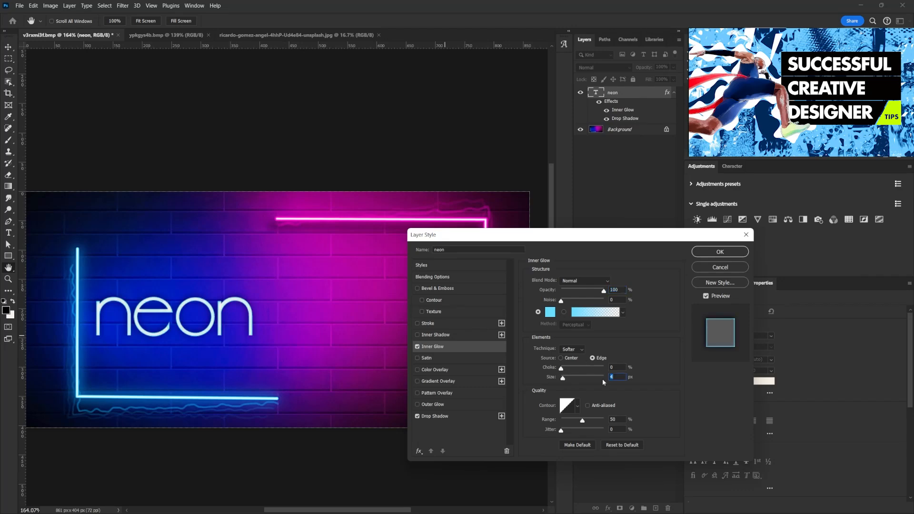
key(ctrl+plus)
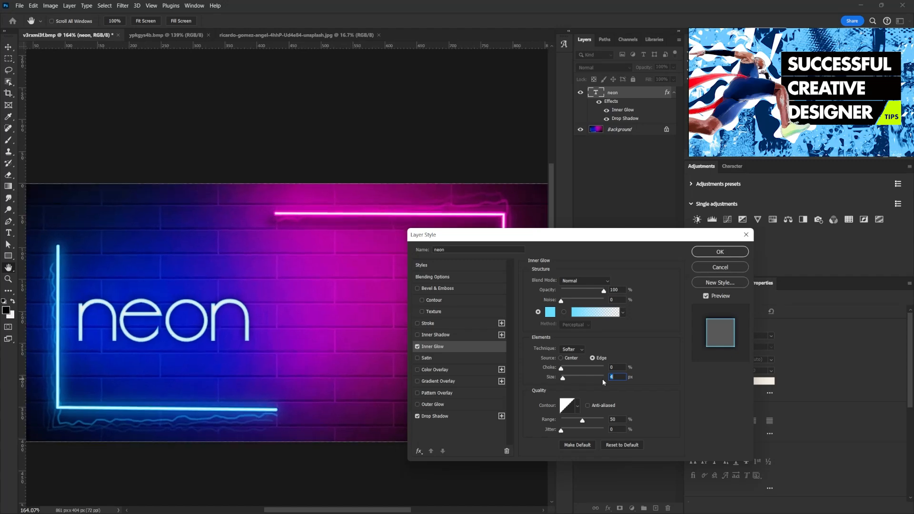
drag(106, 302, 161, 291)
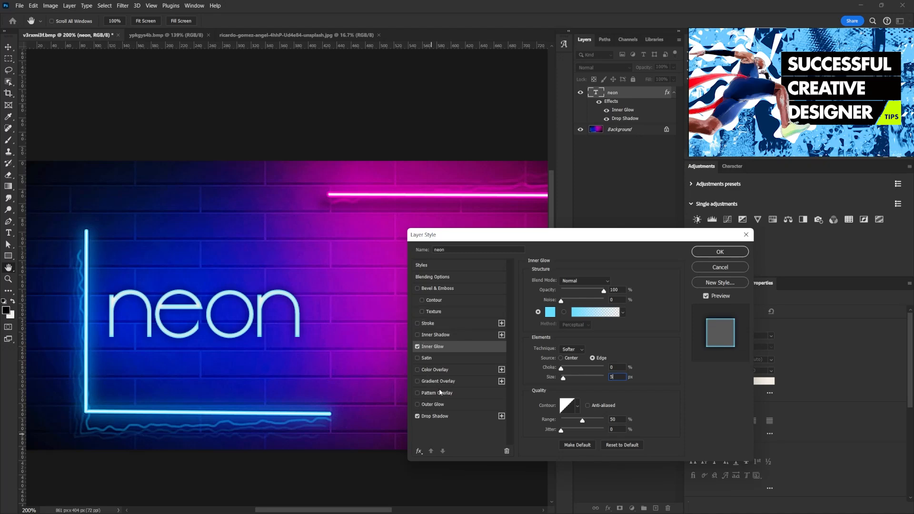
Step: Add an Outer Glow in bright cyan 33e4fb based on the blue tube, apply the layer style and collapse the effects list
click(417, 404)
click(438, 405)
click(549, 313)
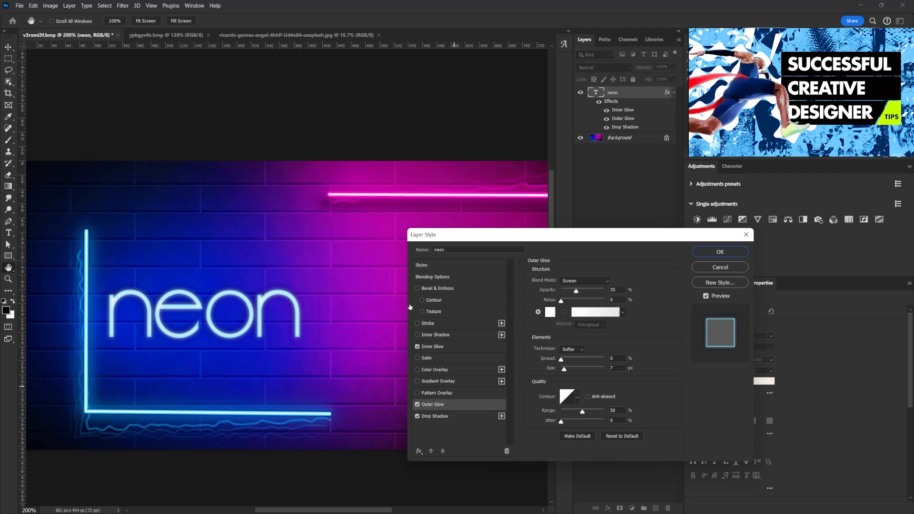
click(85, 286)
drag(746, 197, 770, 196)
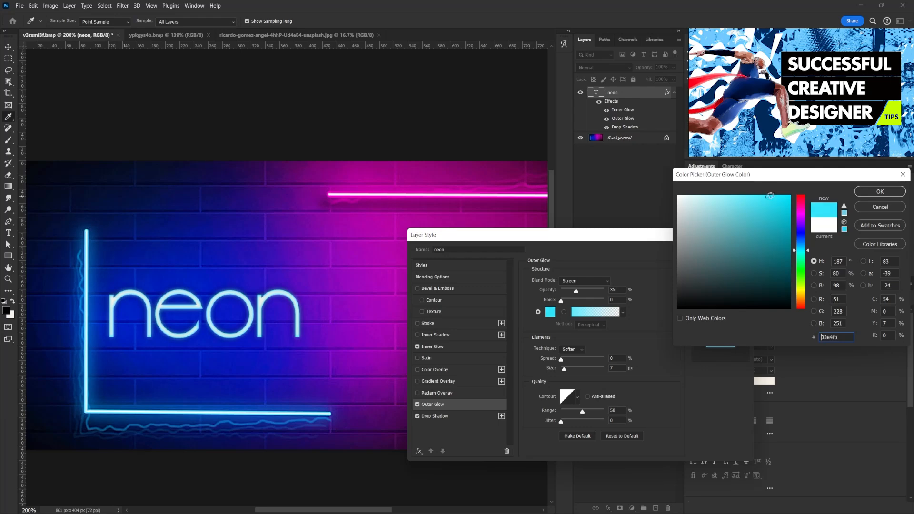
click(877, 191)
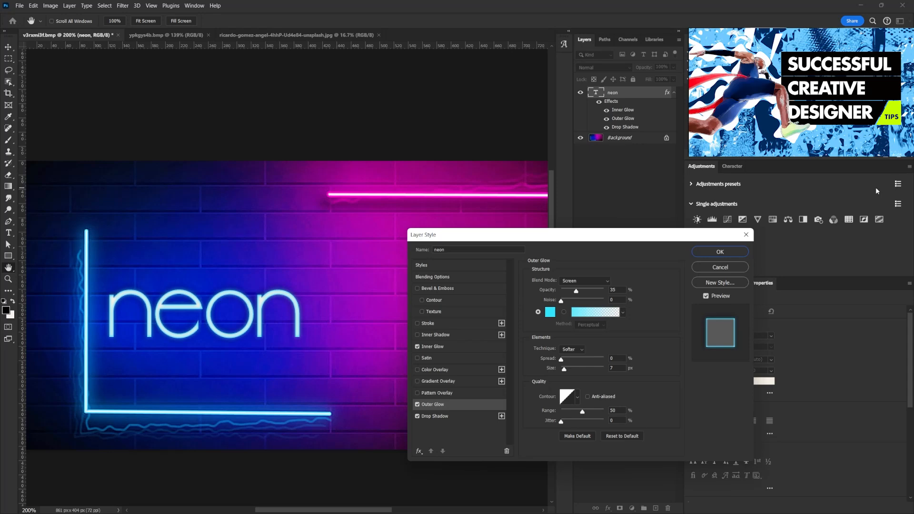
click(701, 255)
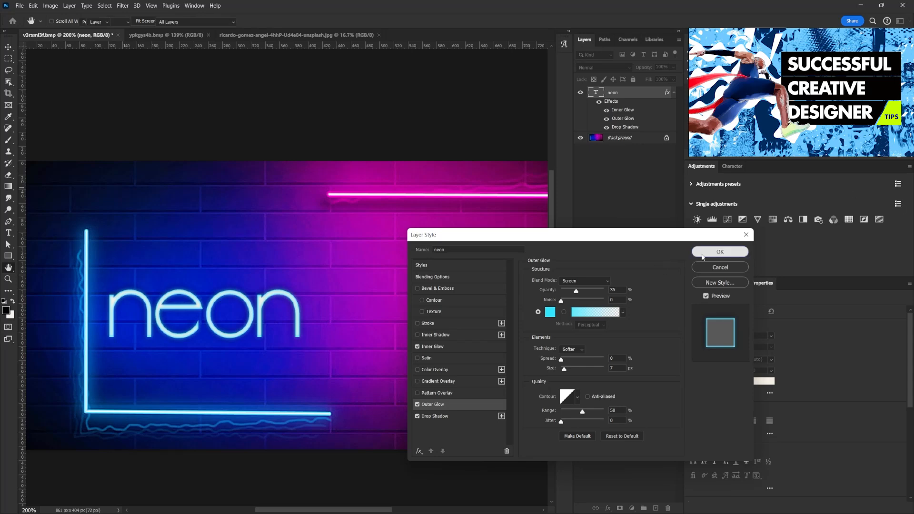
click(672, 95)
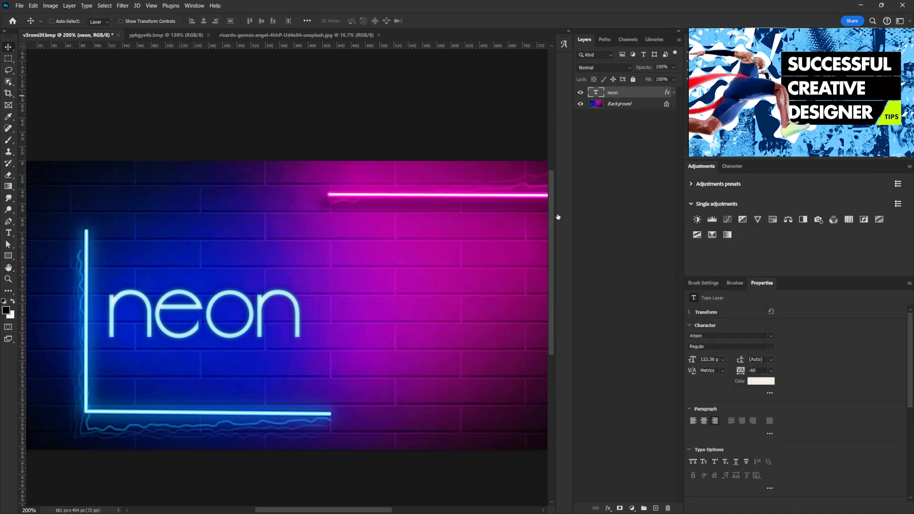
Step: Duplicate the neon text layer and move the copy horizontally onto the pink side of the wall
scroll(360, 331, down, 3)
key(ctrl)
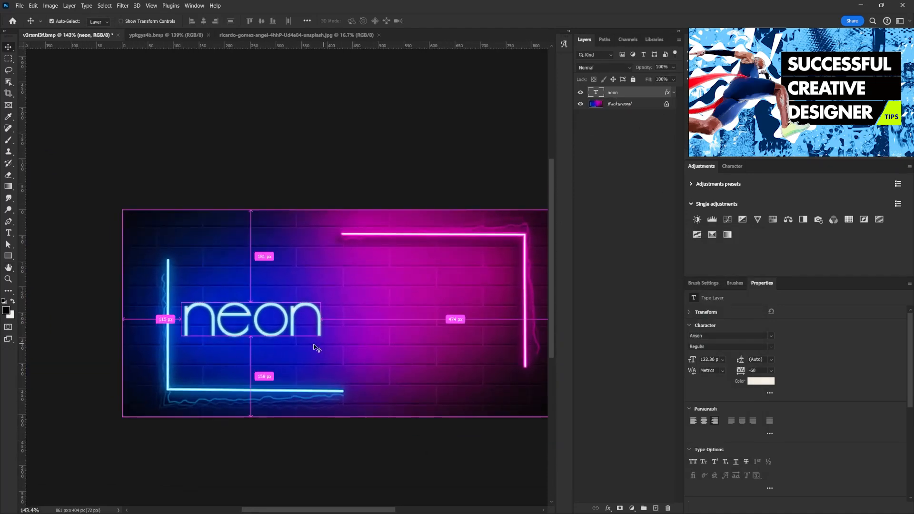
key(ctrl+j)
key(Right)
key(Right)
key(Right)
key(Right)
key(Right)
key(Right)
key(Right)
key(Right)
drag(231, 328, 402, 328)
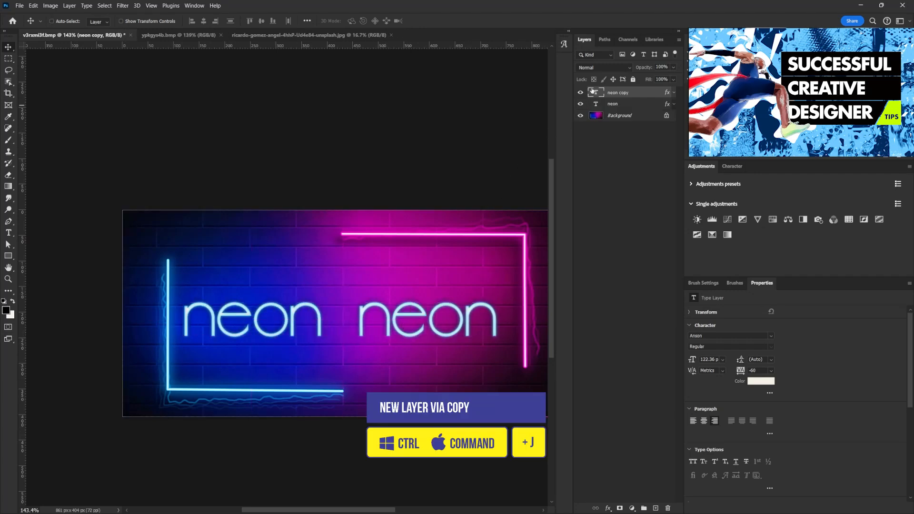
Step: Replace the wording of the copied text with "party"
key(t)
key(Return)
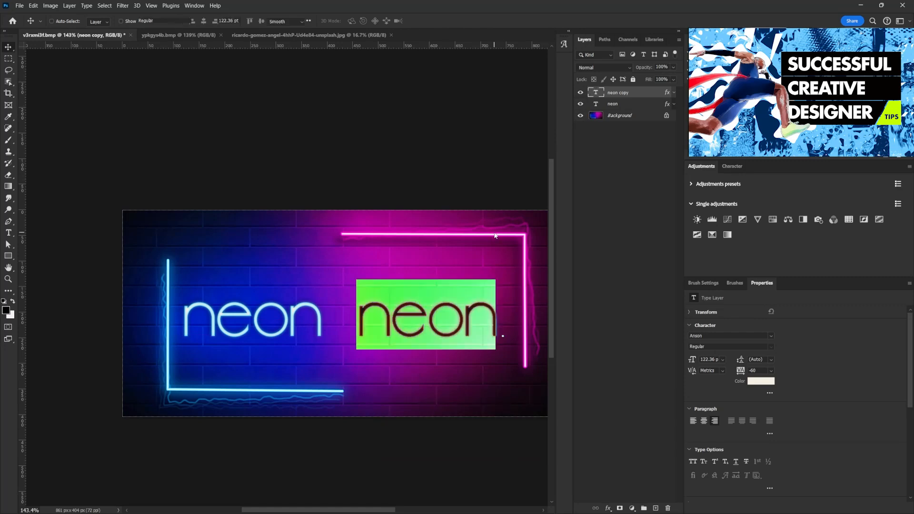
text(party)
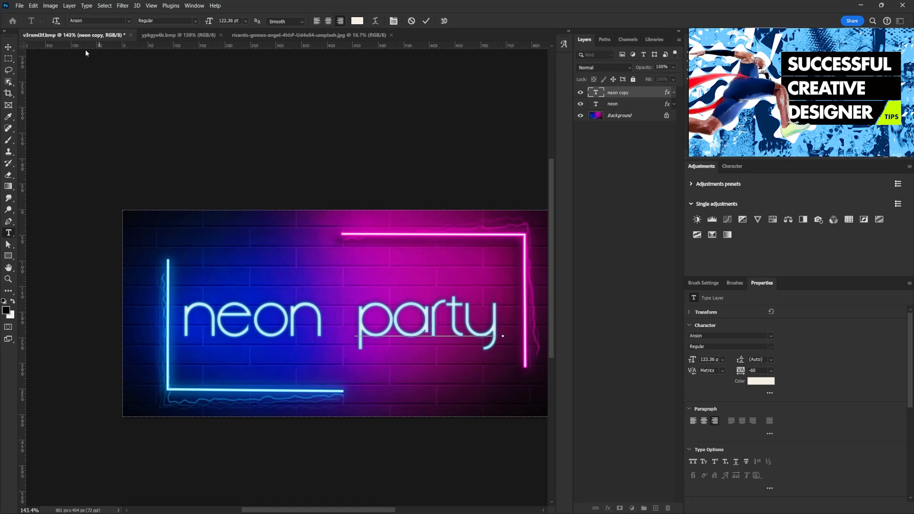
click(8, 47)
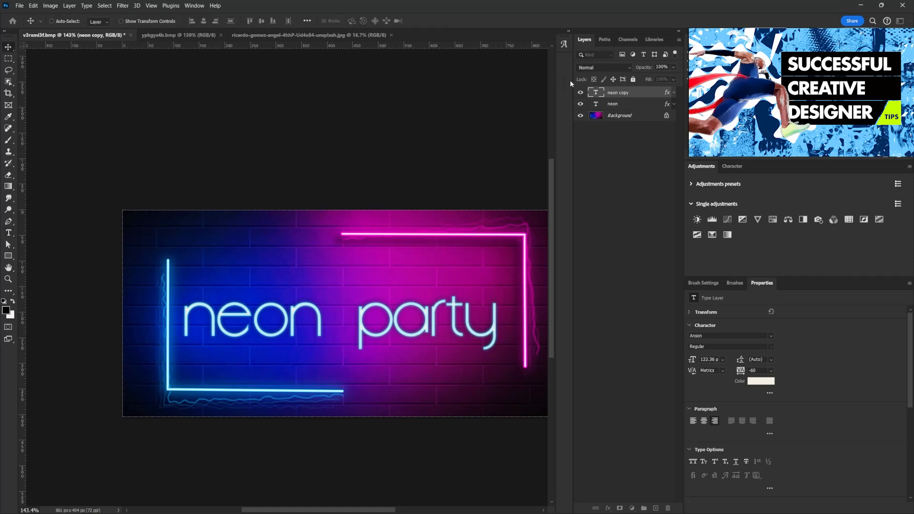
Step: Recolour the Inner Glow of the "party" text to pink ef60dc, sampled from the pink neon tube
click(674, 93)
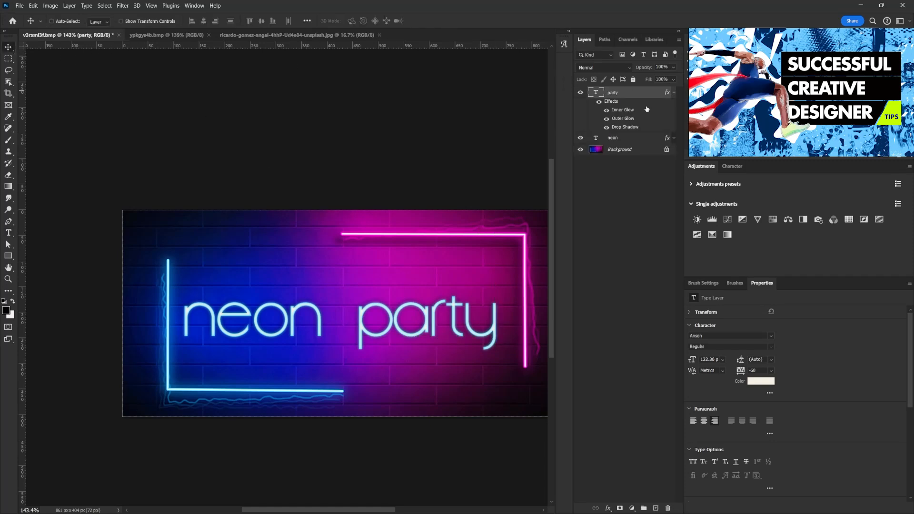
double_click(611, 104)
drag(597, 234, 728, 229)
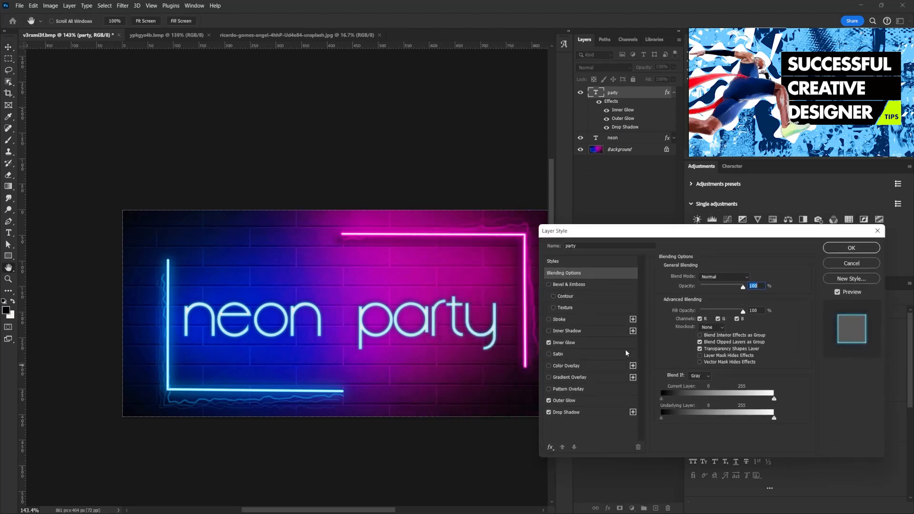
click(570, 344)
click(680, 308)
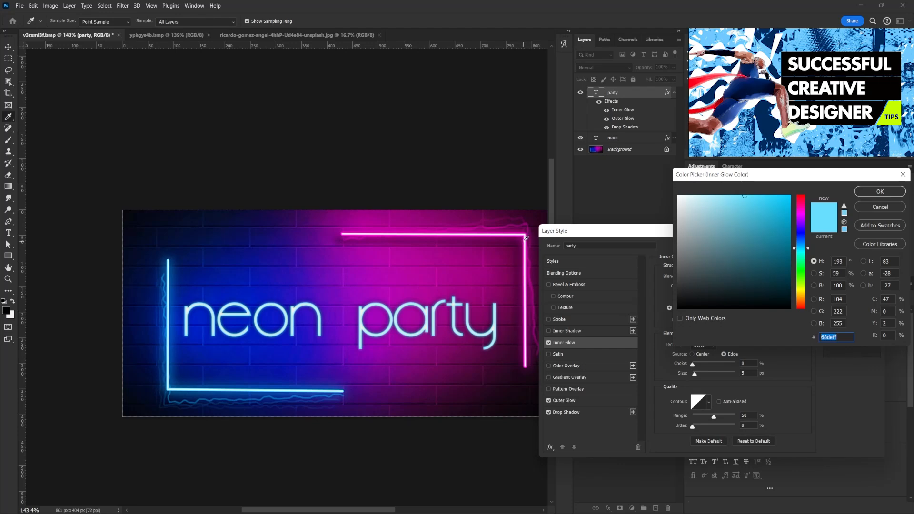
click(525, 240)
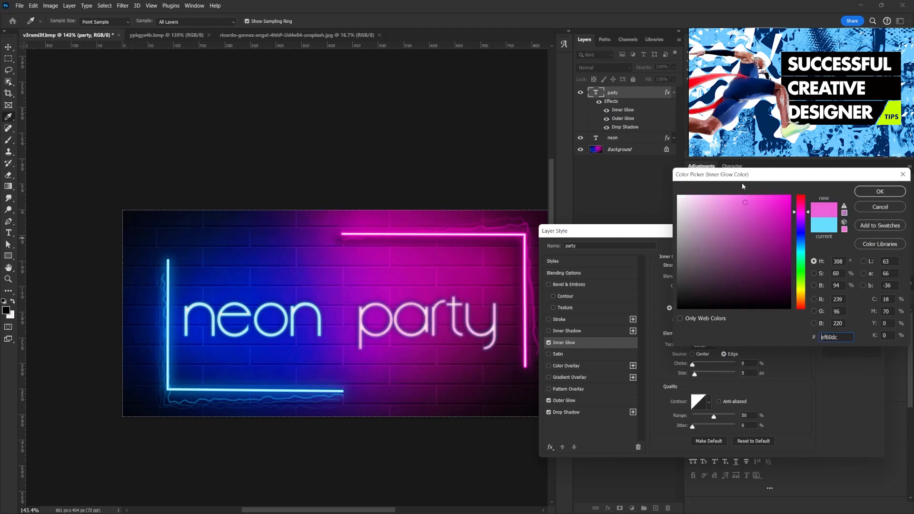
click(859, 192)
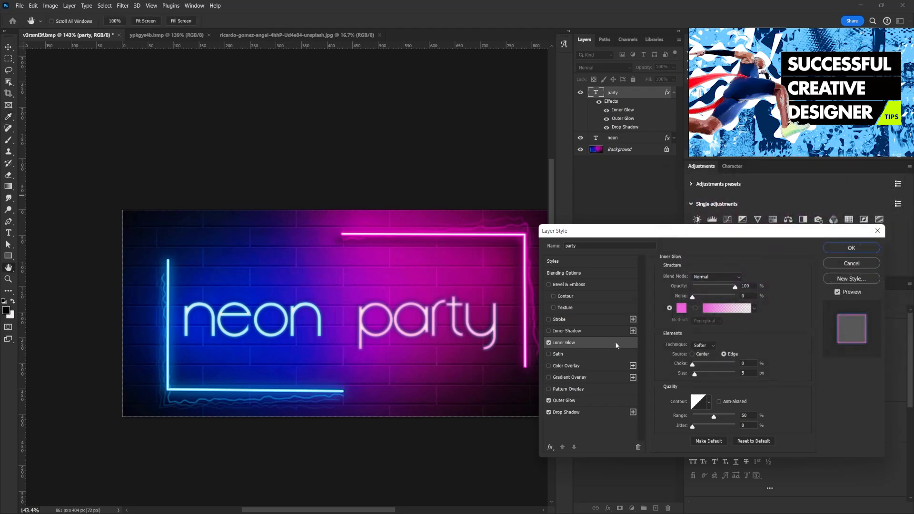
Step: Change the Outer Glow colour of the "party" text to magenta ff00cc, sampled from the pink tube
click(564, 401)
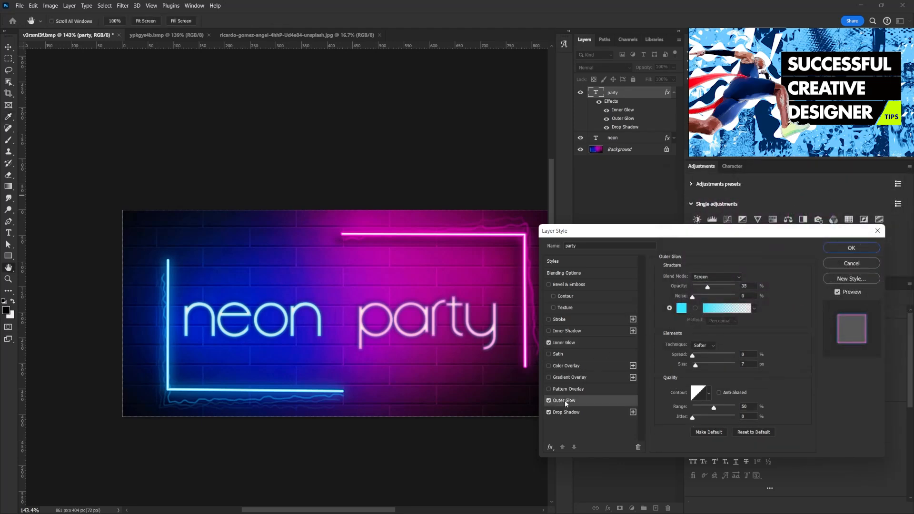
click(682, 307)
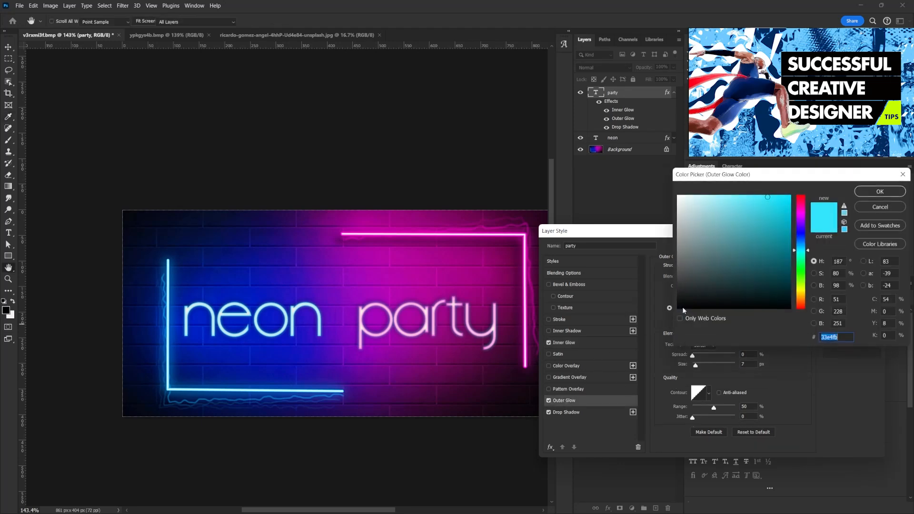
click(526, 259)
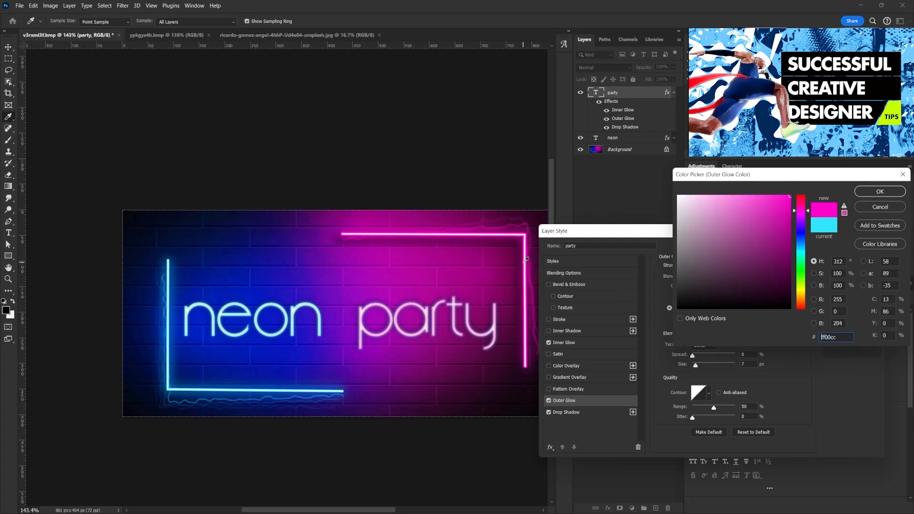
click(875, 193)
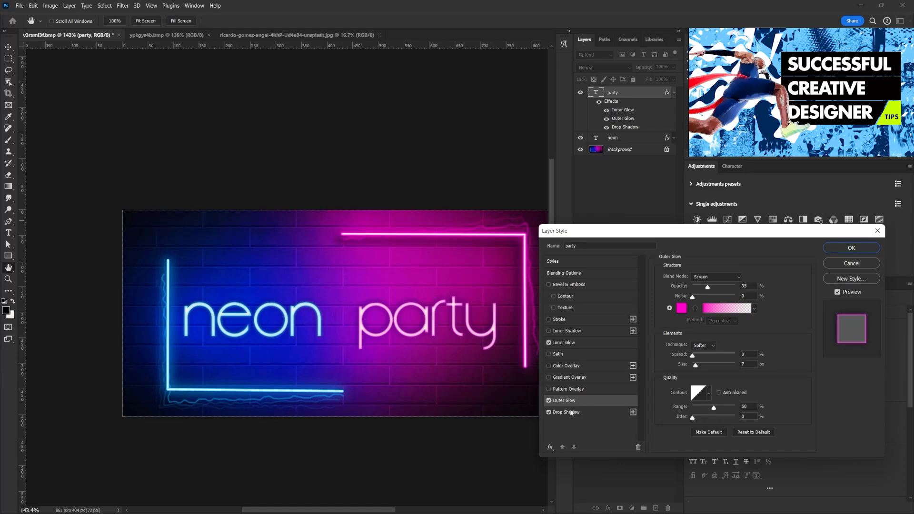
Step: Change the Drop Shadow colour of the "party" text to dark magenta 600040, sampled beside the pink tube, and apply the layer style
click(571, 413)
click(752, 277)
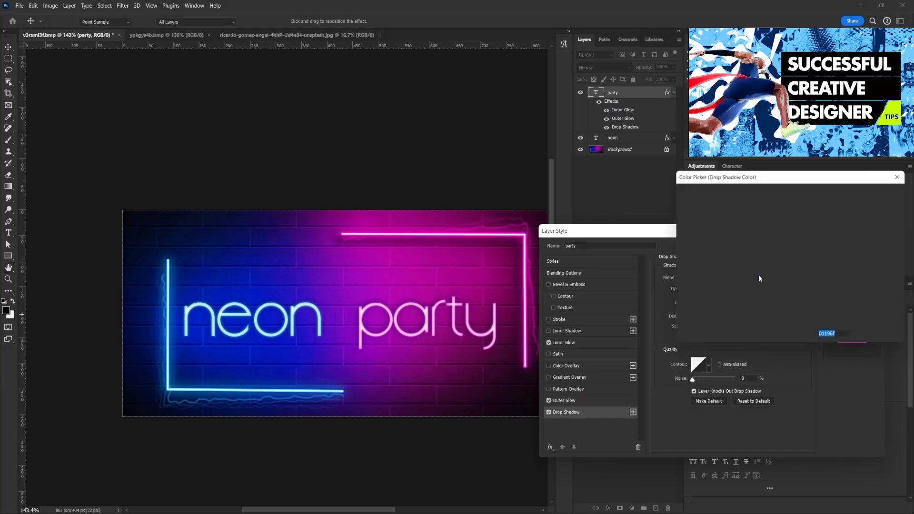
click(518, 262)
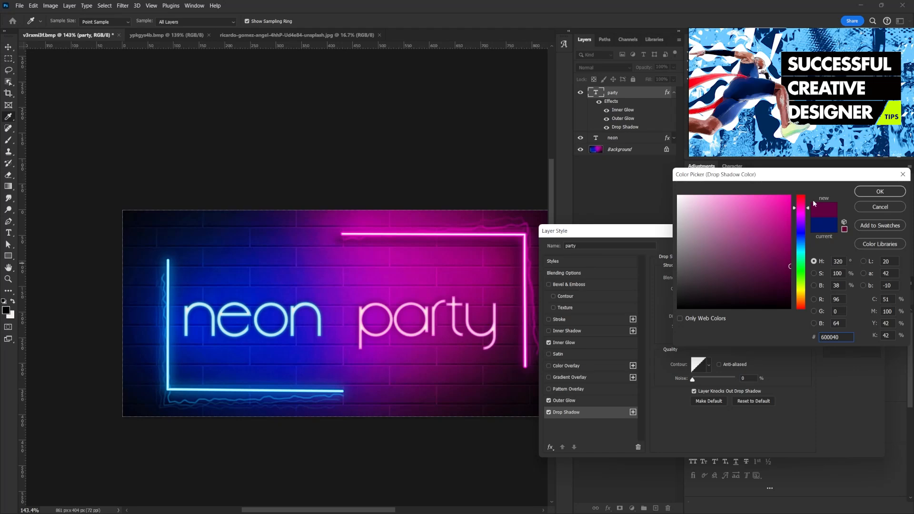
click(862, 193)
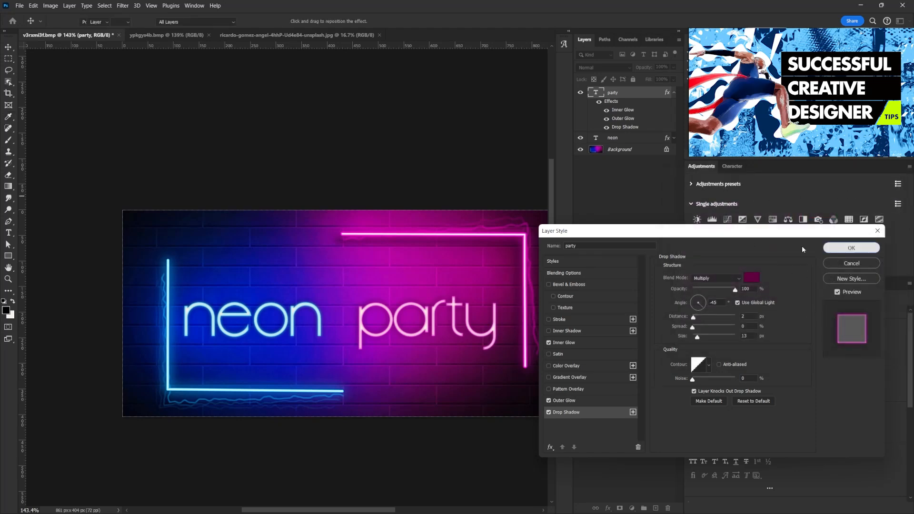
click(842, 250)
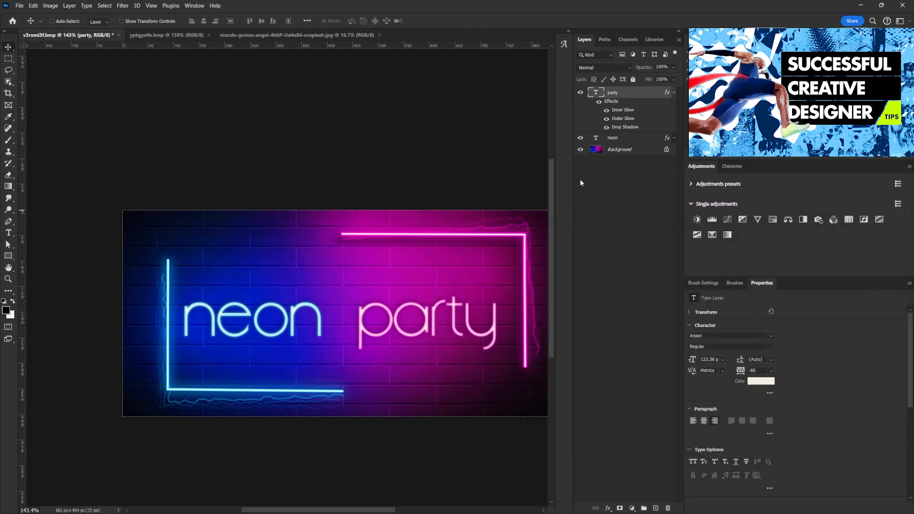
Step: Shift the "party" text closer to the vertical pink tube and enlarge it to a font size of 143 pt
drag(499, 313, 512, 317)
key(ctrl+t)
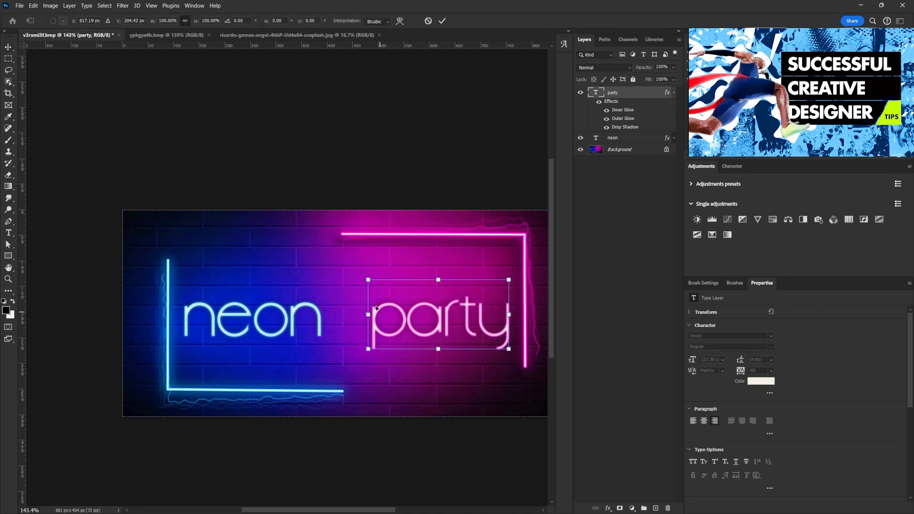
drag(366, 279, 343, 267)
key(Return)
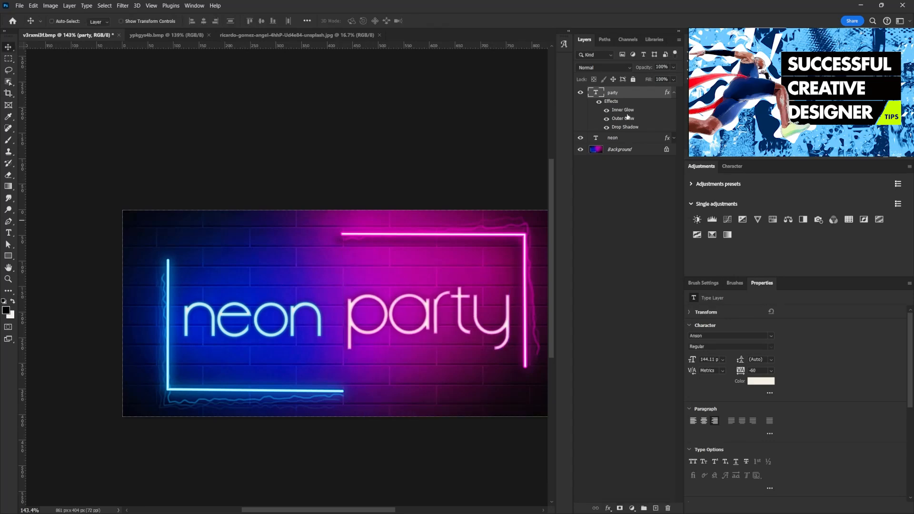
click(705, 361)
text(140)
key(Return)
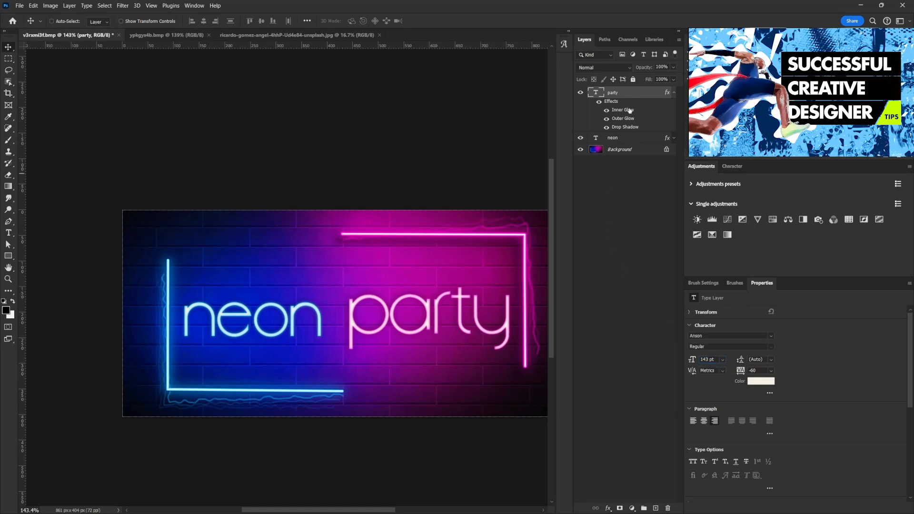
Step: Set the "neon" text to 143 pt and move it inside the blue tube, directly beside "party"
click(618, 138)
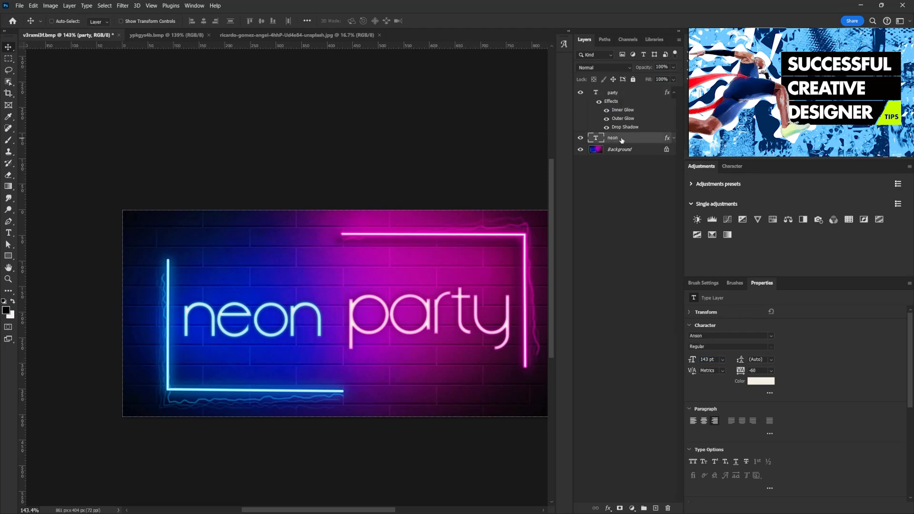
click(705, 359)
text(143)
key(Return)
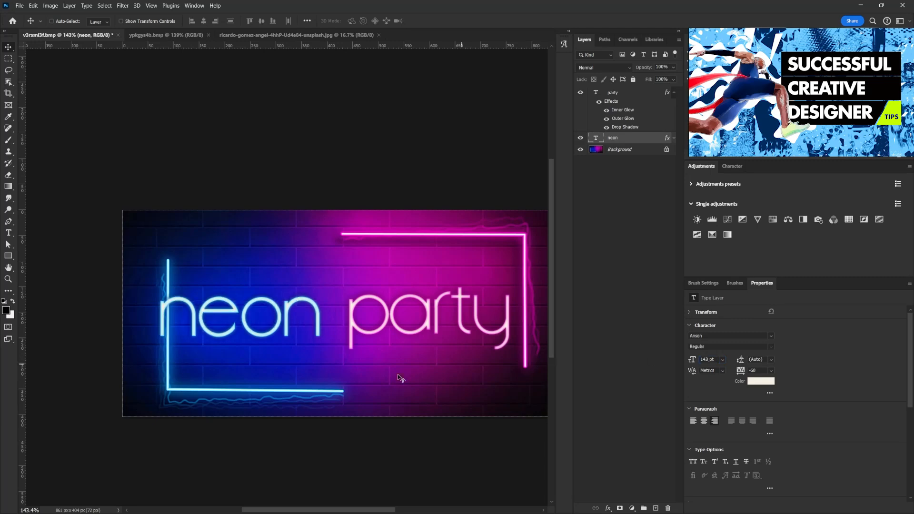
drag(202, 327, 225, 328)
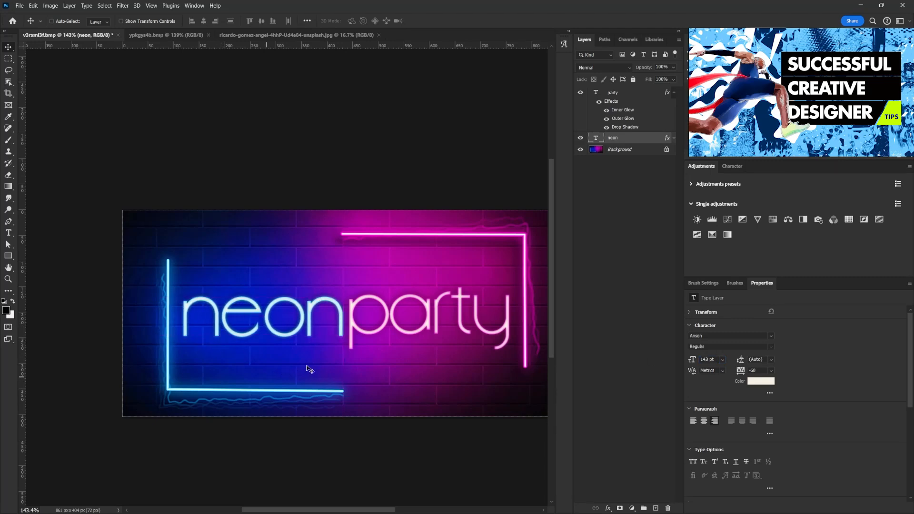
Step: Add a Lorem Ipsum placeholder text line below "neon", aligned with its start, and scale it down to about 17.7 pt
click(618, 92)
click(9, 233)
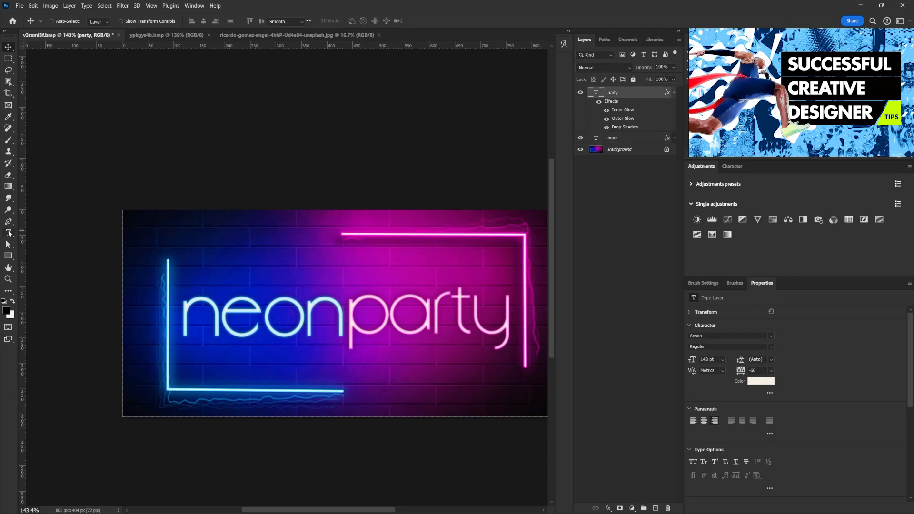
click(200, 365)
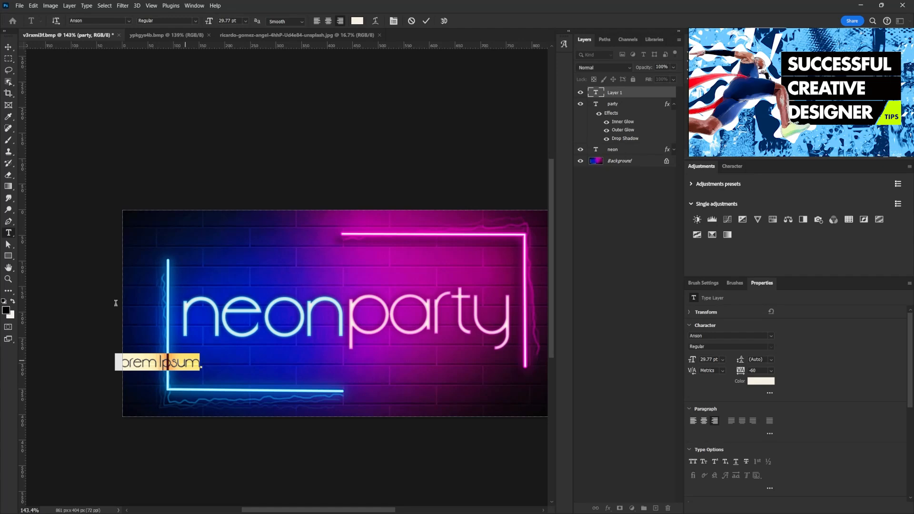
click(9, 46)
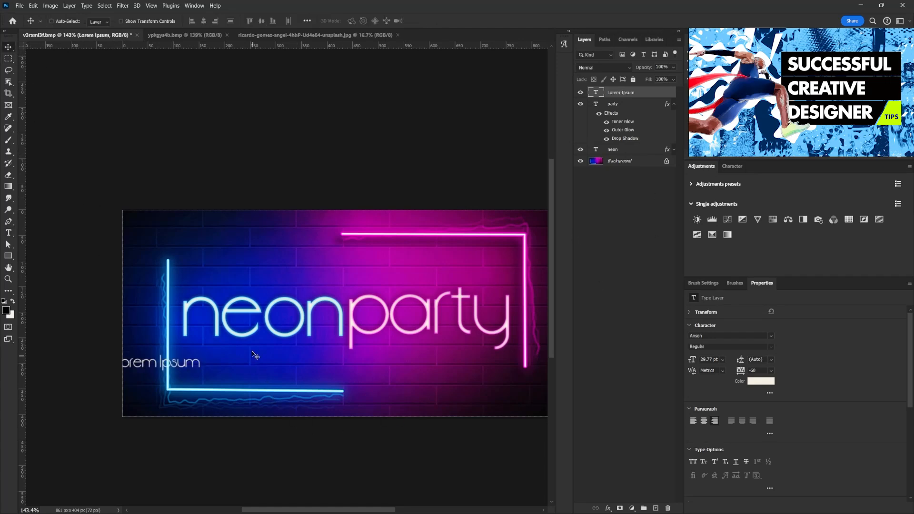
drag(185, 358, 253, 371)
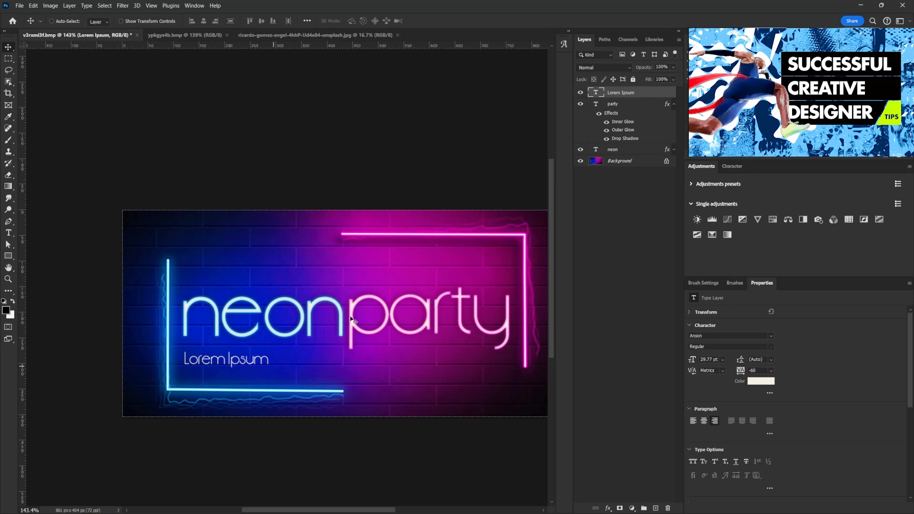
key(ctrl+t)
drag(269, 351, 218, 364)
key(Return)
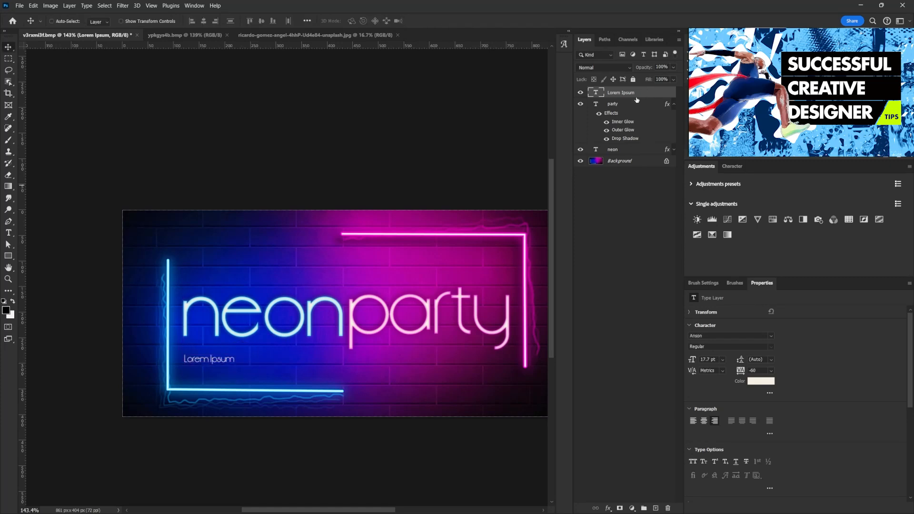
Step: Set the placeholder text's font to Helvetica Neue LT Pro and replace its wording with "07:00pm"
click(769, 336)
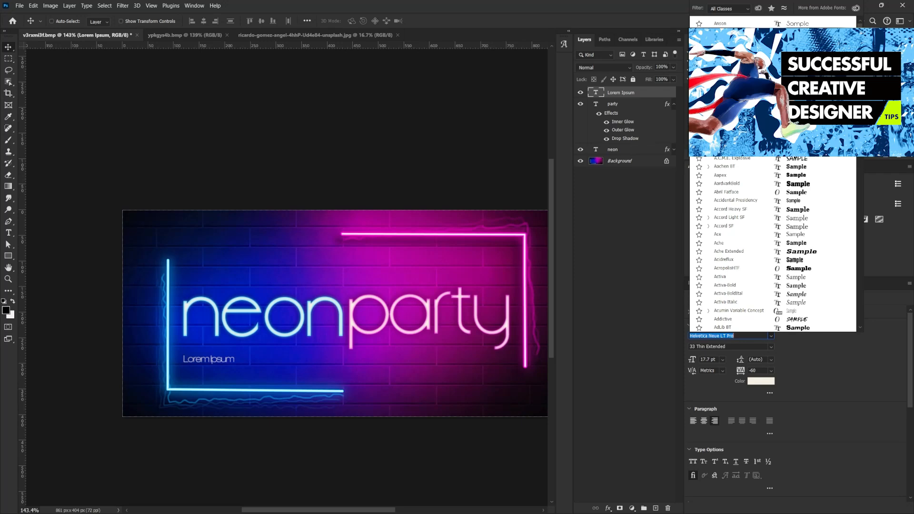
click(609, 202)
key(Return)
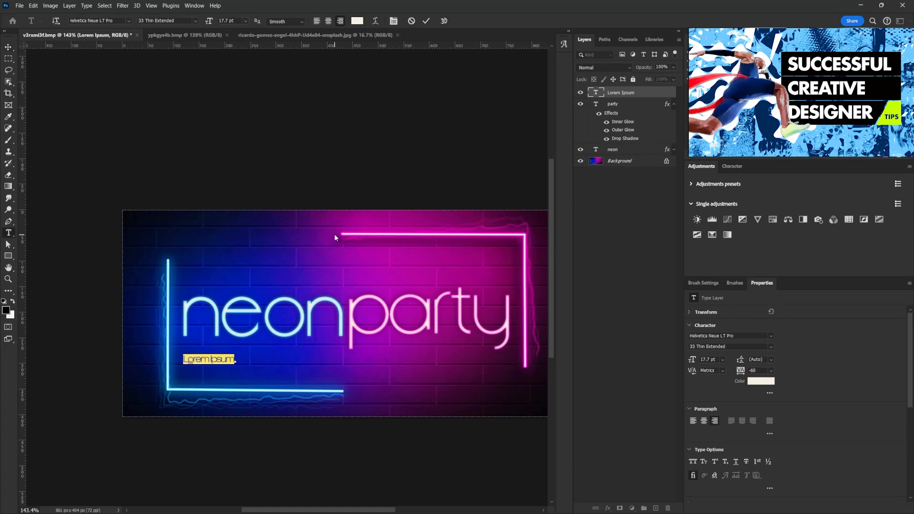
text(ozoo)
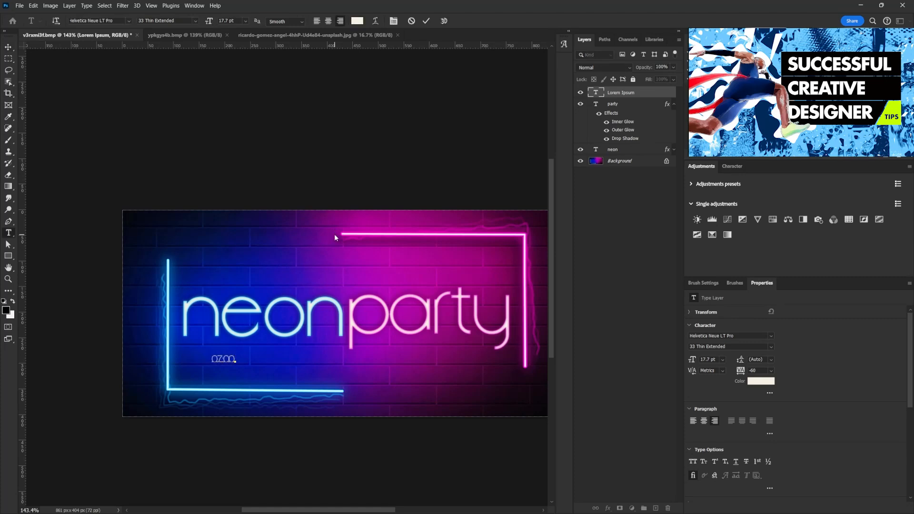
text(pm)
key(ctrl+a)
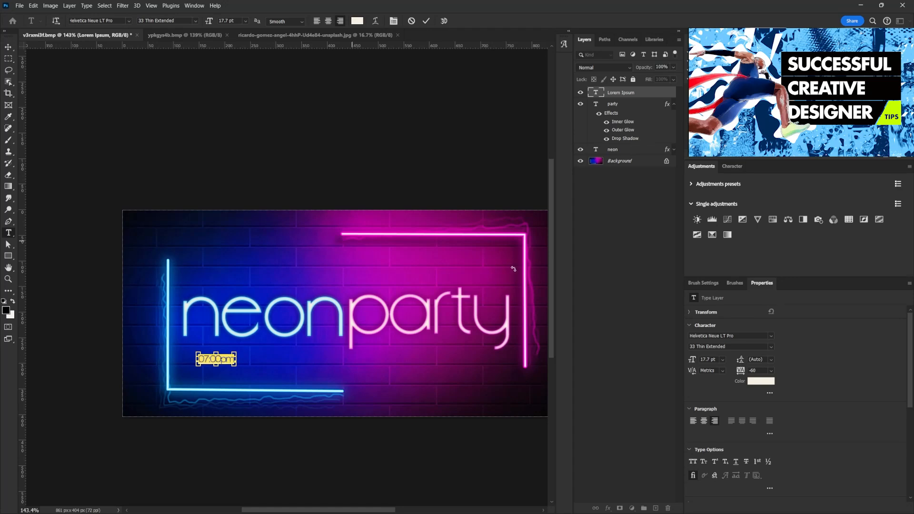
Step: Set the font style of the "07:00pm" text to 73 Bold Extended and finish the text edit
click(769, 348)
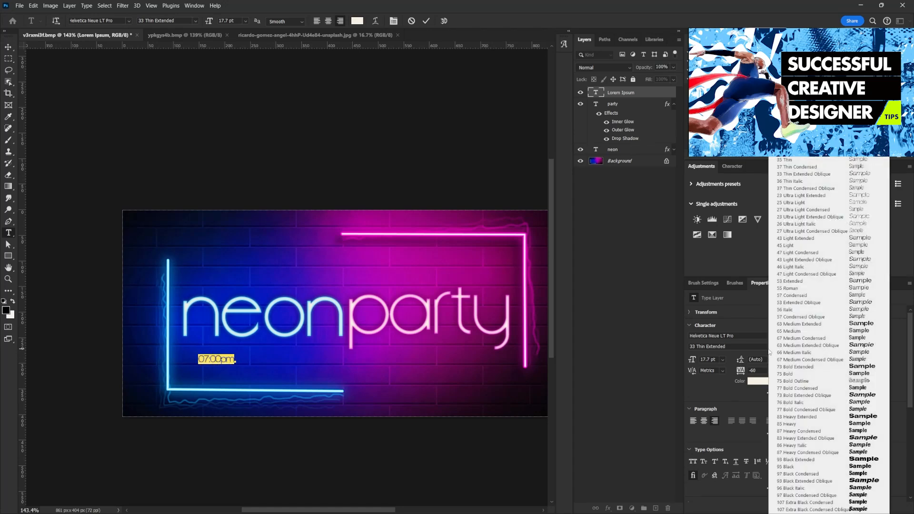
click(796, 375)
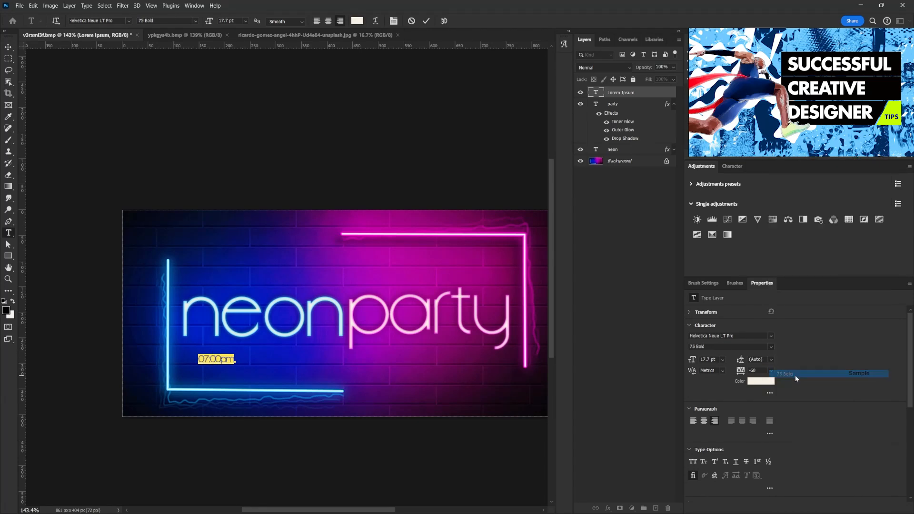
click(772, 346)
click(858, 366)
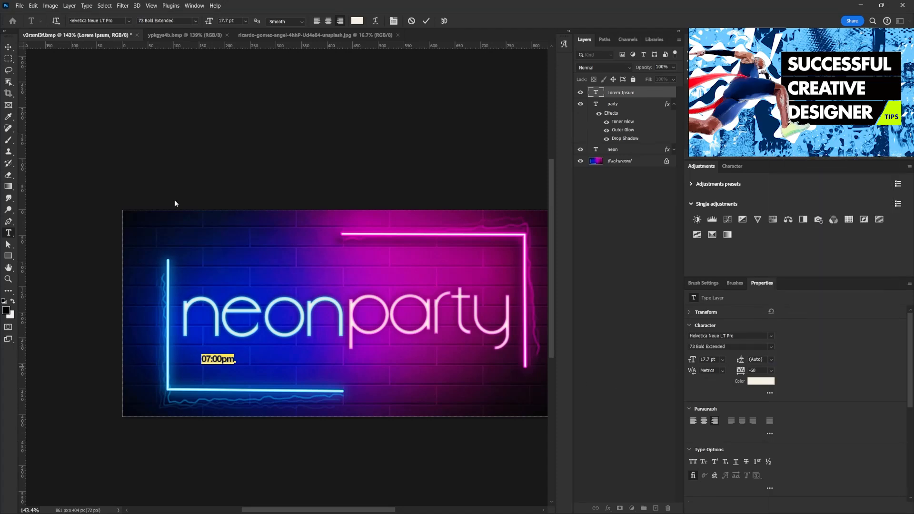
click(10, 48)
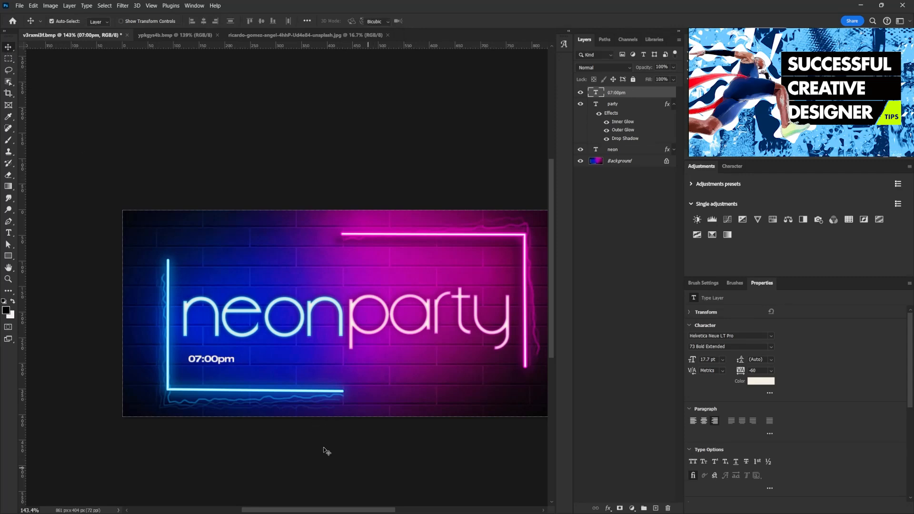
Step: Enlarge the "07:00pm" text to about 29.71 pt and align it with the start of "neon", just above the horizontal blue tube
key(ctrl+t)
mouse_move(236, 365)
mouse_down()
mouse_move(276, 377)
mouse_move(255, 364)
mouse_move(229, 368)
mouse_up()
key(Return)
drag(183, 340, 227, 388)
drag(22, 375, 185, 343)
drag(399, 324, 377, 329)
drag(321, 373, 259, 378)
Step: Duplicate the "07:00pm" text and replace the copy's wording with "Fri. 14 Jan. 2024"
key(ctrl+j)
double_click(258, 378)
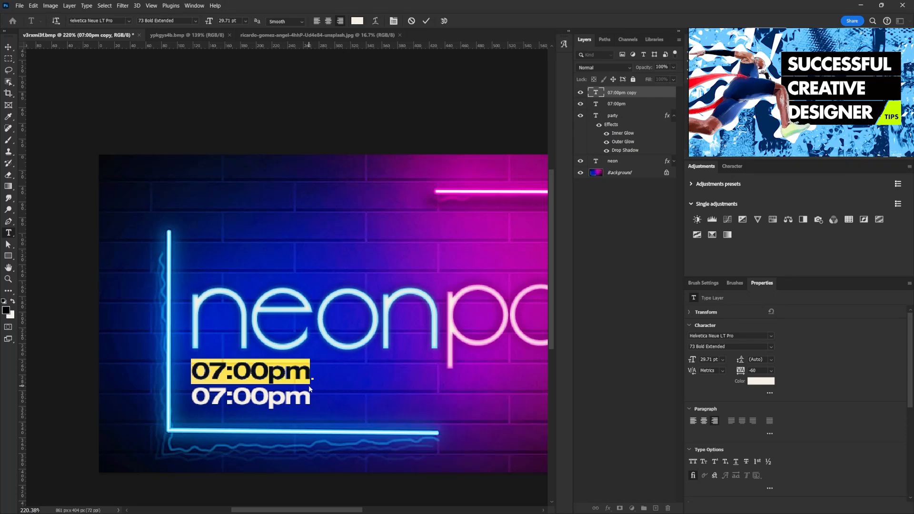
text(Fri. )
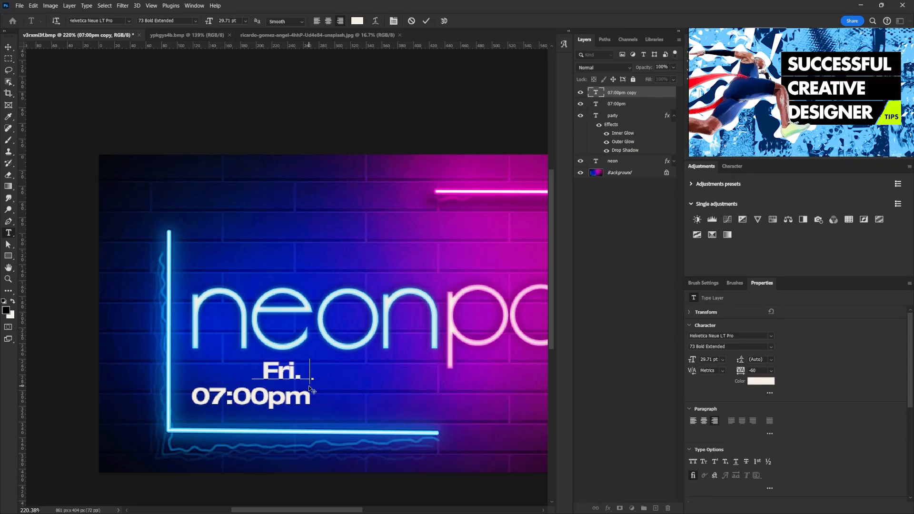
text(14, Jan)
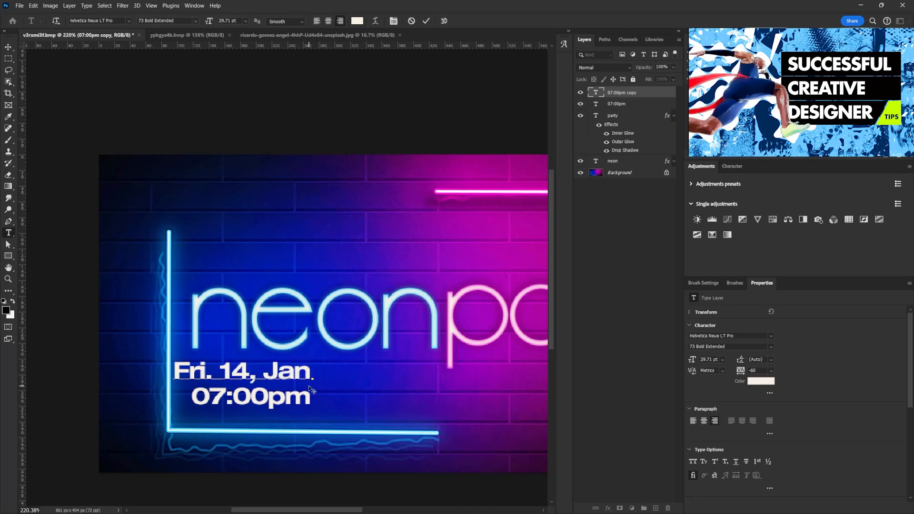
text(. 2024.)
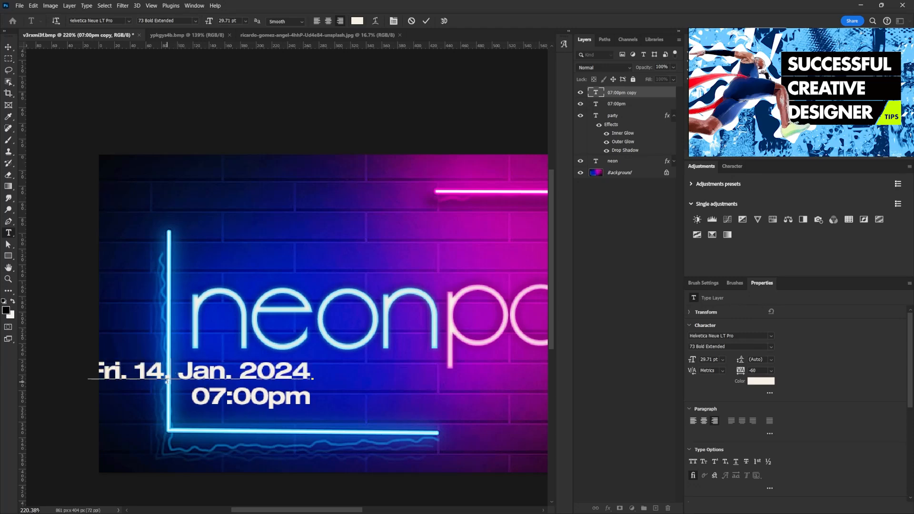
key(BackSpace)
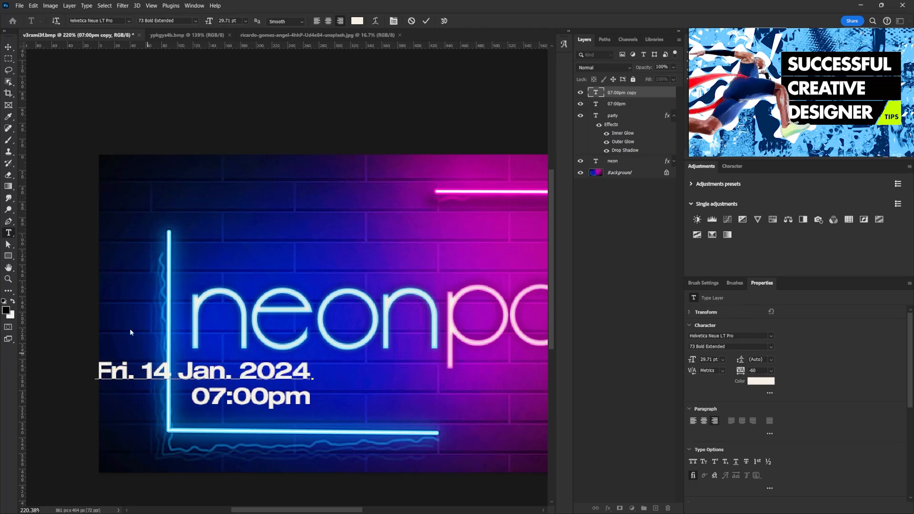
click(8, 47)
Step: Scale the date text down to about 11.39 pt and place it just above "07:00pm", aligned with its start
key(ctrl+t)
drag(306, 356, 262, 343)
key(Return)
drag(205, 376, 239, 377)
Step: Set the date text's font style to 75 Bold and enlarge it to about 16.39 pt
click(765, 345)
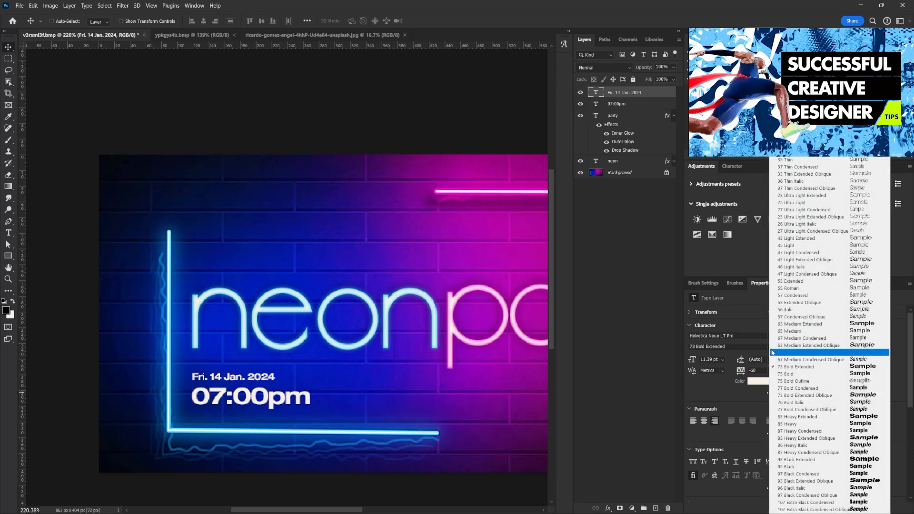
click(793, 374)
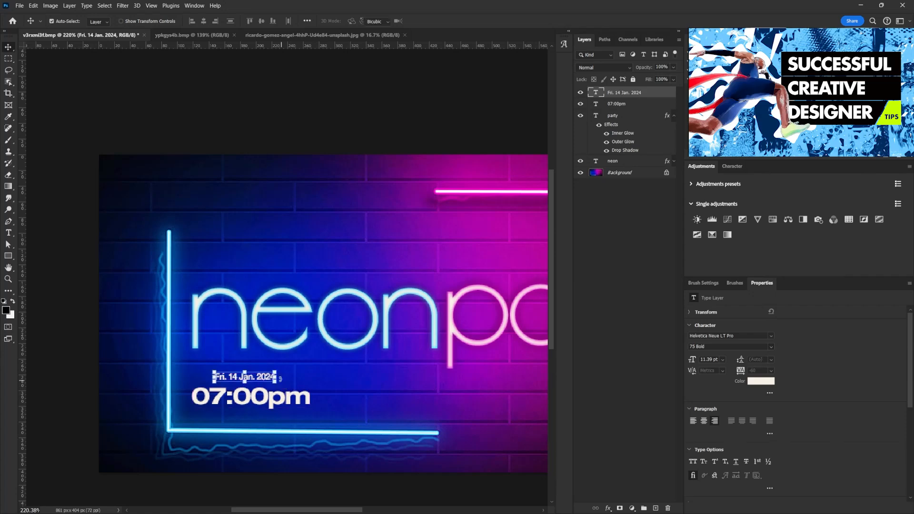
key(ctrl+t)
mouse_move(275, 371)
mouse_down()
mouse_move(297, 366)
mouse_move(288, 368)
mouse_up()
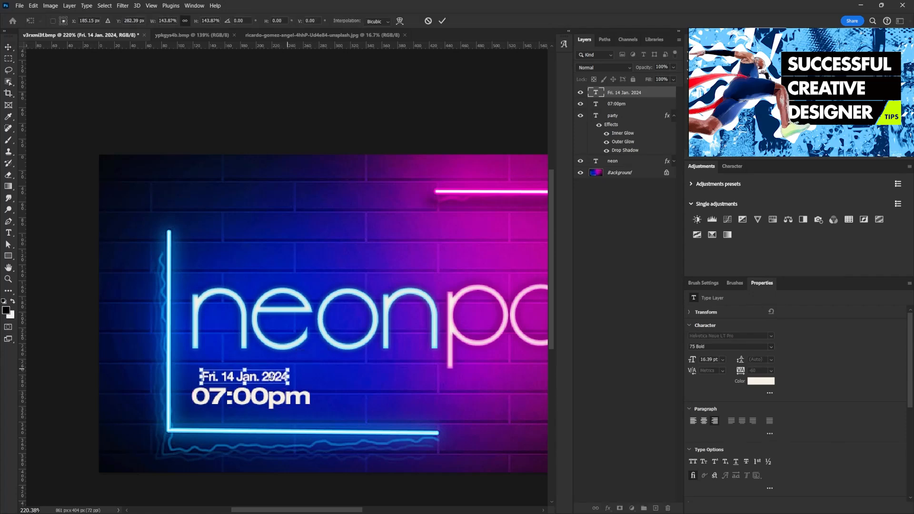
key(Return)
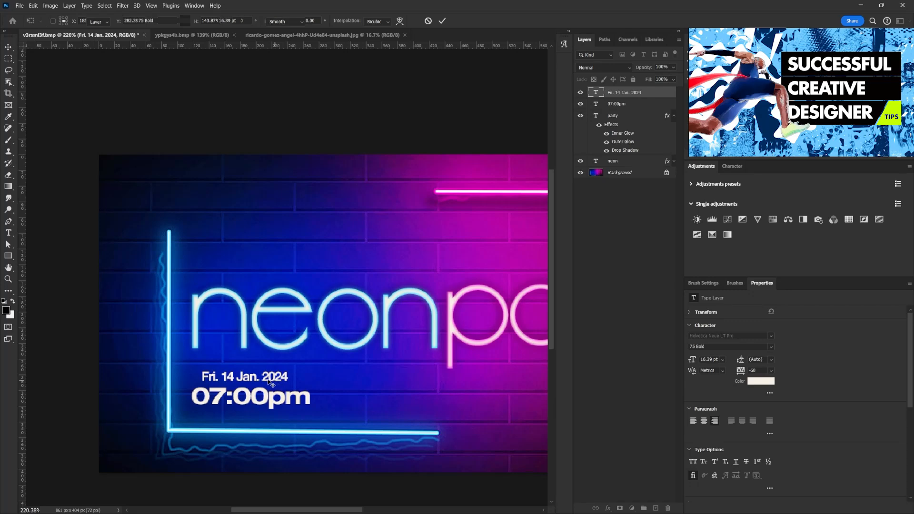
Step: Move the date text so its start lines up with "07:00pm" below it
double_click(261, 374)
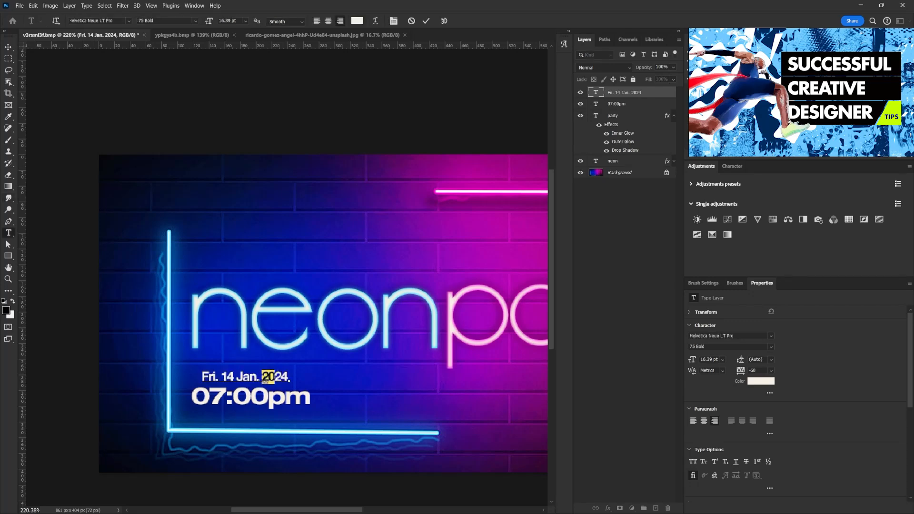
click(8, 47)
drag(273, 384, 263, 384)
scroll(372, 319, down, 5)
scroll(372, 319, up, 2)
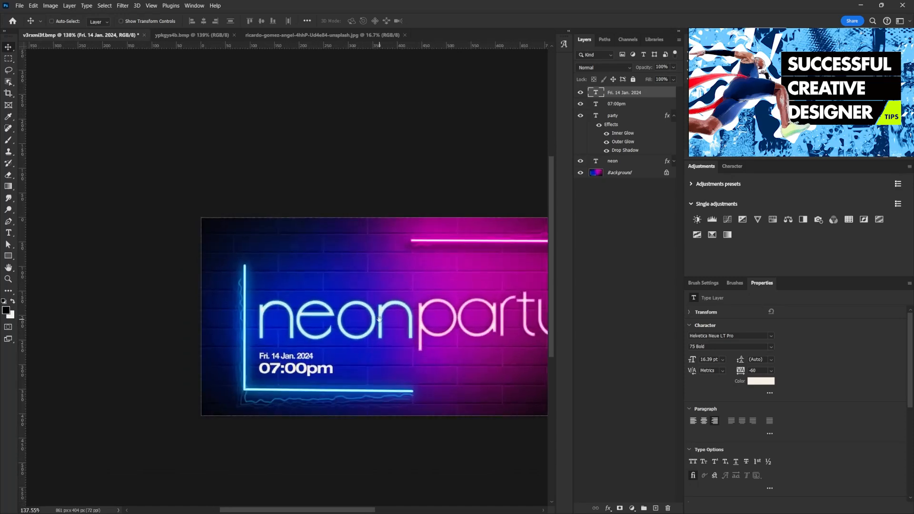
Step: Try moving the date and time texts together below "party", beside the end of the horizontal blue tube
drag(379, 317, 262, 319)
ctrl+click(619, 107)
drag(193, 359, 351, 379)
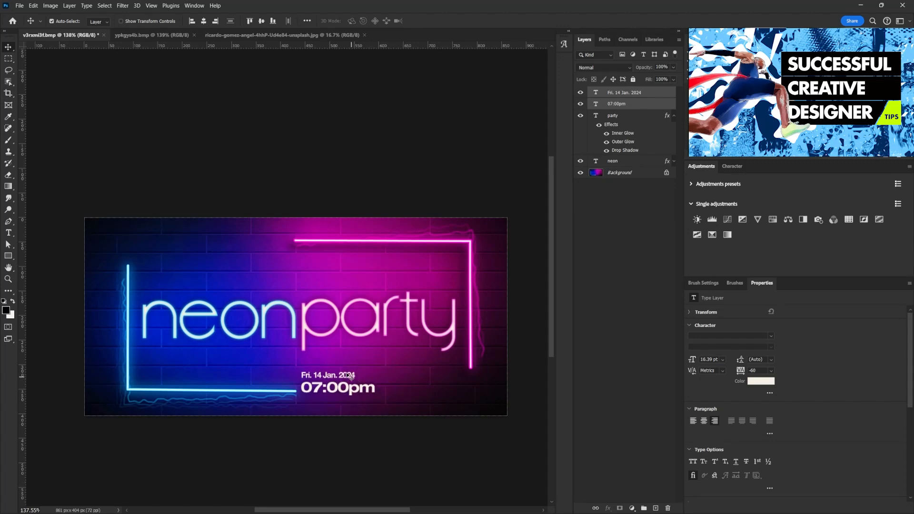
Step: Try placing the date text beside "07:00pm" on the same line and enlarging it to about 22.91 pt
ctrl+right_click(348, 373)
click(362, 377)
ctrl+click(326, 375)
drag(325, 373, 454, 395)
key(ctrl+t)
key(Return)
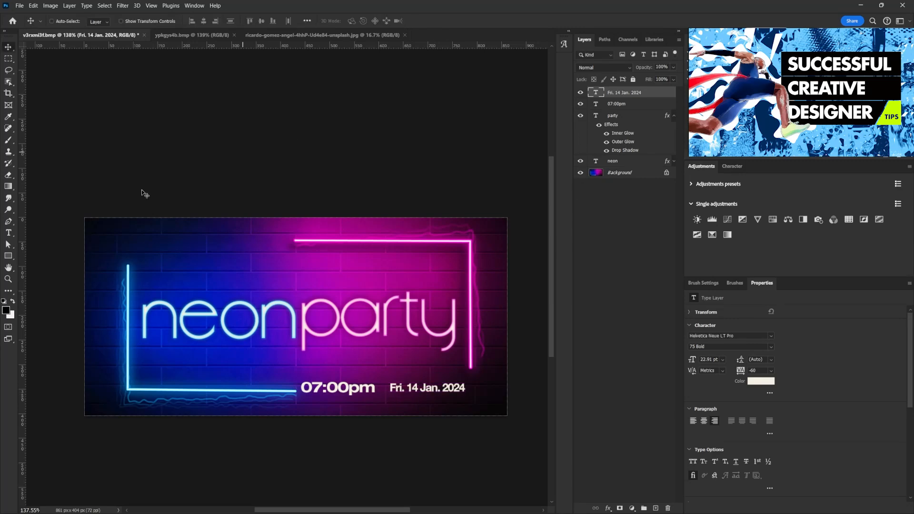
click(12, 234)
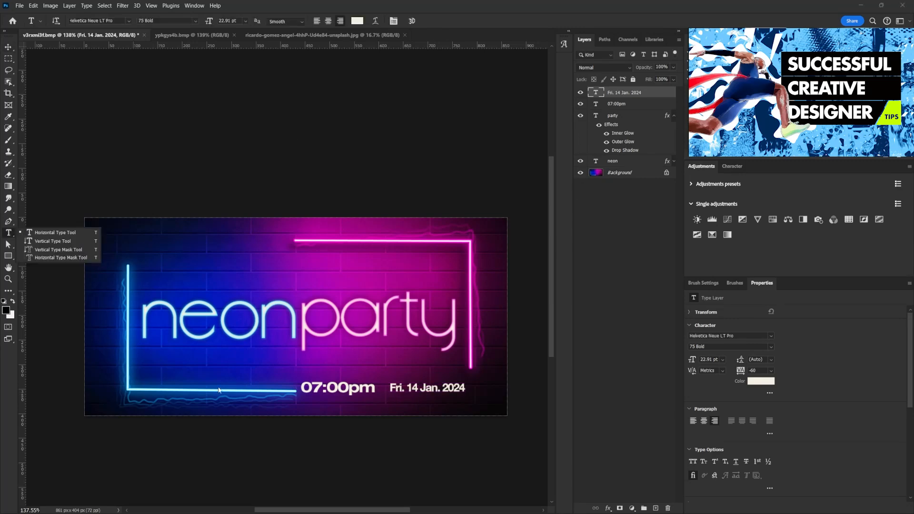
click(155, 352)
click(10, 48)
key(Delete)
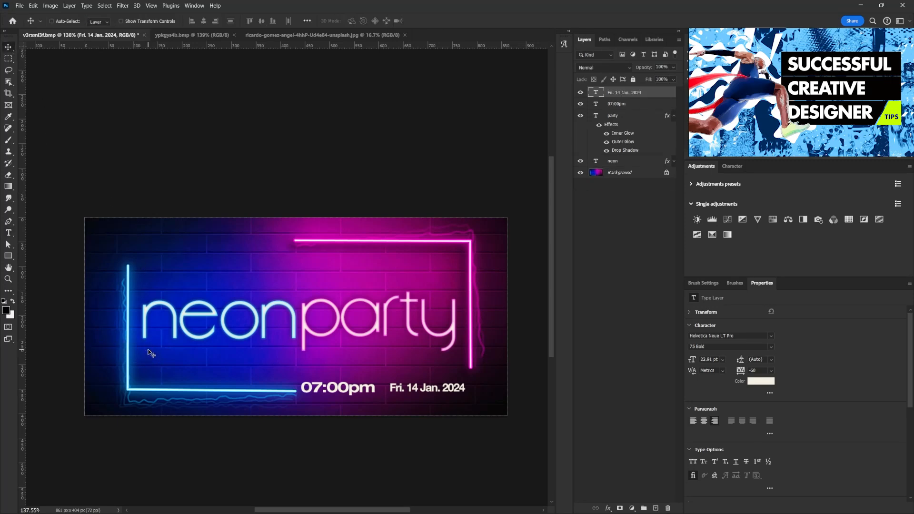
Step: Undo the date text's enlargement and the moves of the date and time texts, returning both below "neon"
key(shift+Left)
key(shift+Left)
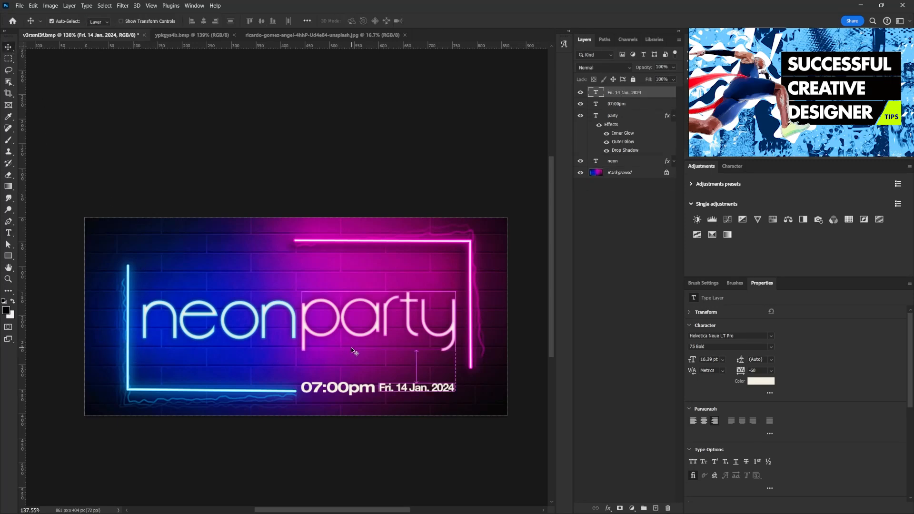
key(ctrl+z)
key(ctrl+z)
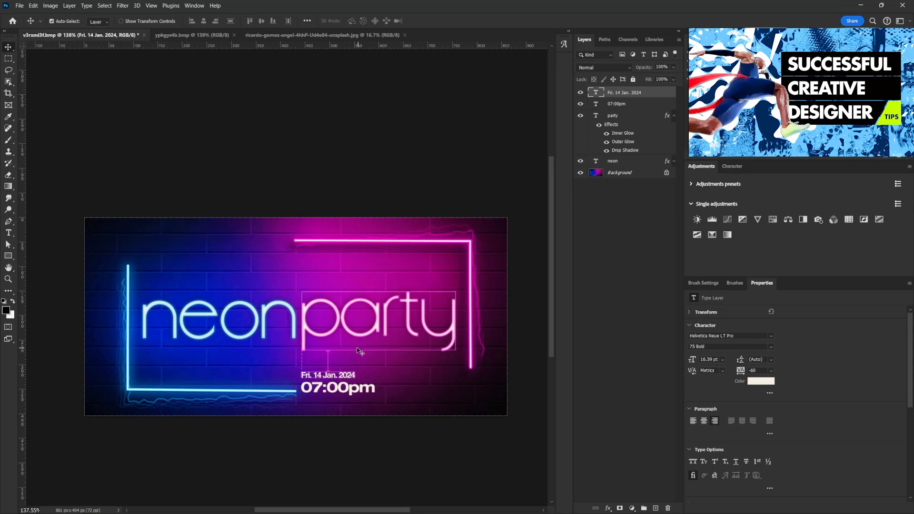
key(ctrl+z)
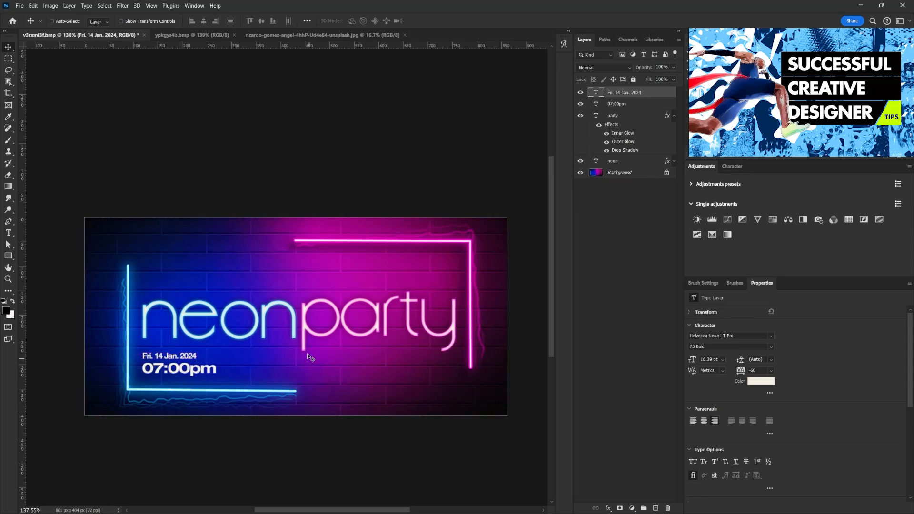
Step: Add a Lorem ipsum paragraph text box beside the date and time, left-align it and widen it to the end of "party"
click(6, 236)
drag(240, 353, 405, 388)
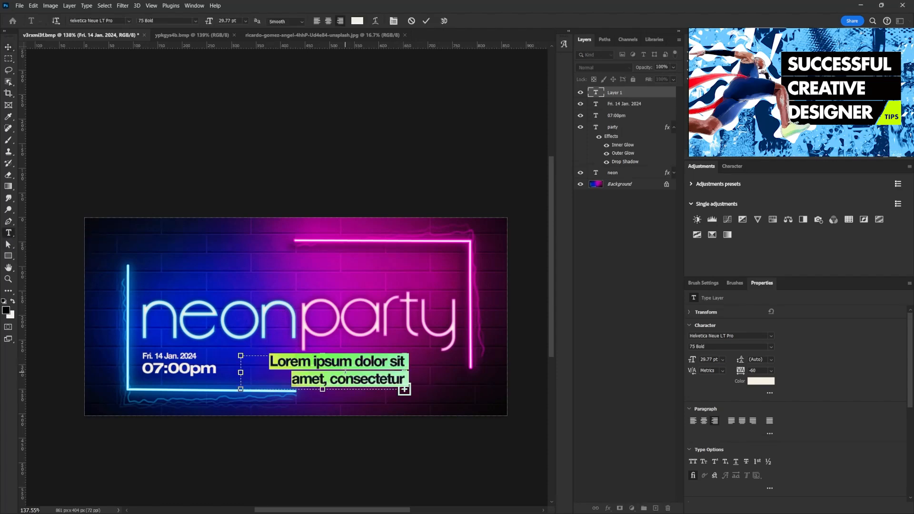
click(696, 423)
drag(404, 372, 449, 374)
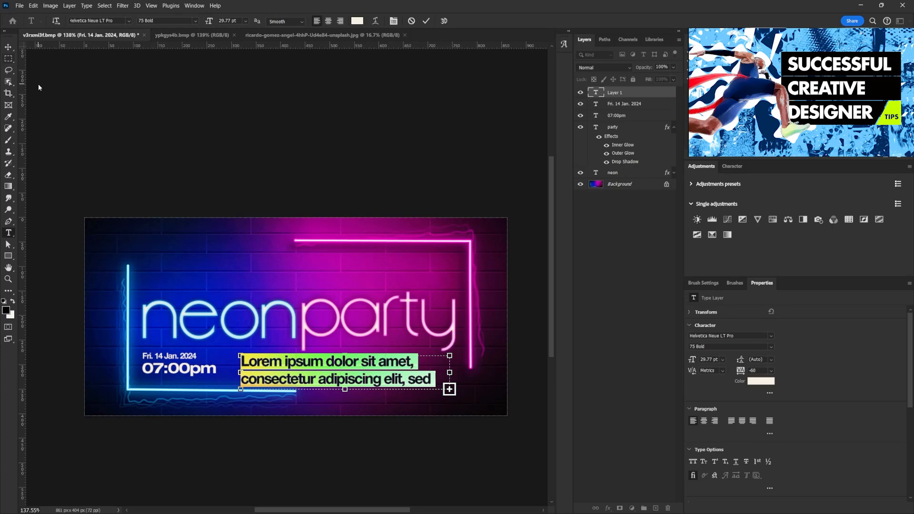
Step: Scale the Lorem ipsum paragraph down to about 17.85 pt and place it level with the date and time texts
click(8, 47)
key(ctrl+t)
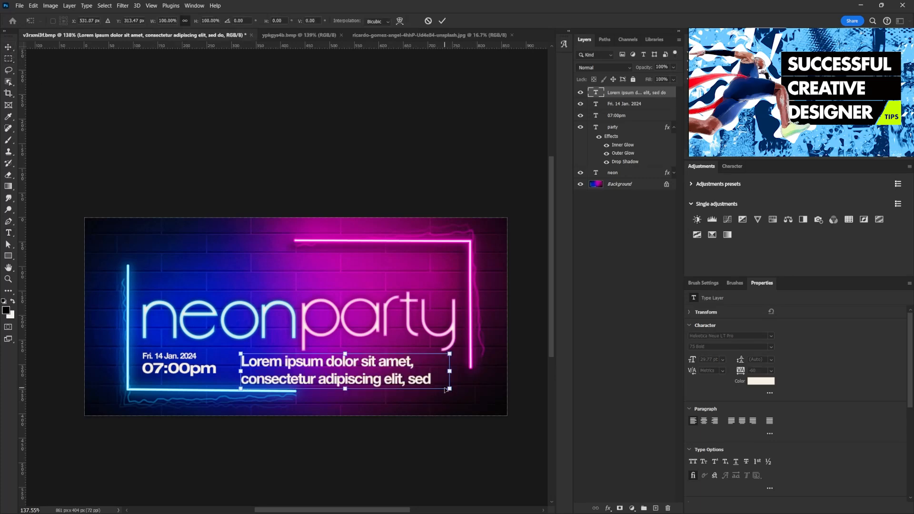
drag(452, 391, 295, 368)
key(Return)
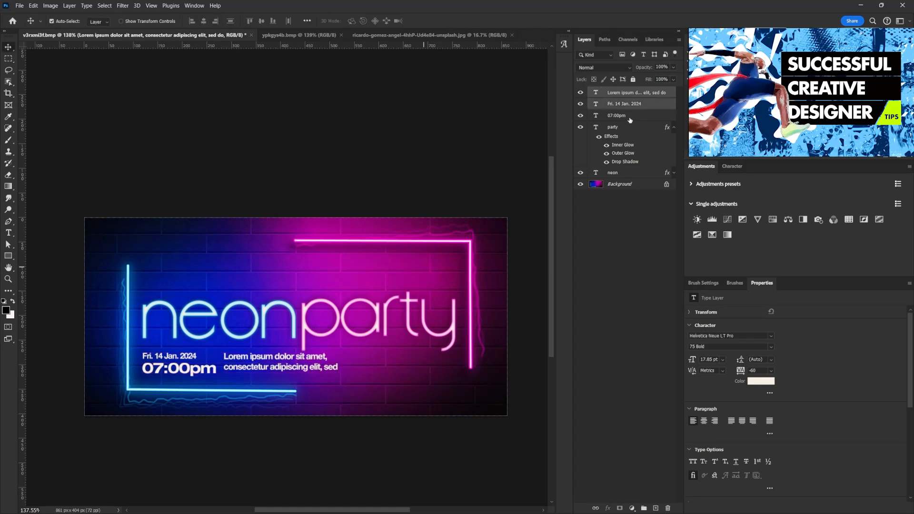
Step: Shift the paragraph, date and time texts slightly down together, closer to the horizontal blue tube
shift+click(628, 118)
drag(294, 367, 293, 375)
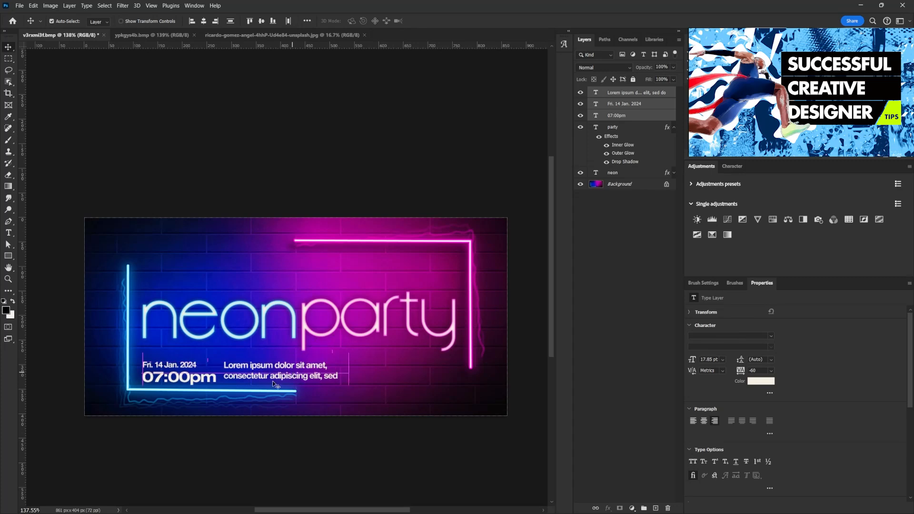
key(ctrl)
Step: Switch to the ypkgys4b.bmp wall lamp document and add a horizontal text reading "Light" below the lamp
click(149, 39)
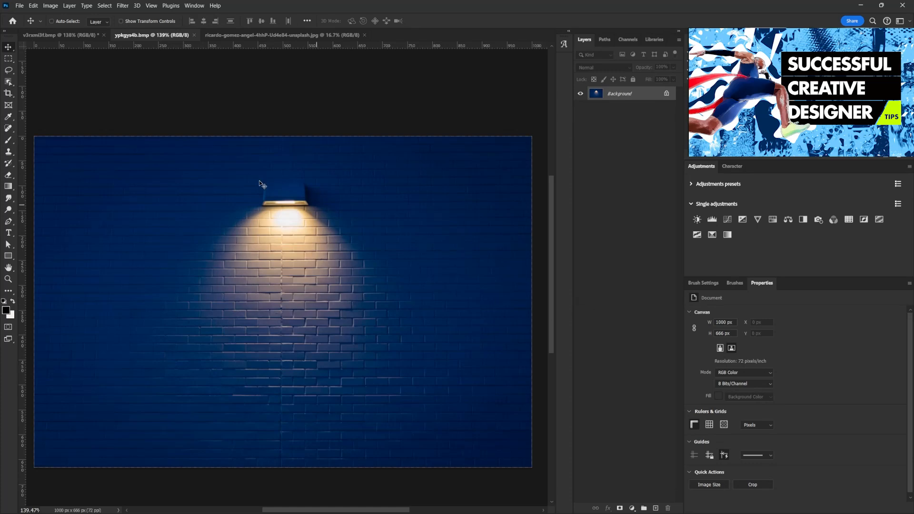
click(8, 233)
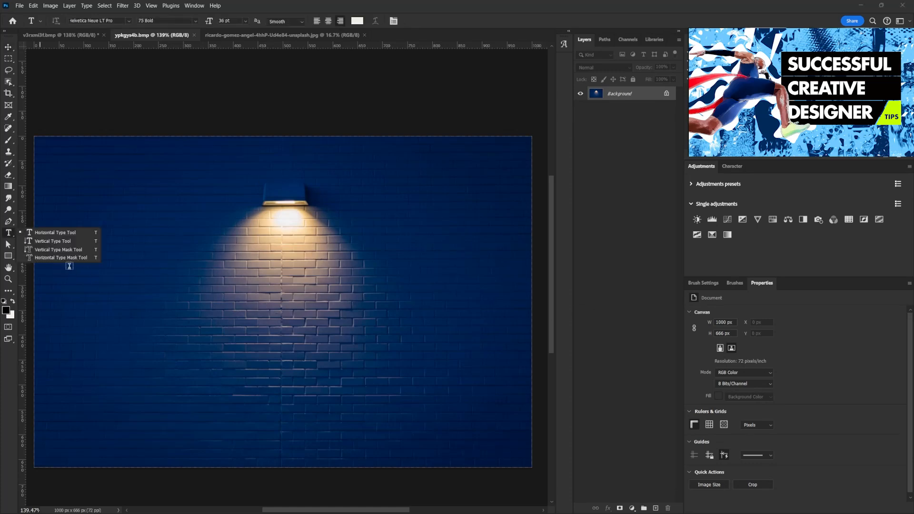
click(62, 235)
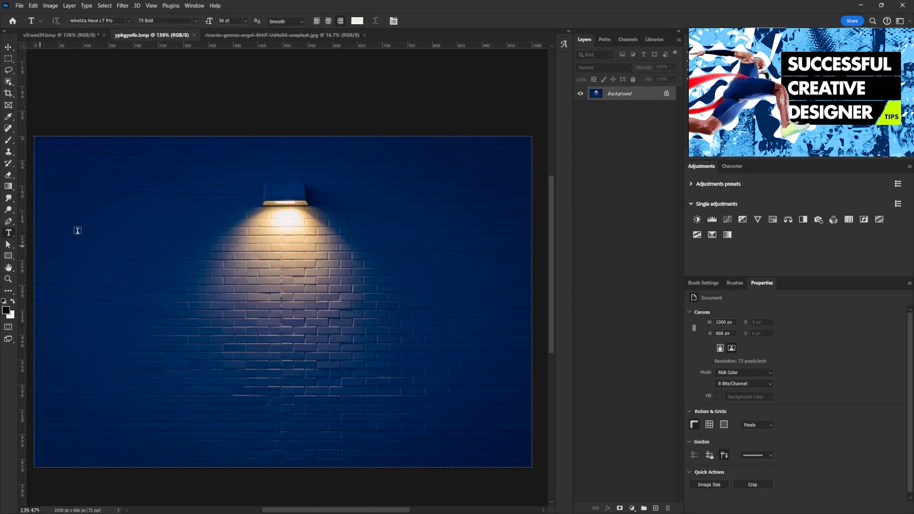
click(257, 275)
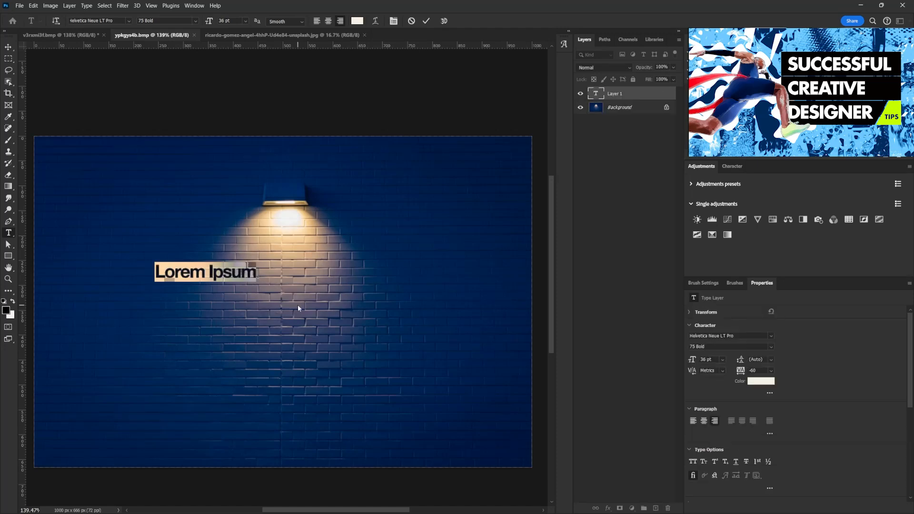
text(light)
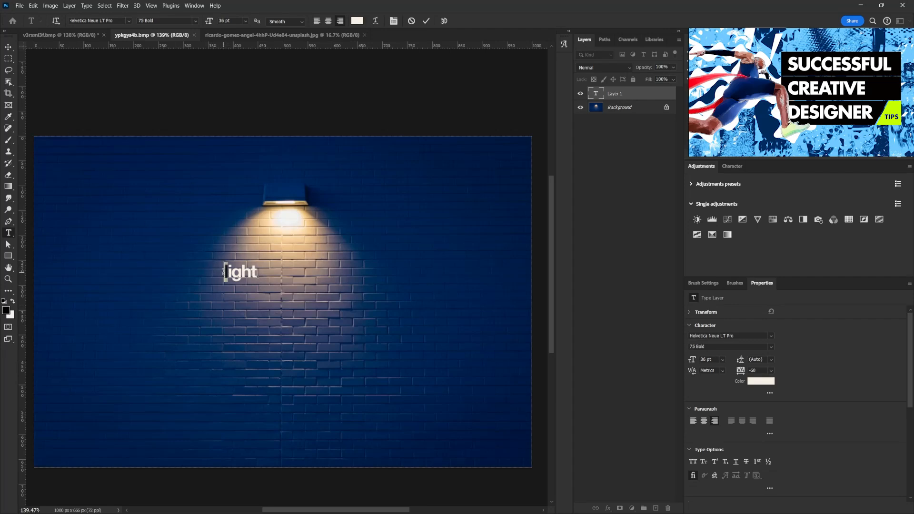
text(L)
click(9, 47)
Step: Enlarge the "Light" text to about 134.3 pt and place it in the lamp's light cone
key(ctrl+t)
drag(257, 282, 349, 359)
key(Return)
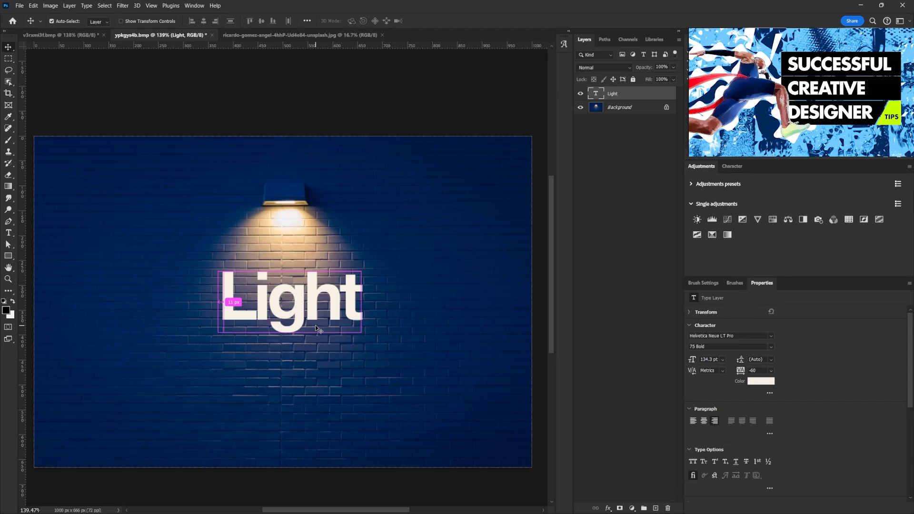
Step: Duplicate the "Light" text, change the copy's wording to "Power" and center it closely beneath "Light"
key(ctrl+j)
drag(283, 300, 280, 365)
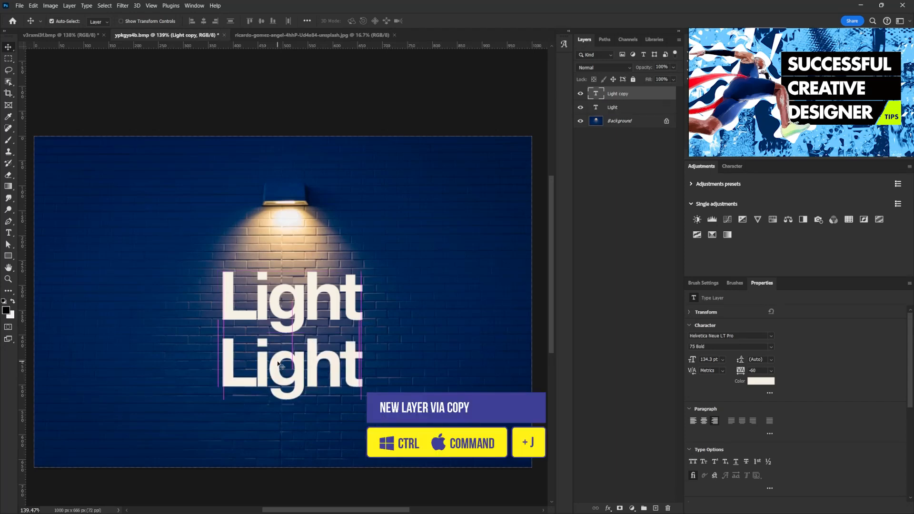
double_click(294, 364)
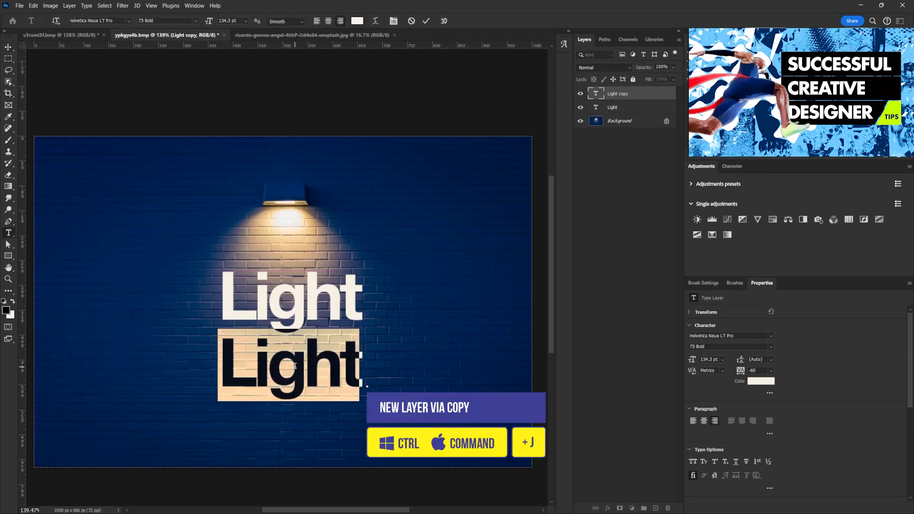
text(Power)
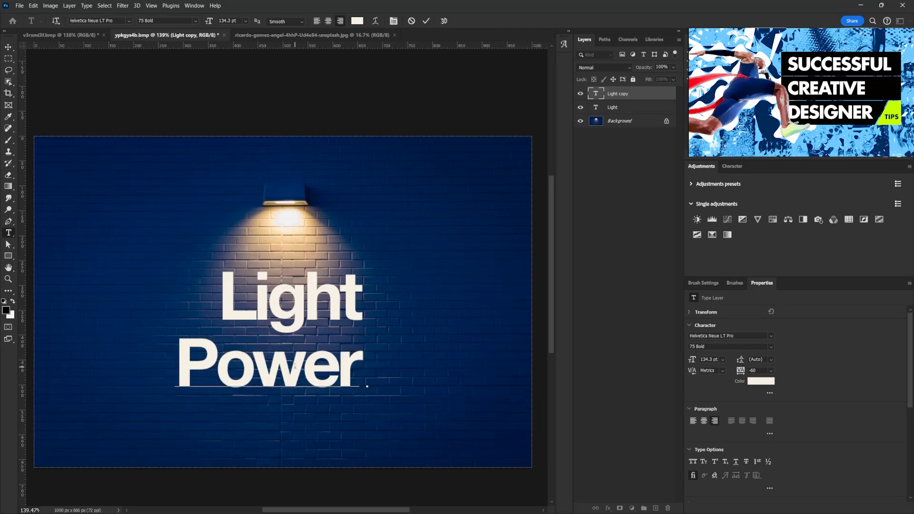
click(8, 47)
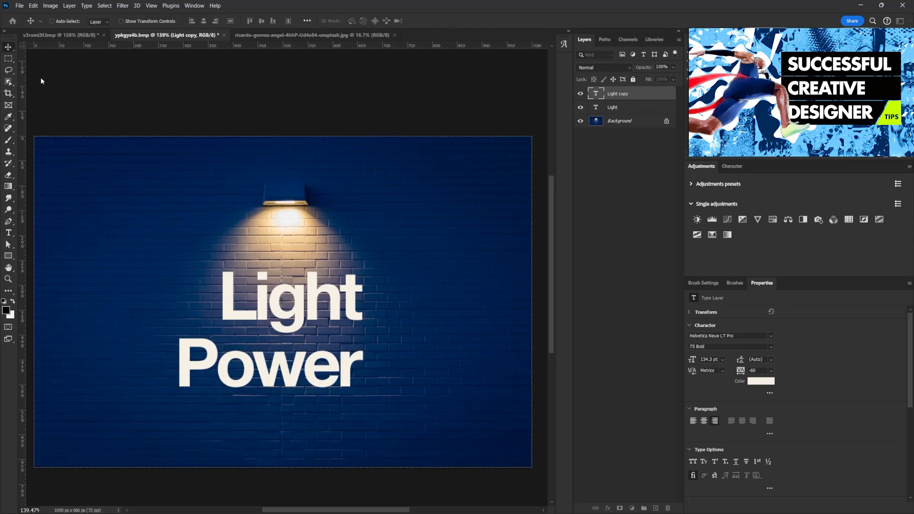
drag(318, 378, 339, 360)
Step: Set both the "Light" and "Power" texts to All Caps and recenter them together under the lamp
shift+click(621, 108)
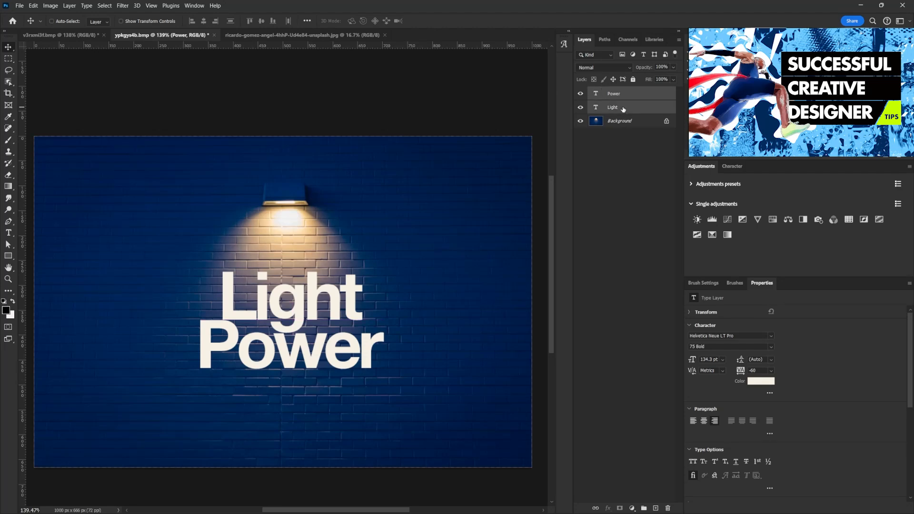
click(693, 461)
drag(298, 333, 319, 324)
right_click(315, 333)
click(323, 338)
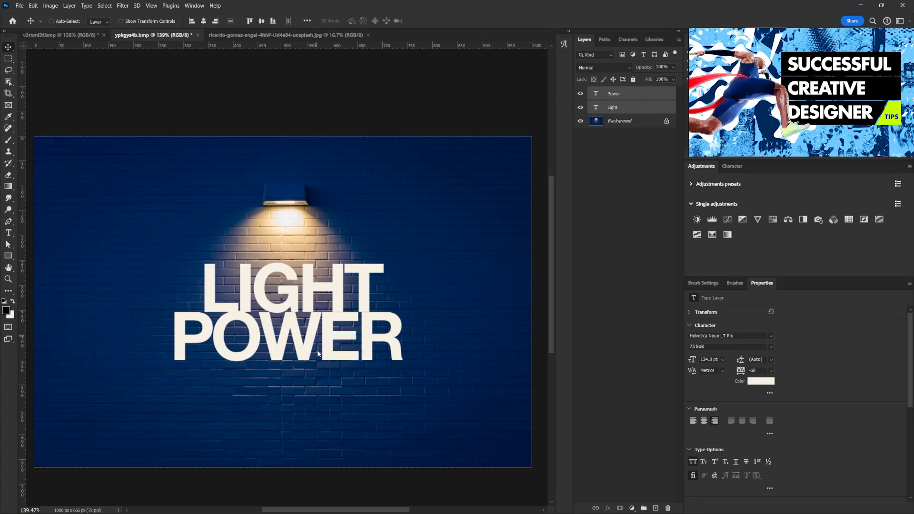
Step: Nudge the "Power" text slightly downward to open a small gap beneath "Light"
key(Down)
key(Down)
key(Down)
key(Down)
key(Down)
key(Down)
key(Down)
key(Down)
key(Down)
key(Down)
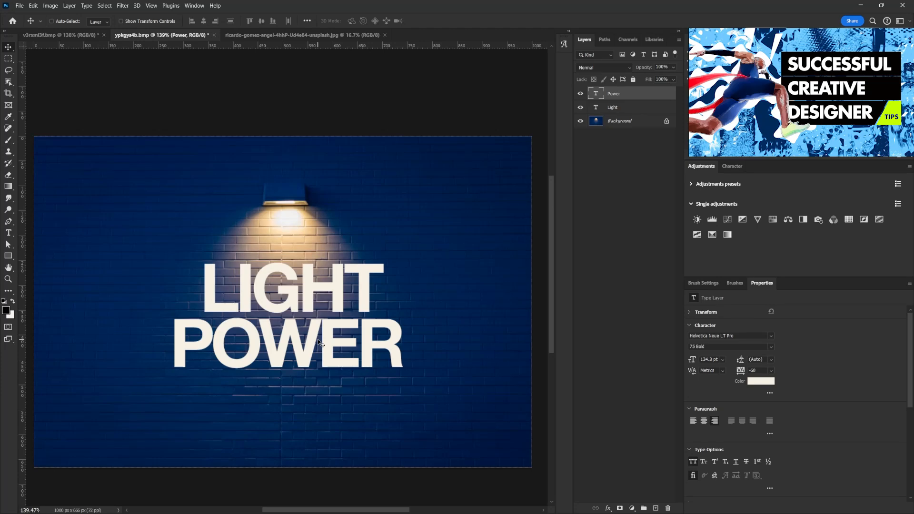
Step: Add an empty layer above the texts, make white the foreground colour and hide the "Power" and "Light" layers
click(655, 508)
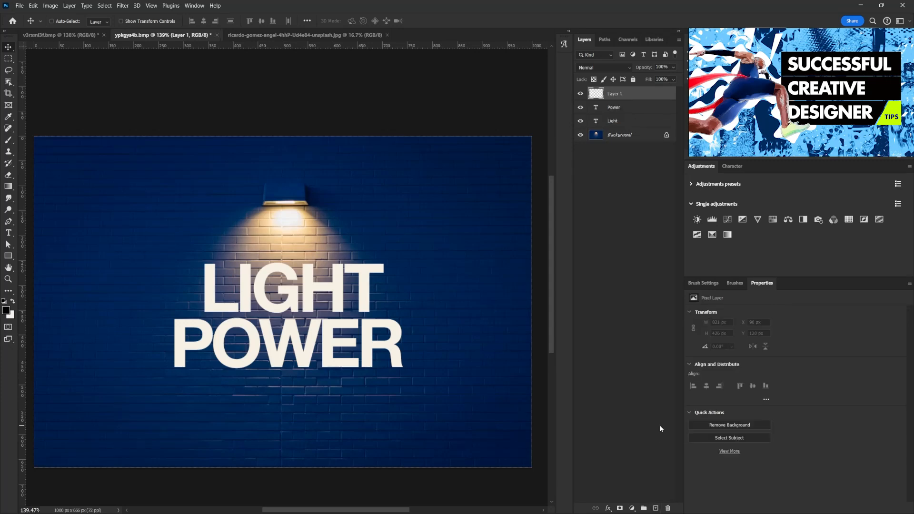
click(14, 301)
drag(580, 107, 580, 121)
click(619, 136)
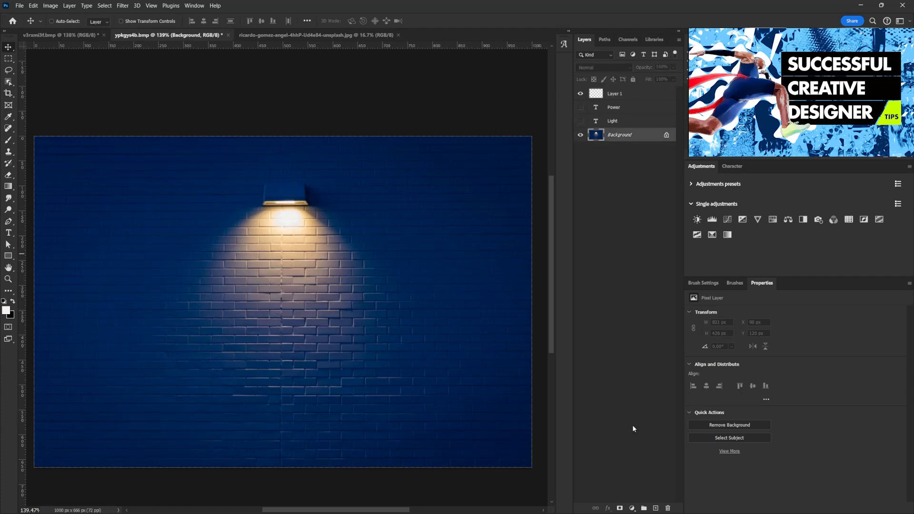
click(616, 95)
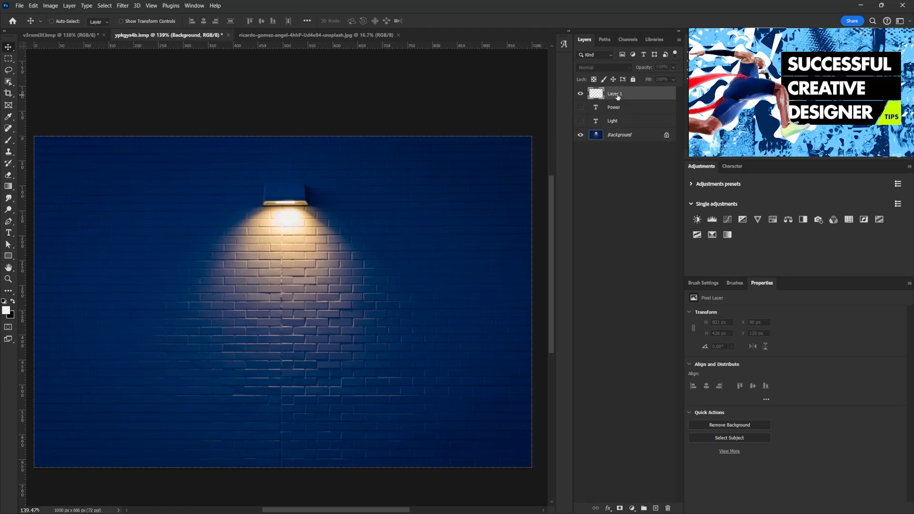
Step: Paint thin white brush lines on the empty layer along both edges of the lamp's light cone, redrawing them once
click(10, 140)
key(bracketleft)
key(bracketleft)
key(bracketleft)
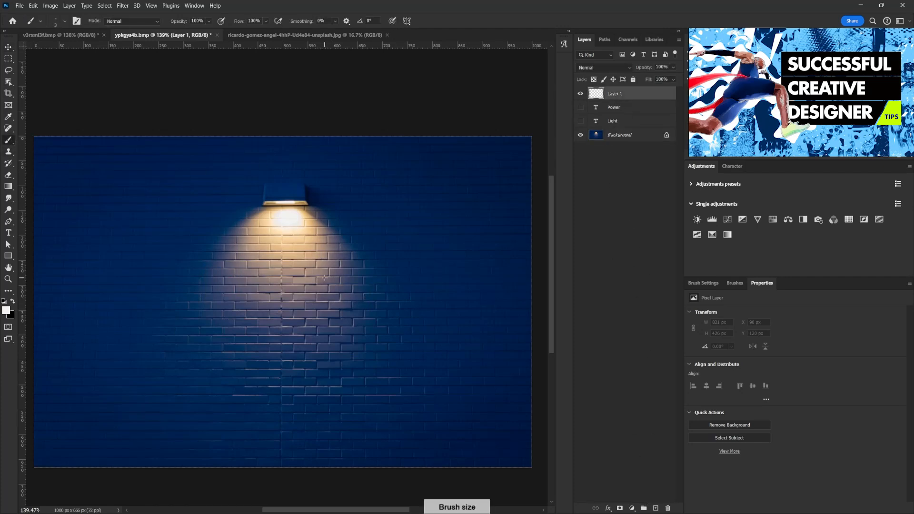
mouse_move(268, 194)
mouse_down()
mouse_move(199, 278)
mouse_move(465, 409)
mouse_move(486, 441)
mouse_up()
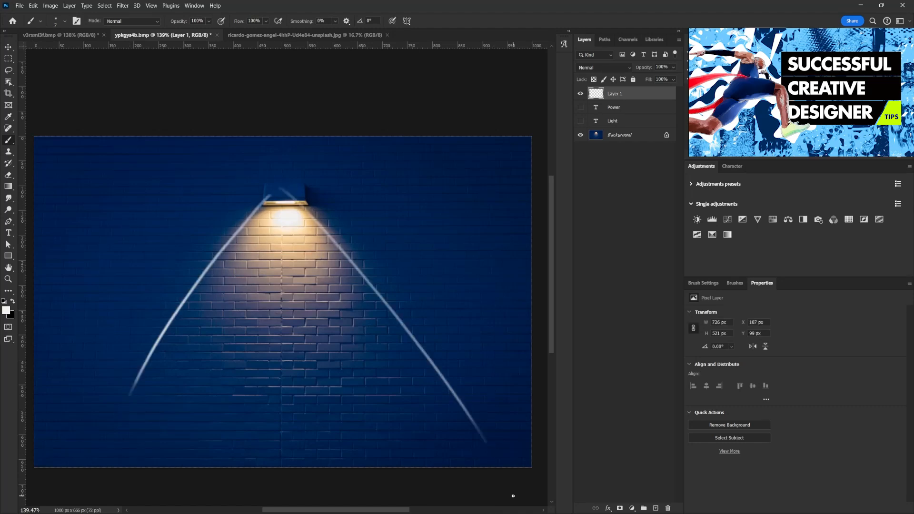
key(ctrl+z)
key(ctrl+z)
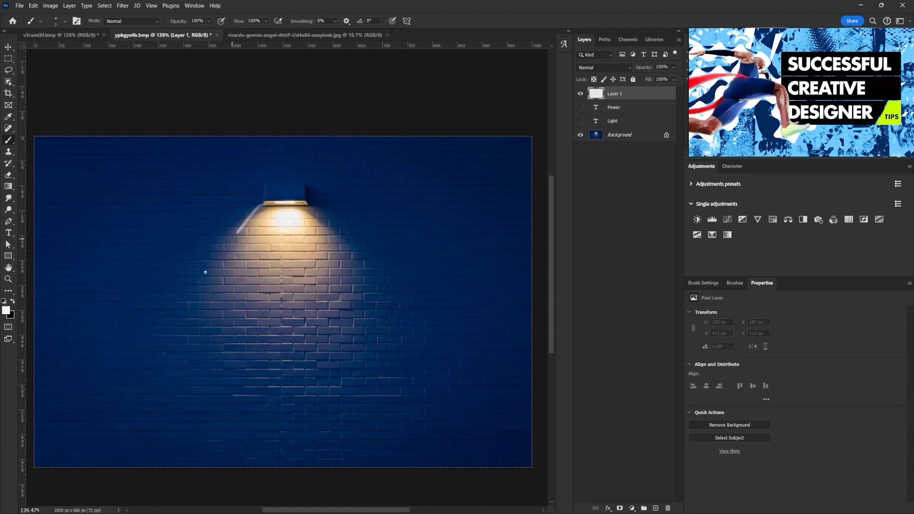
key(ctrl+shift+z)
key(ctrl+shift+z)
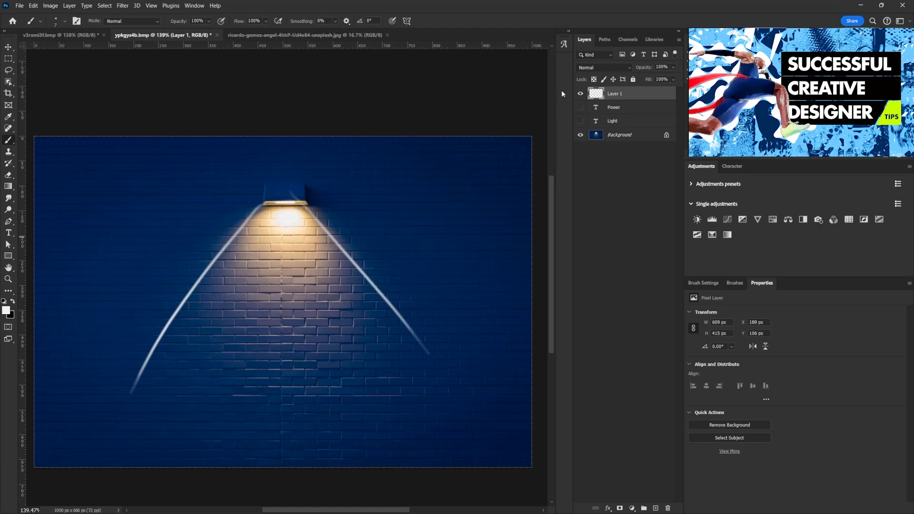
Step: Hide the layer with the painted guide lines, show both text layers again and select "Light" and "Power" together
click(580, 94)
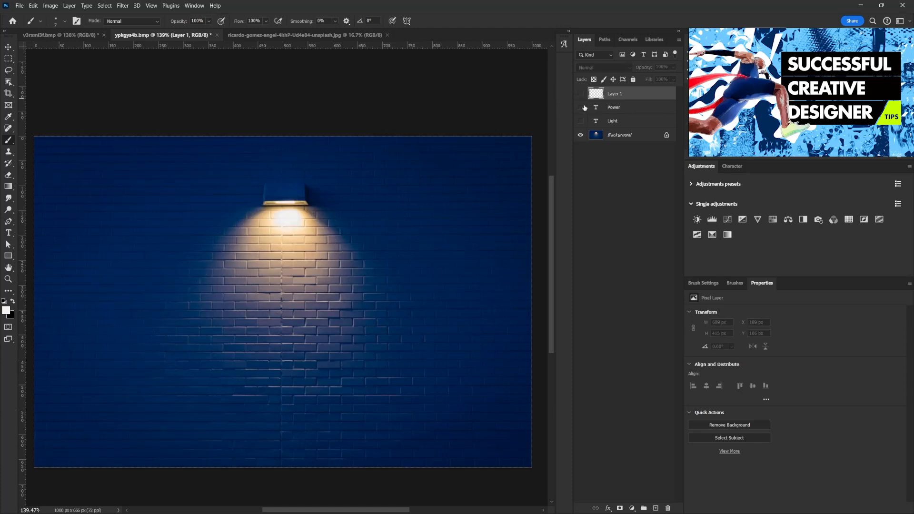
click(580, 107)
click(580, 121)
click(619, 121)
shift+click(623, 110)
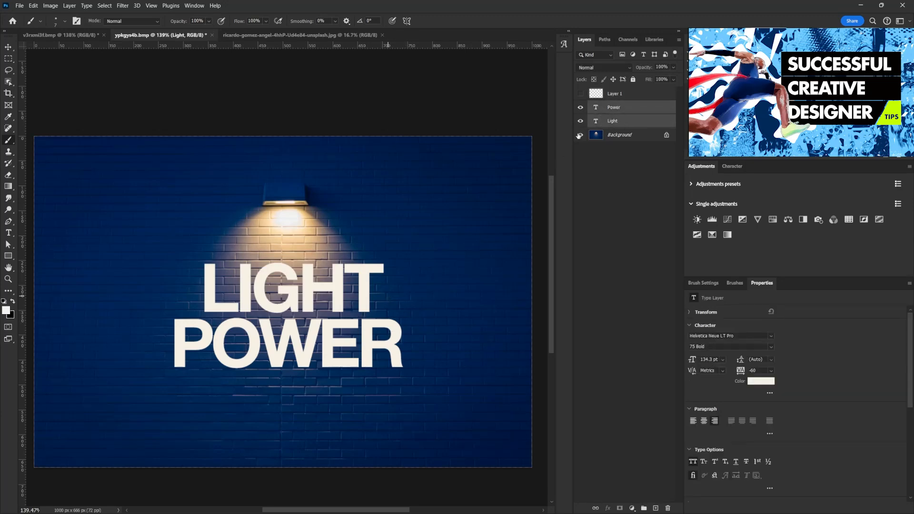
Step: Scale "Light" and "Power" together to about 85.31 pt and move them up inside the lamp's light cone
key(ctrl+t)
drag(403, 264, 373, 277)
drag(317, 305, 315, 269)
drag(370, 241, 323, 273)
key(Return)
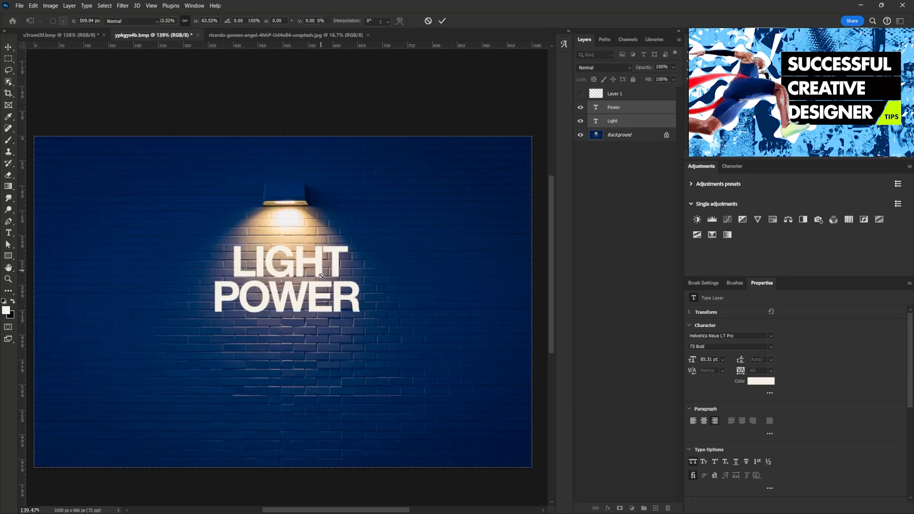
key(b)
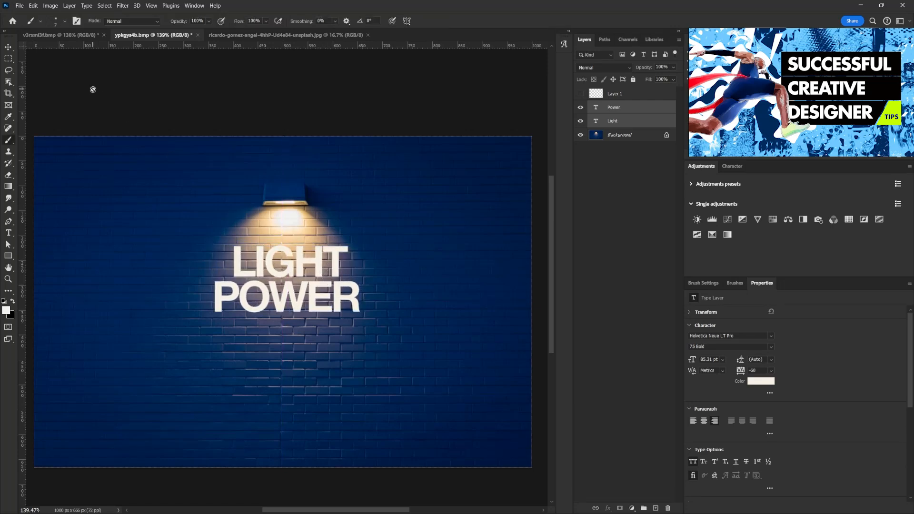
Step: Duplicate the "Power" text above "Light" and change the copy's wording to "The"
click(8, 47)
drag(349, 287, 295, 209)
click(605, 112)
drag(313, 287, 313, 286)
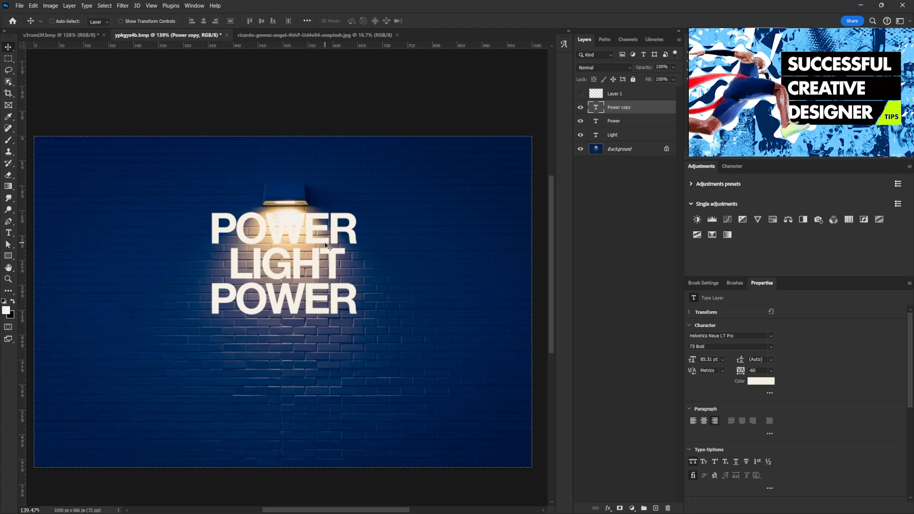
double_click(597, 108)
text(THE)
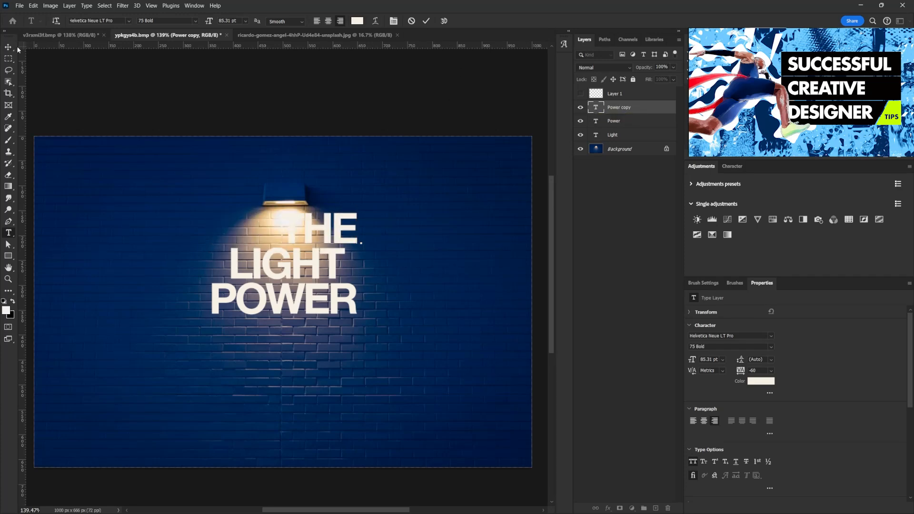
Step: Scale the "The" text to about 33.75 pt and place it just under the lamp, above "Light"
click(18, 48)
key(ctrl+t)
drag(357, 213, 299, 236)
key(Return)
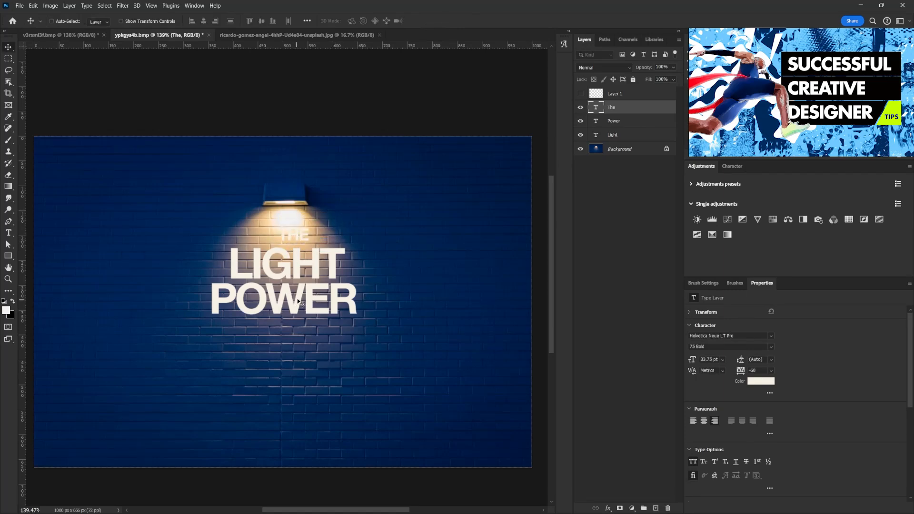
Step: Swap the order of the two large words by placing "Power" above "Light" in the light cone
right_click(300, 299)
click(316, 302)
drag(308, 302, 339, 268)
right_click(302, 270)
click(312, 276)
Step: Duplicate the "Power" text below "Light" and change the copy's wording to "Of"
right_click(288, 246)
click(299, 249)
drag(267, 296, 263, 317)
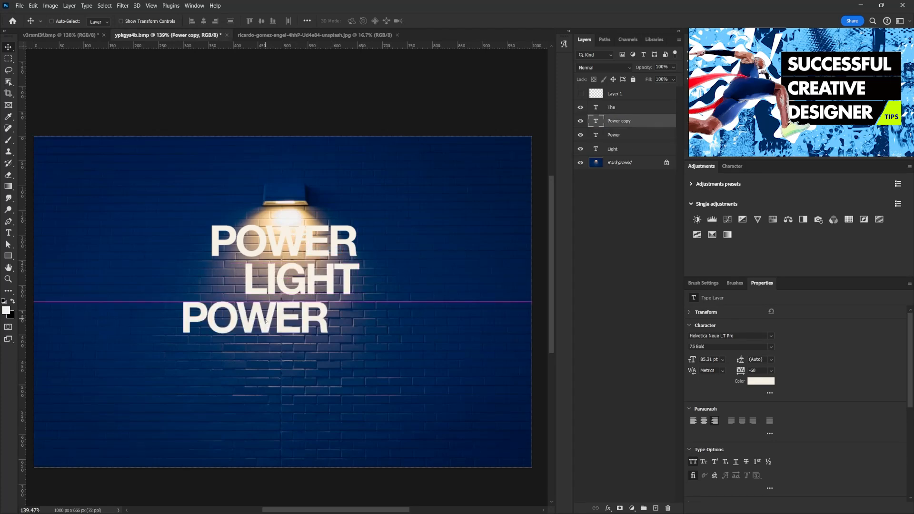
double_click(262, 317)
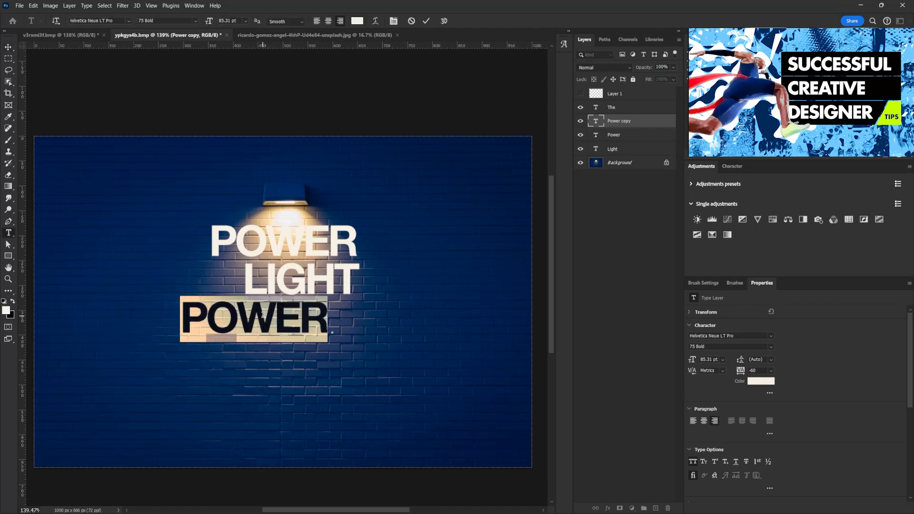
text(OF)
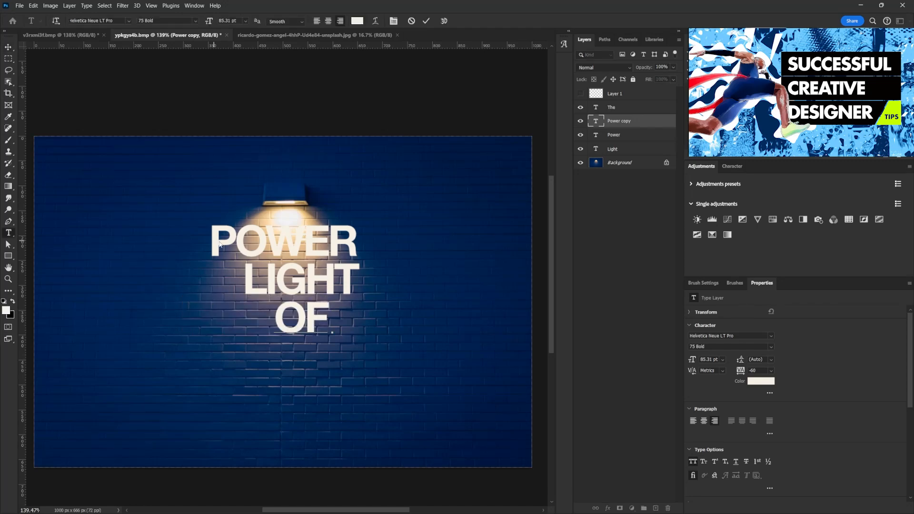
Step: Scale the "Of" text to about 34.23 pt and place it directly in front of "Light"
click(7, 47)
key(ctrl+t)
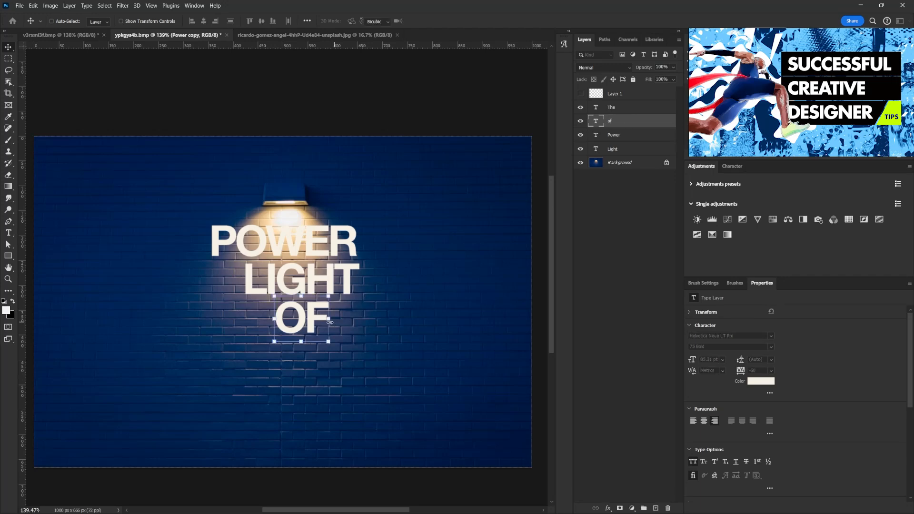
drag(327, 339, 240, 275)
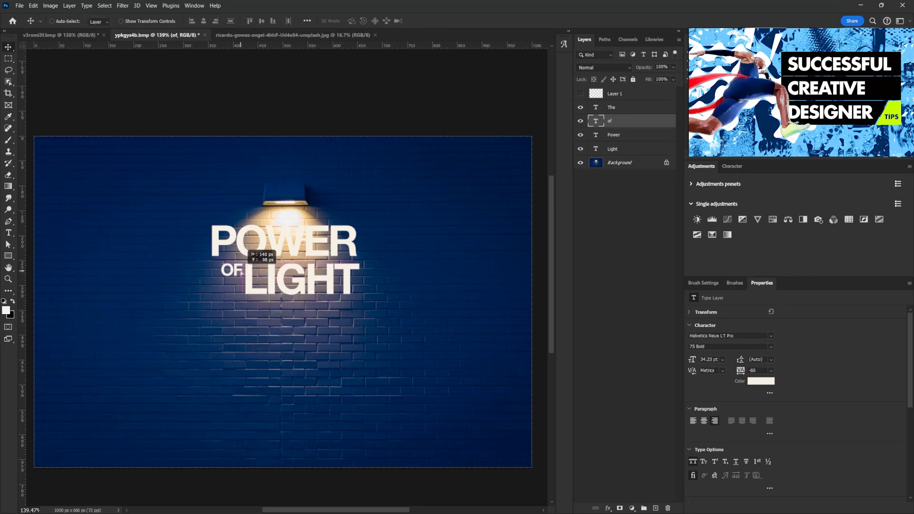
key(Return)
Step: Try to scale "Power" to about 80.22 pt to match the line below, and undo the change
right_click(286, 250)
click(309, 255)
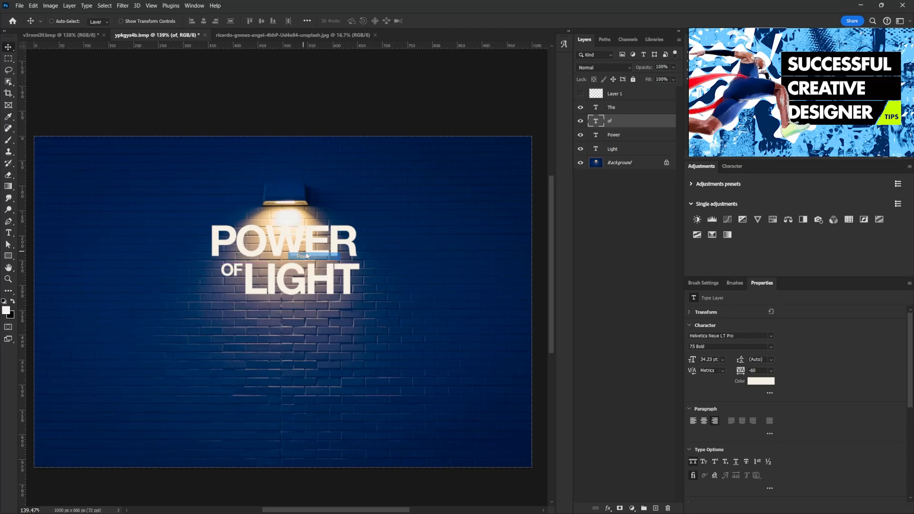
key(ctrl+t)
mouse_move(356, 219)
mouse_down()
mouse_move(294, 251)
mouse_move(361, 224)
mouse_up()
key(Return)
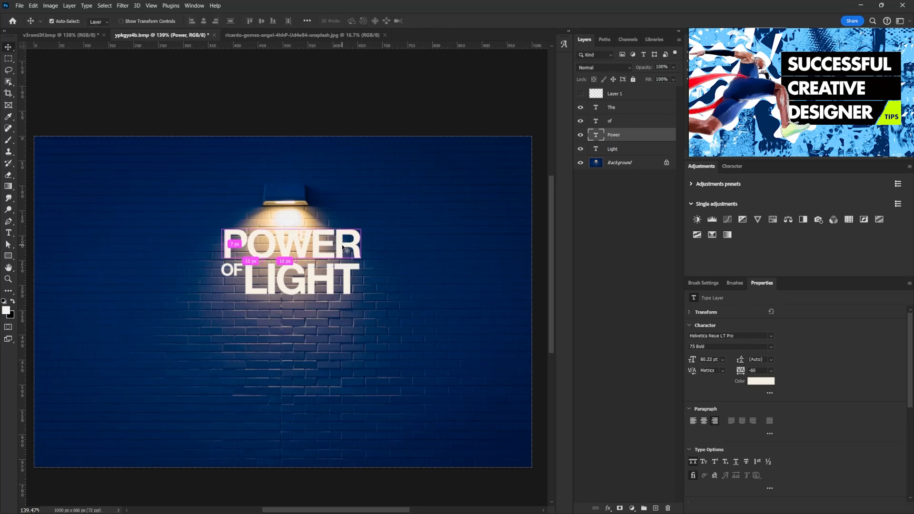
key(ctrl+z)
key(ctrl+z)
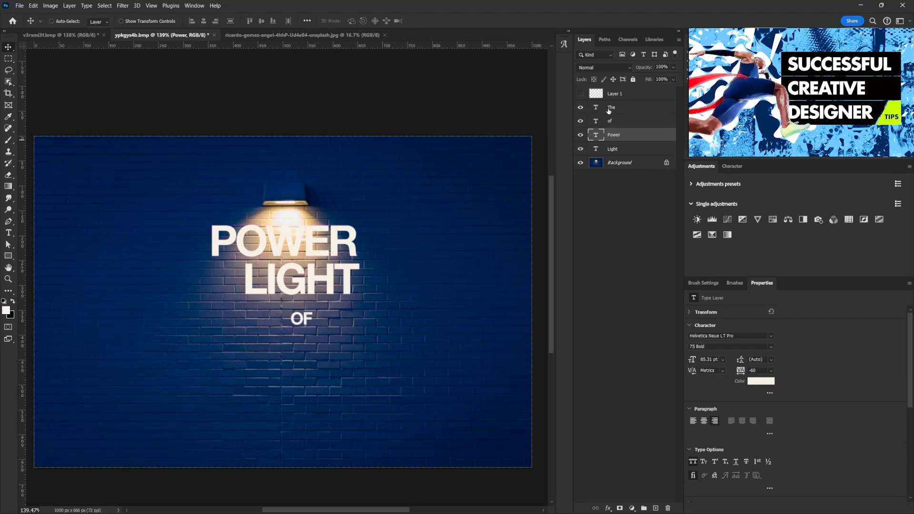
Step: Scale "Power" to about 32.78 pt just above "Light" and extend its wording to "Power of"
key(ctrl+t)
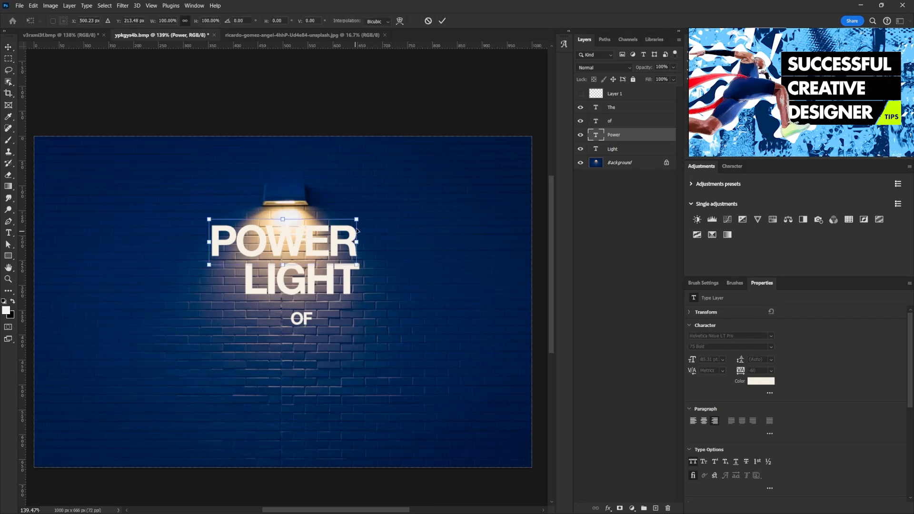
drag(356, 219, 280, 254)
key(Return)
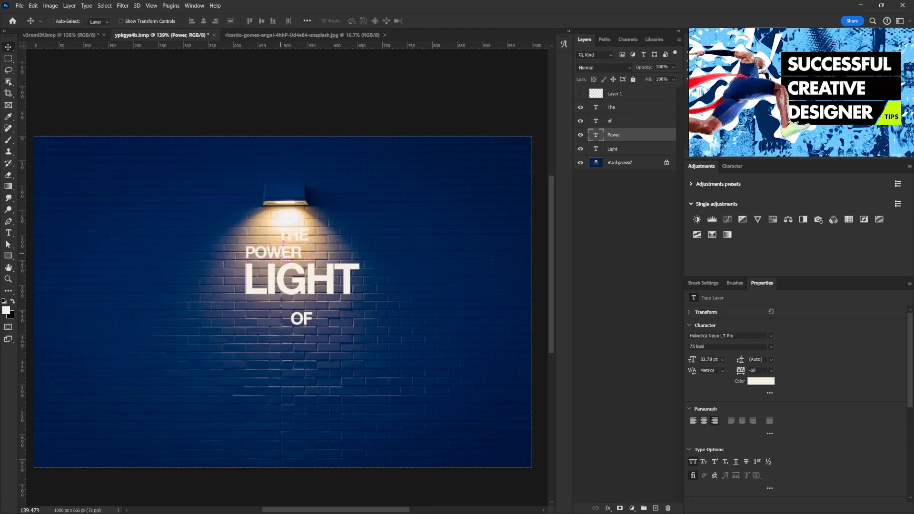
double_click(293, 252)
click(300, 248)
text(OF)
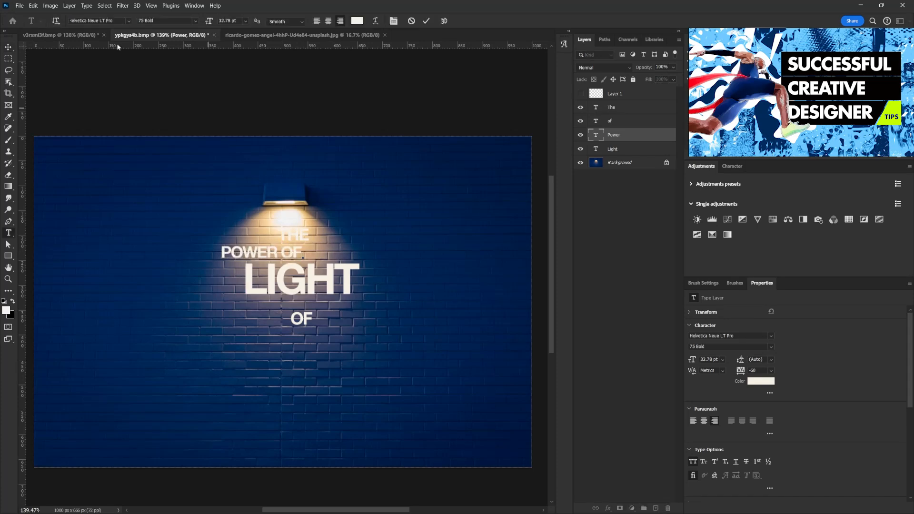
Step: Move "Power of" over "Light" and enlarge it to about 45.12 pt to match the width of "Light"
click(11, 47)
drag(275, 262, 307, 262)
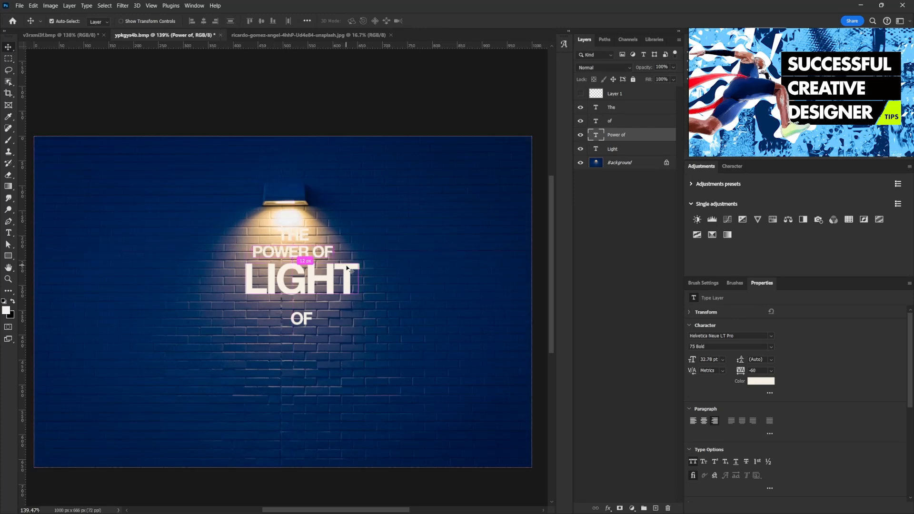
key(ctrl+t)
drag(349, 241, 358, 236)
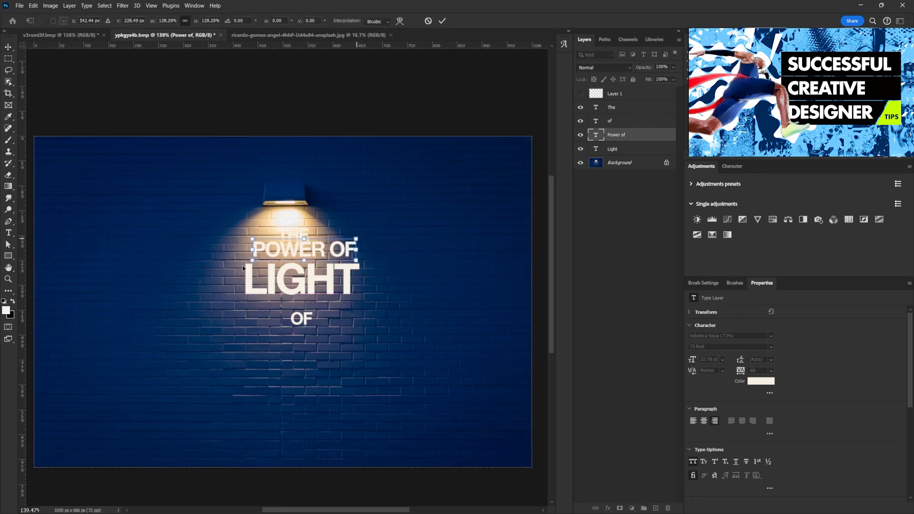
drag(250, 237, 243, 233)
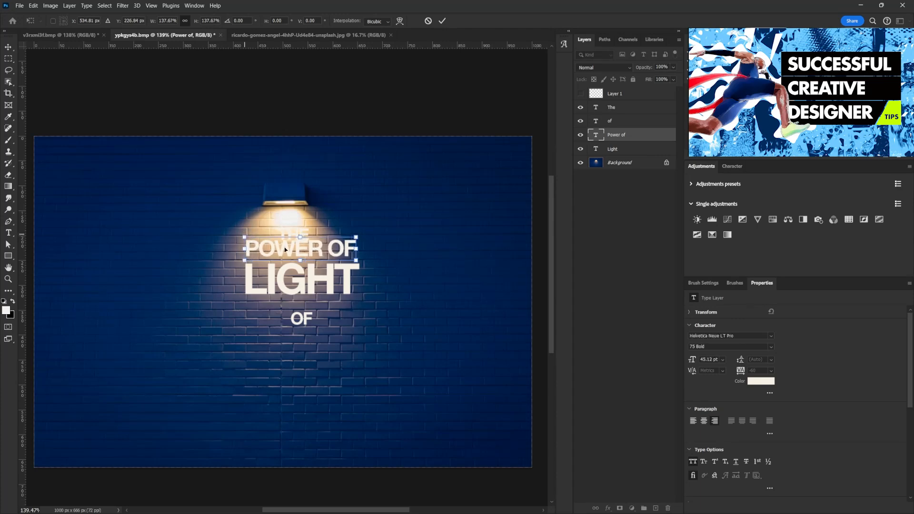
key(Return)
Step: Scale the "The" text to 22 pt and place it just above "Power of"
click(613, 107)
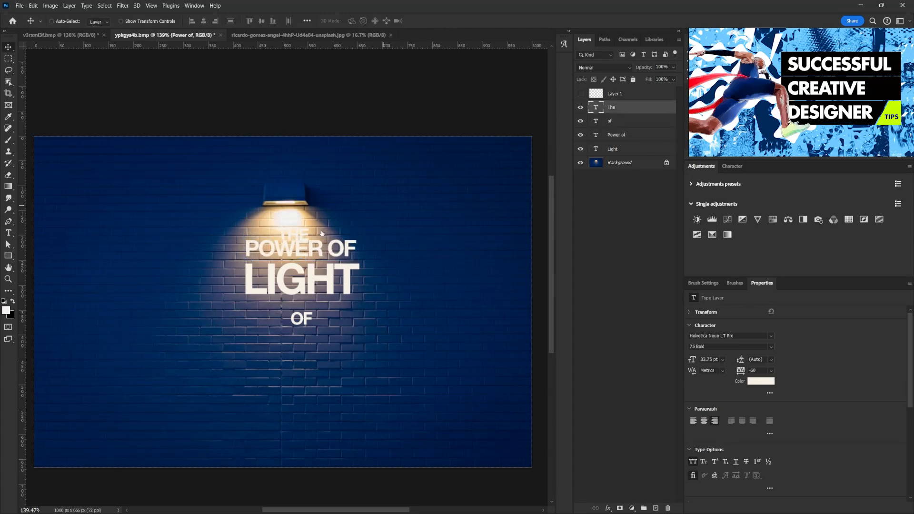
drag(307, 234, 302, 229)
key(ctrl+t)
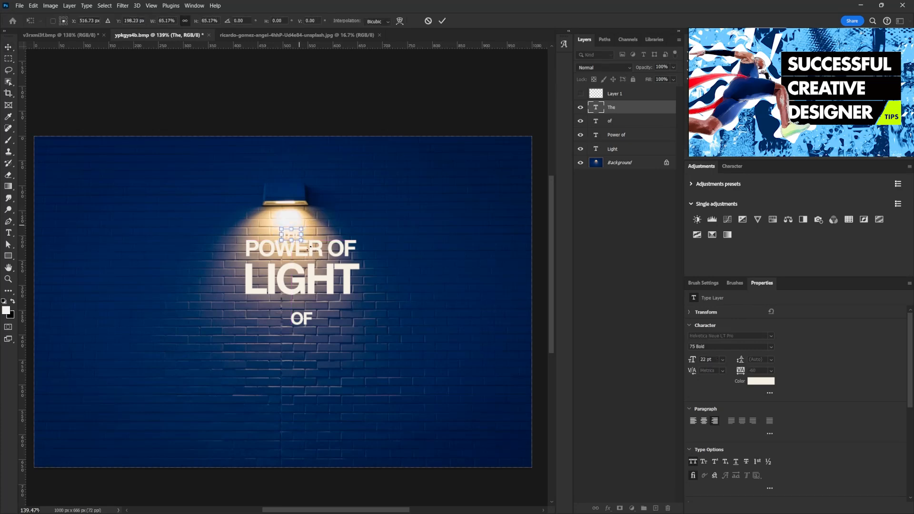
key(Return)
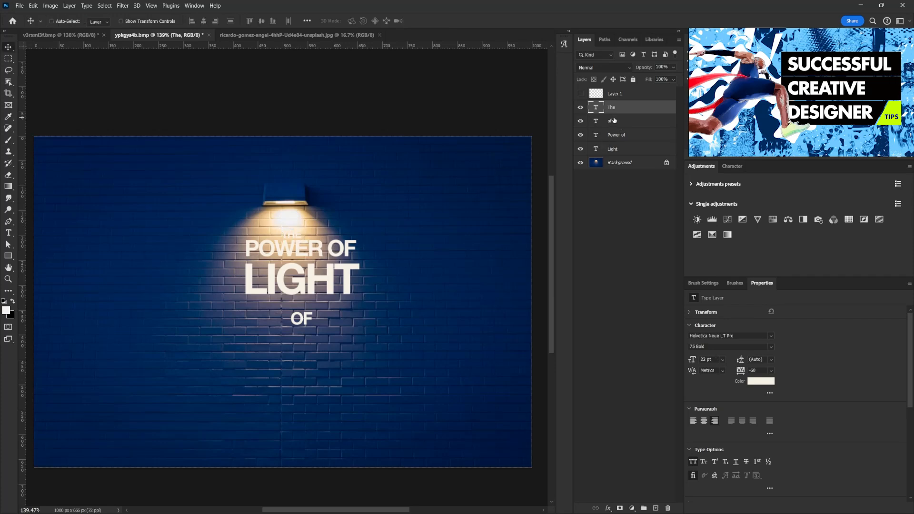
Step: Delete the separate "of" text layer below "Light"
click(614, 121)
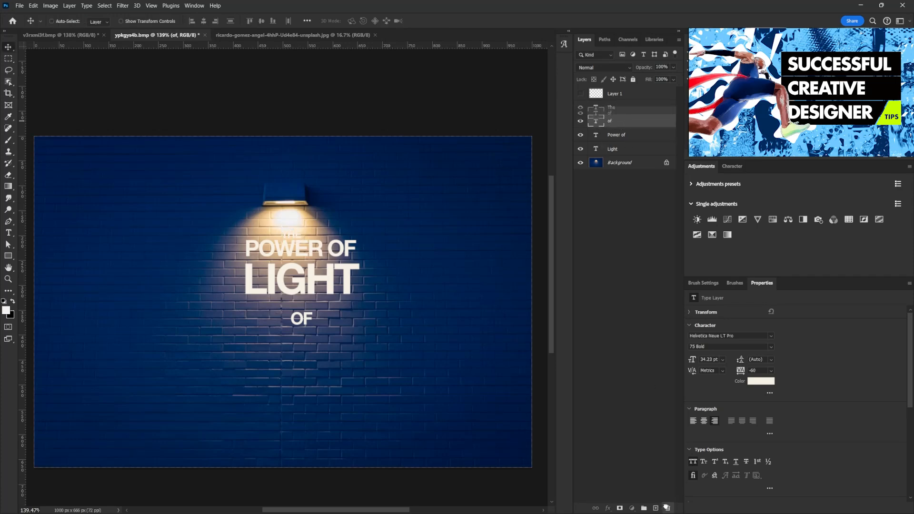
key(Delete)
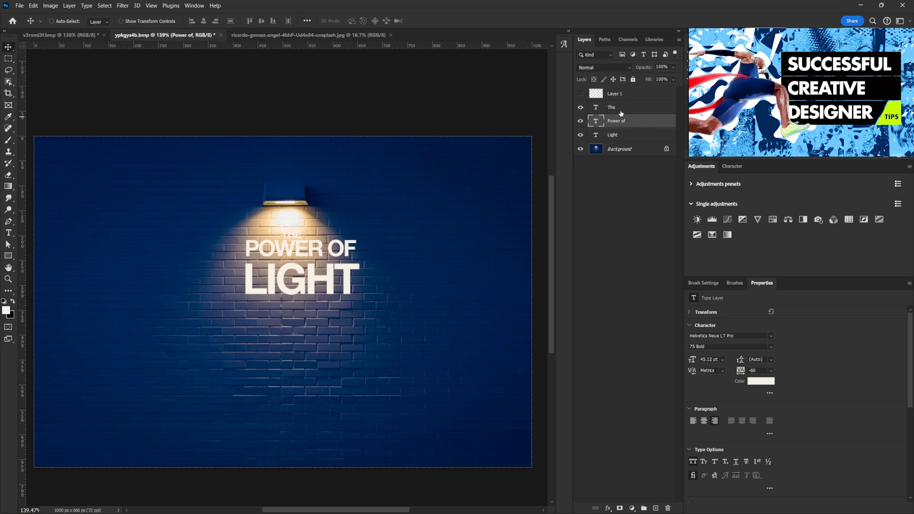
Step: Align the "The", "Power of" and "Light" text layers on their horizontal centres
click(618, 107)
key(alt+bracketleft)
key(alt+bracketleft)
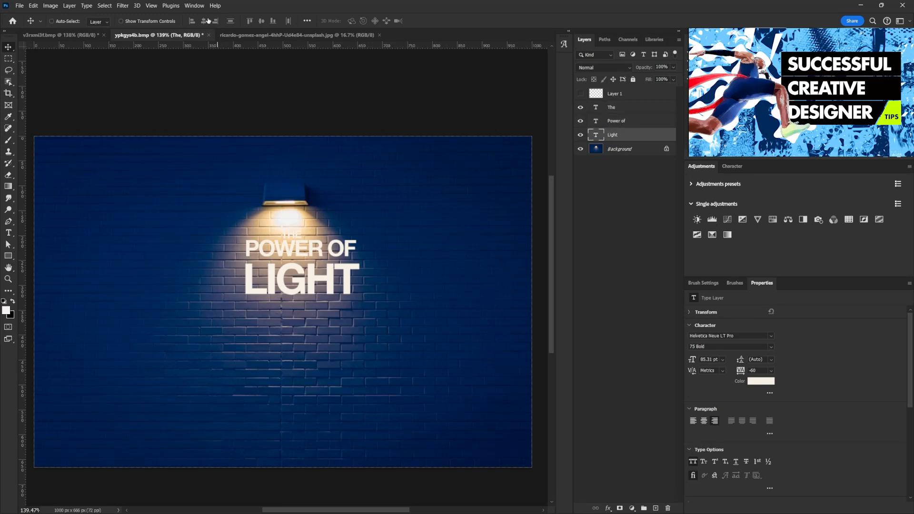
shift+click(622, 113)
click(203, 22)
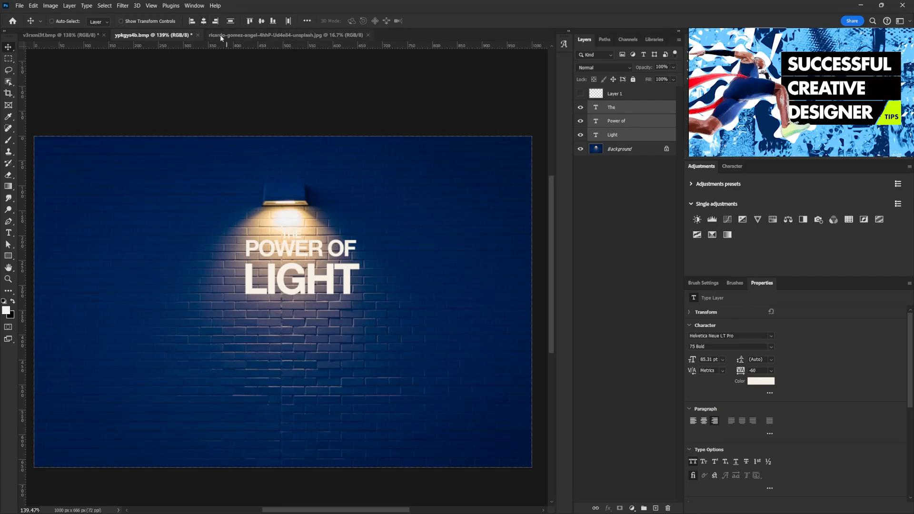
Step: Scale the three text layers together to about 103% and centre them slightly lower in the light below the lamp
mouse_move(340, 257)
mouse_down()
mouse_move(297, 253)
mouse_move(335, 265)
mouse_move(334, 258)
mouse_up()
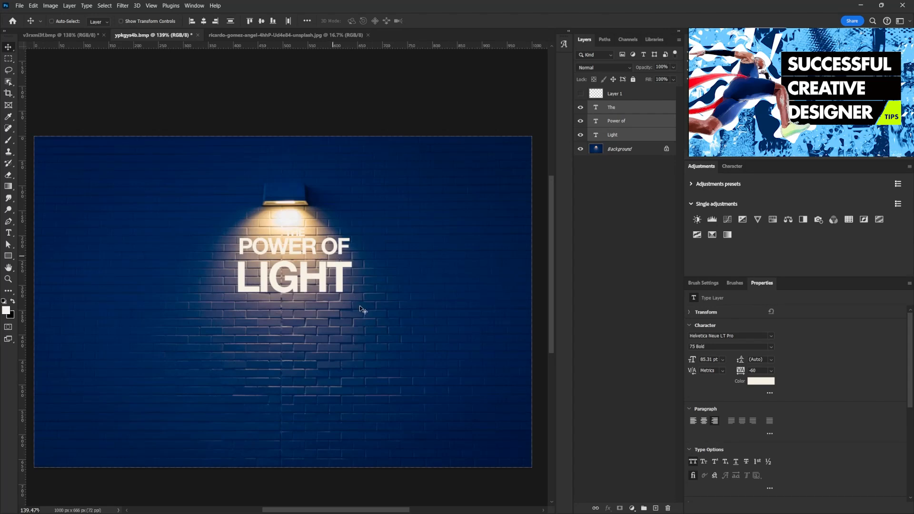
key(ctrl+t)
drag(348, 226, 355, 225)
drag(326, 267, 319, 270)
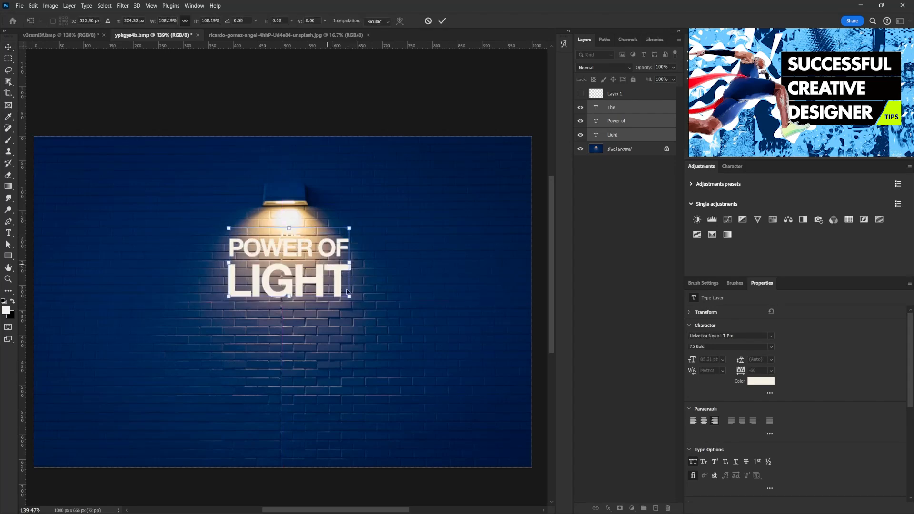
drag(348, 298, 346, 295)
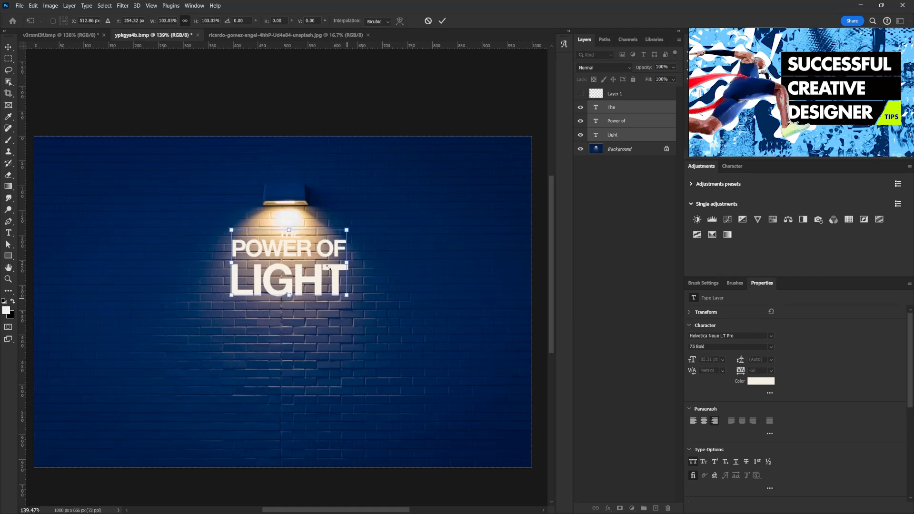
key(Return)
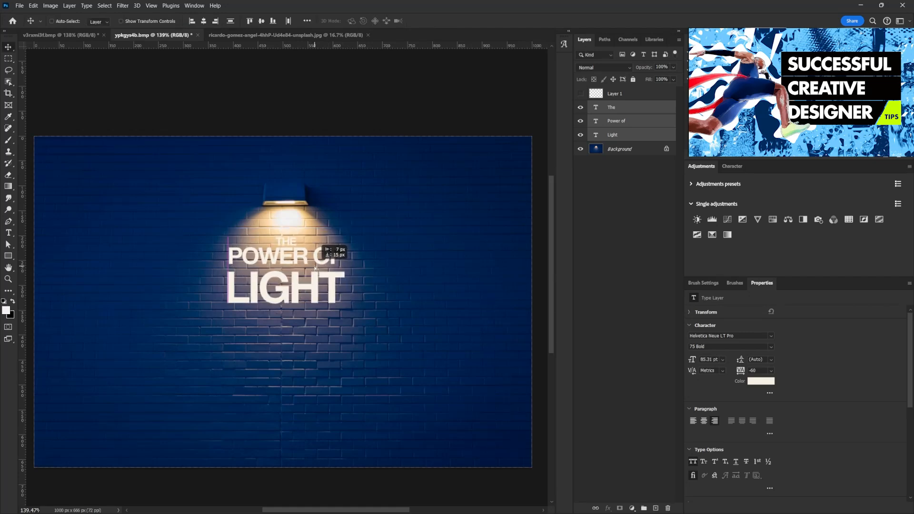
scroll(313, 225, up, 5)
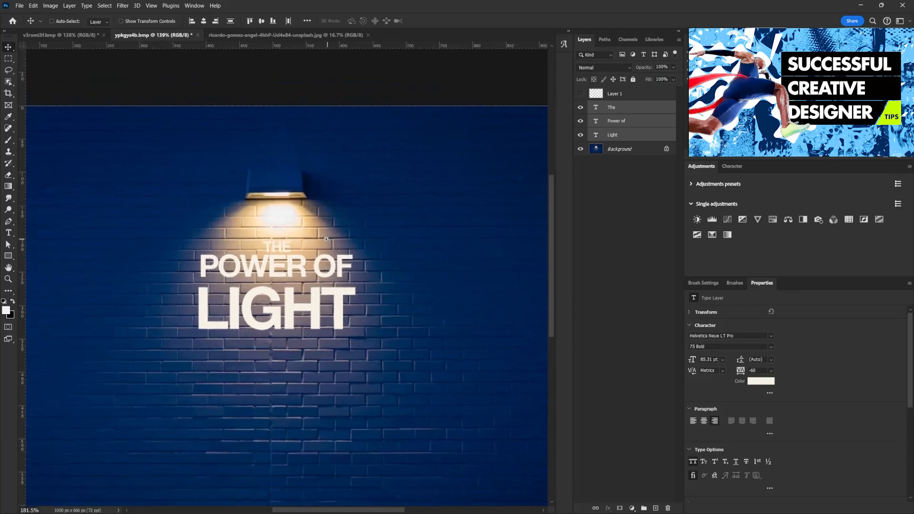
scroll(316, 233, up, 1)
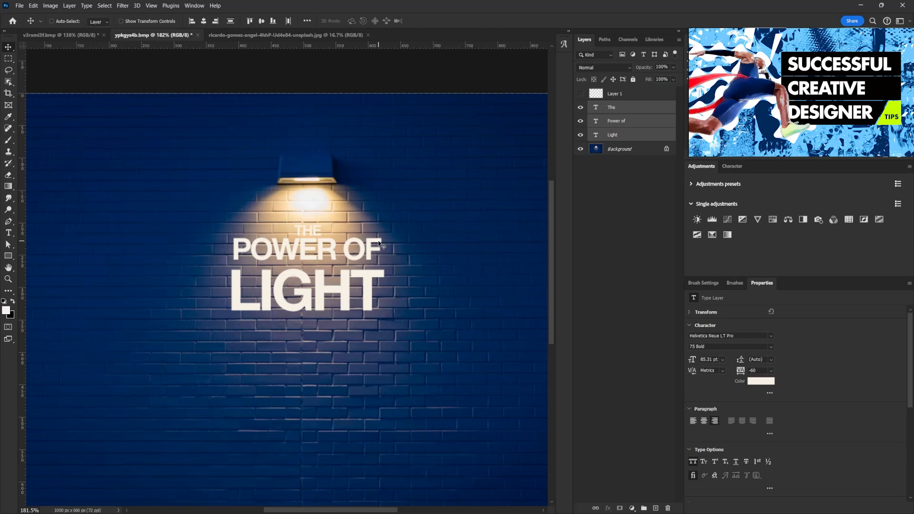
Step: Add a Curves adjustment above the Background, pull the midtones down to darken the wall, and set an upper point at input 162, output 143
click(597, 149)
key(ctrl)
drag(353, 248, 319, 271)
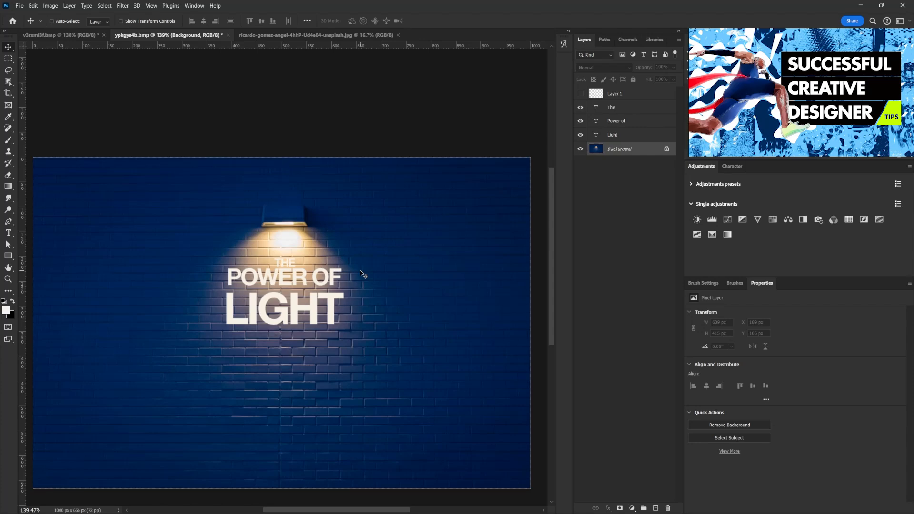
scroll(362, 274, down, 1)
click(726, 220)
drag(800, 403, 795, 418)
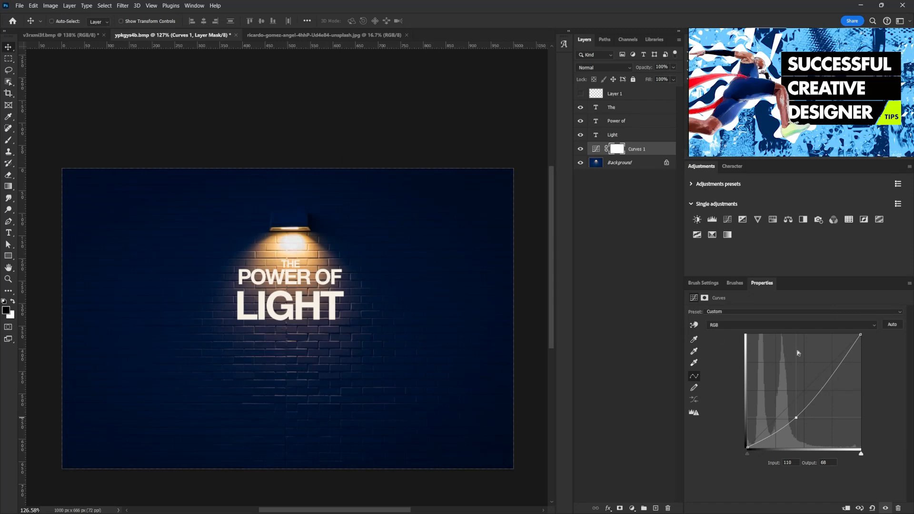
drag(794, 419, 795, 421)
drag(824, 390, 819, 383)
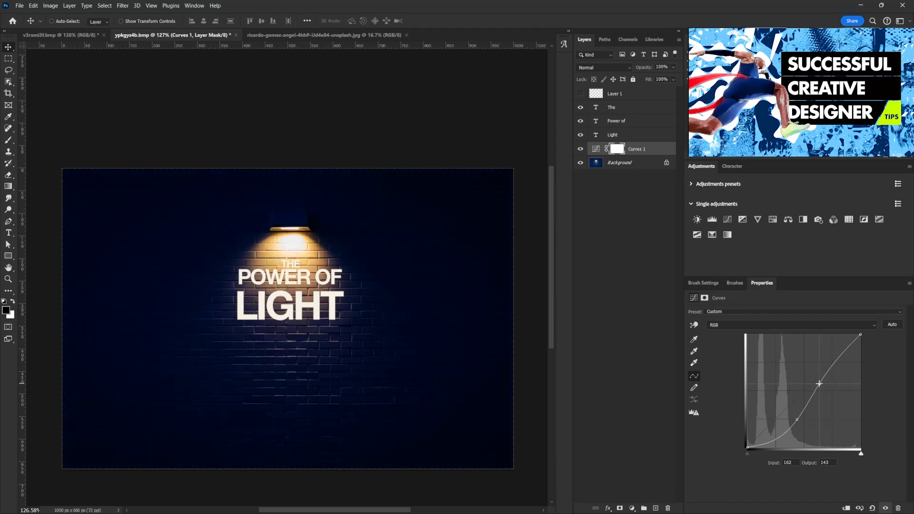
Step: Switch to the Brush tool and set its size to 300 px for working on the Curves mask
key(b)
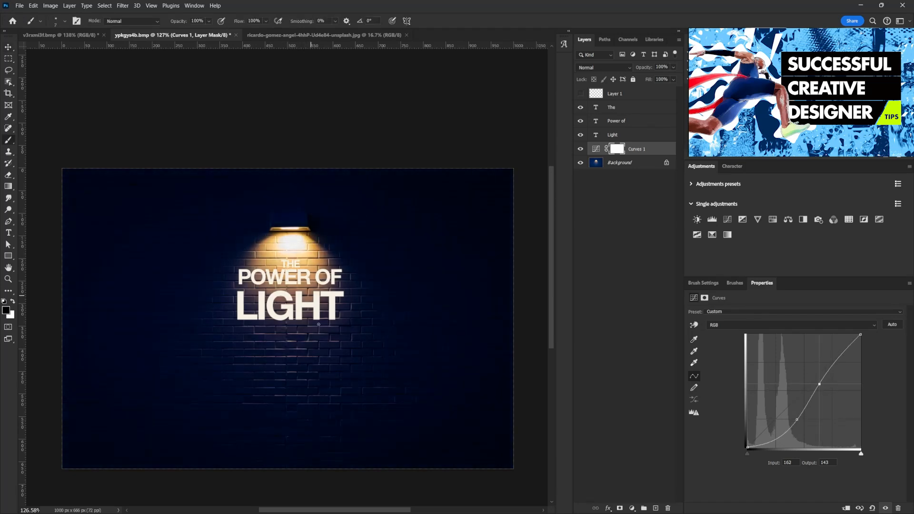
key(bracketright)
key(bracketright)
key(bracketright)
key(bracketright)
key(bracketright)
key(bracketright)
key(bracketright)
key(bracketright)
key(bracketright)
key(bracketright)
key(bracketright)
key(bracketright)
key(bracketright)
key(bracketright)
key(bracketright)
key(bracketright)
key(bracketright)
key(bracketright)
key(bracketright)
key(bracketright)
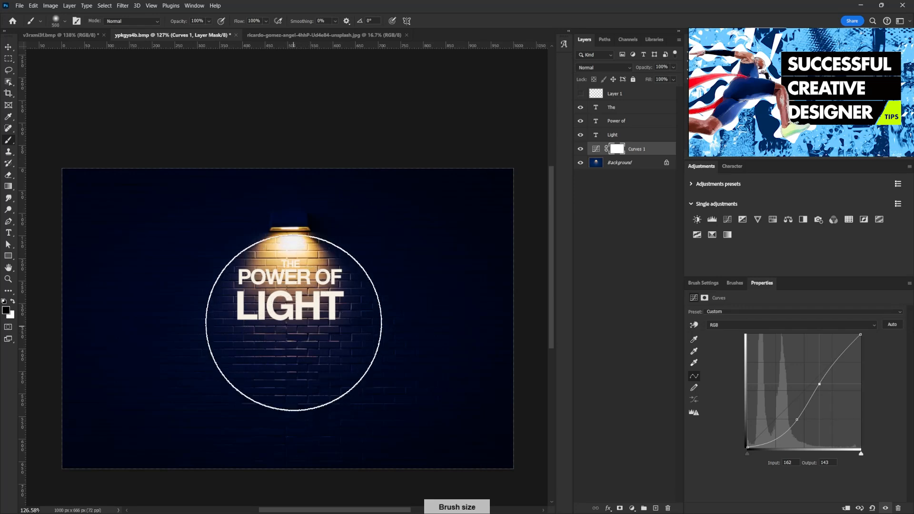
key(bracketleft)
key(bracketleft)
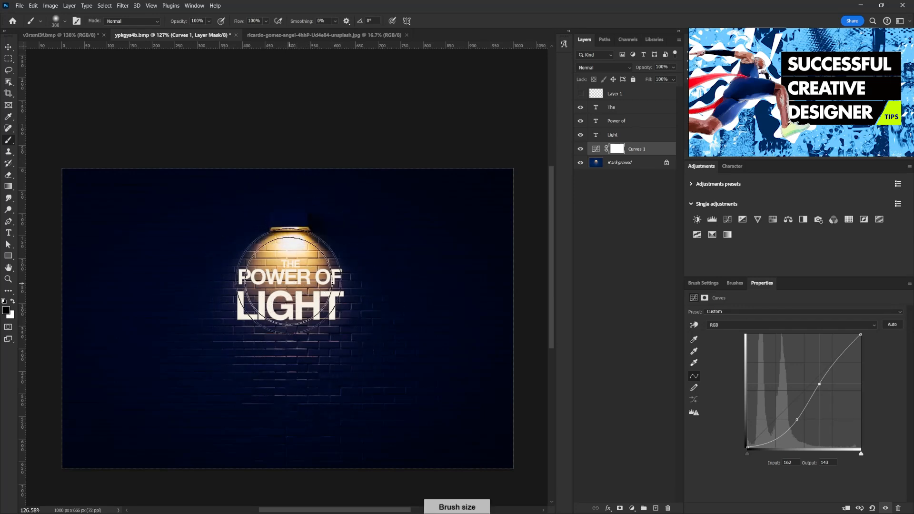
Step: Draw a Polygonal Lasso selection of the light cone, from the lamp's lower edge widening to beyond the bottom of the image
click(9, 70)
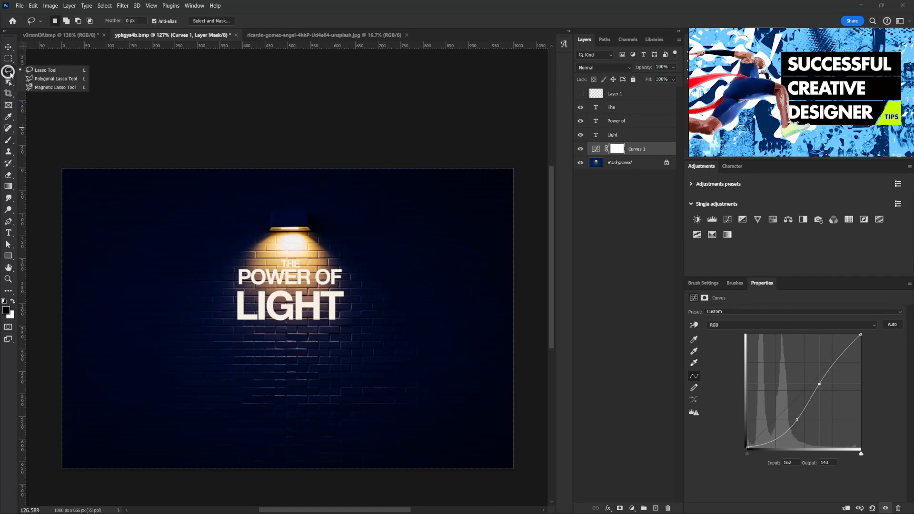
click(62, 81)
click(269, 231)
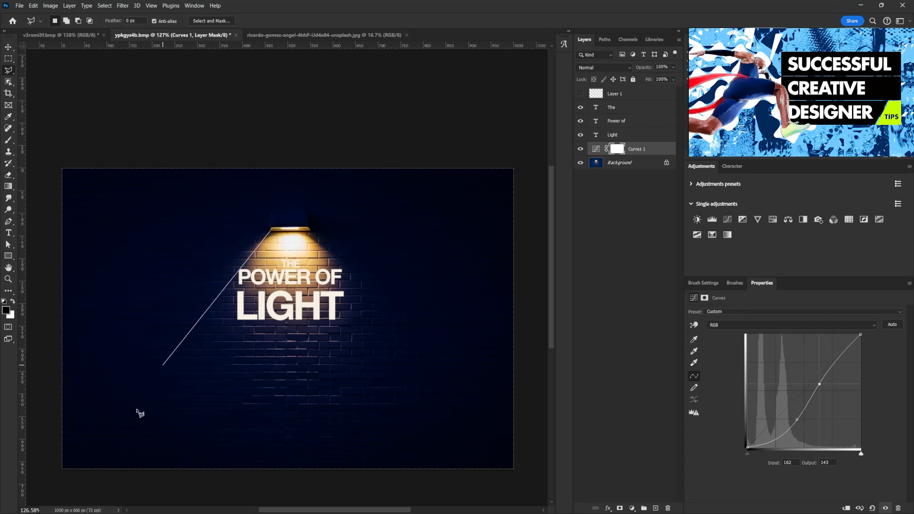
click(104, 488)
click(448, 485)
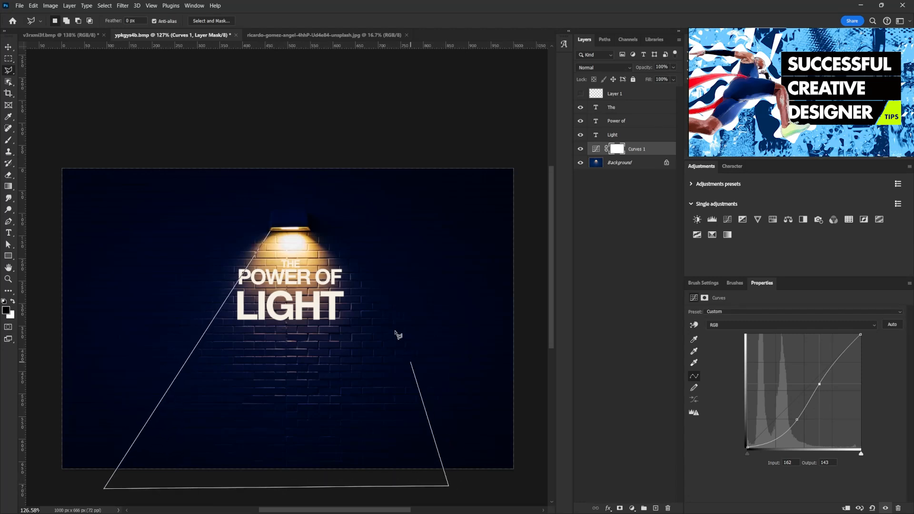
click(485, 492)
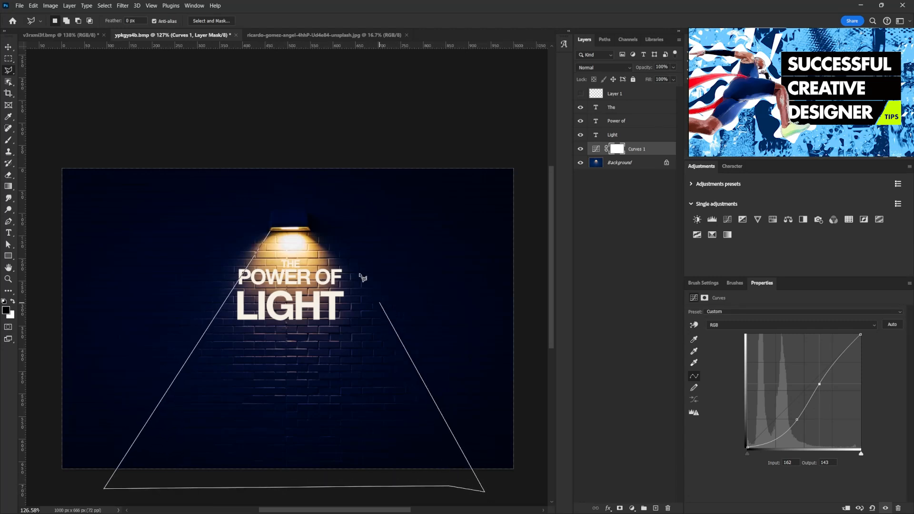
click(311, 231)
click(271, 232)
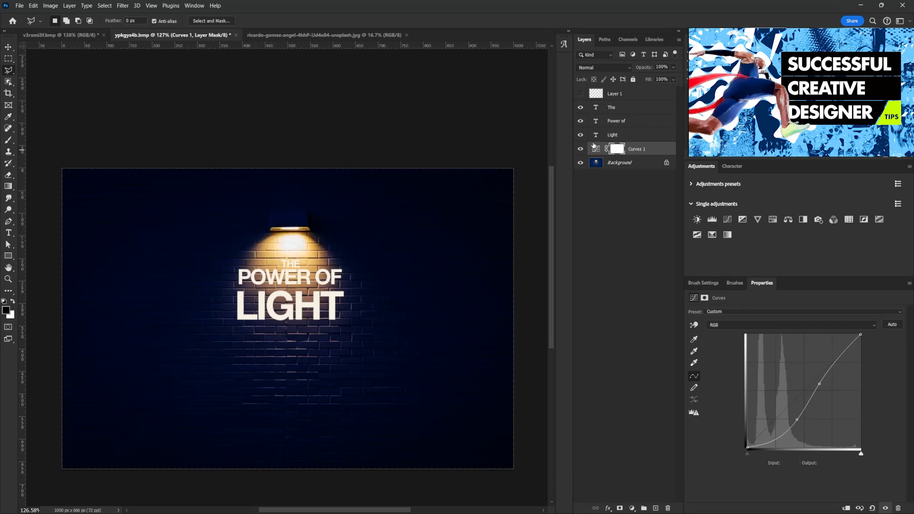
Step: Fill the cone selection with black on the Curves mask, deselect, and feather the mask to 27.6 px
click(616, 150)
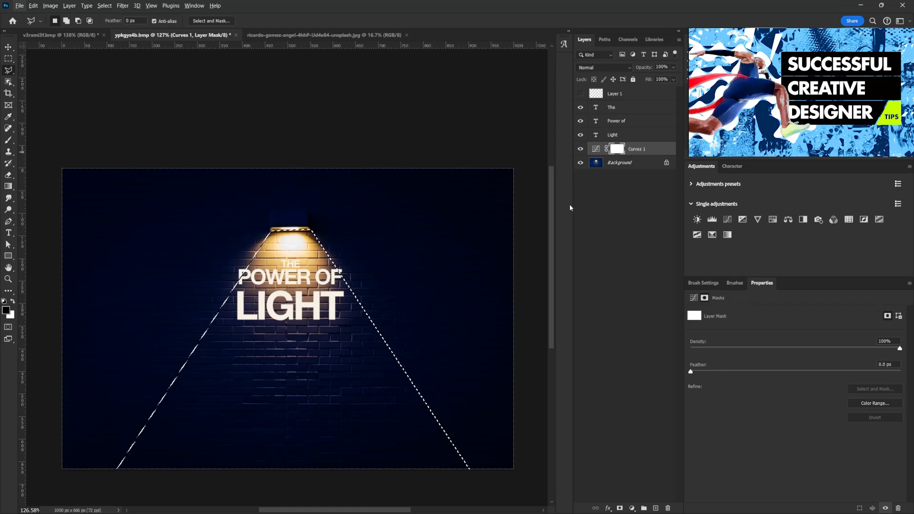
key(alt+BackSpace)
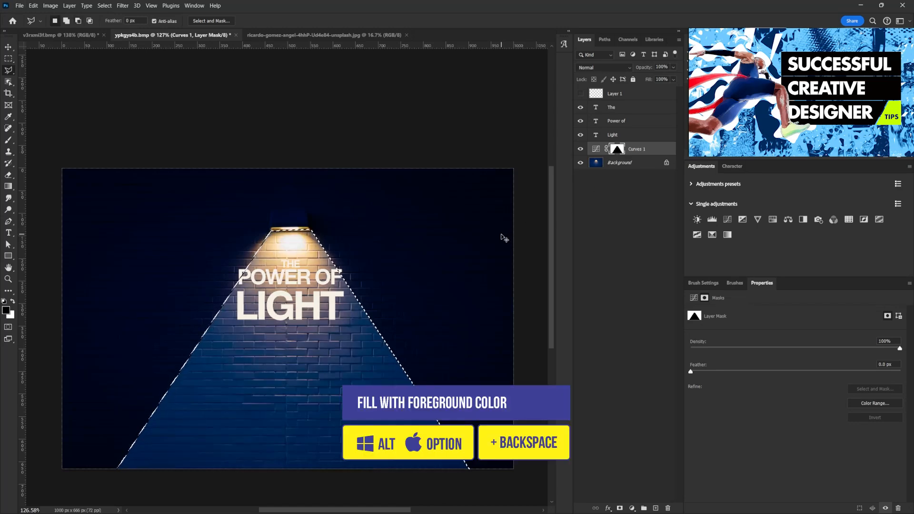
key(ctrl+d)
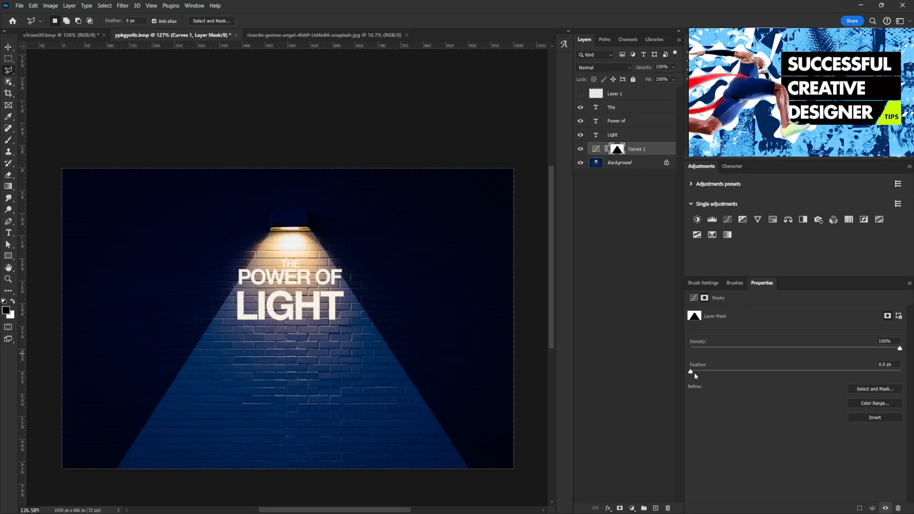
drag(691, 375, 742, 374)
drag(748, 373, 788, 373)
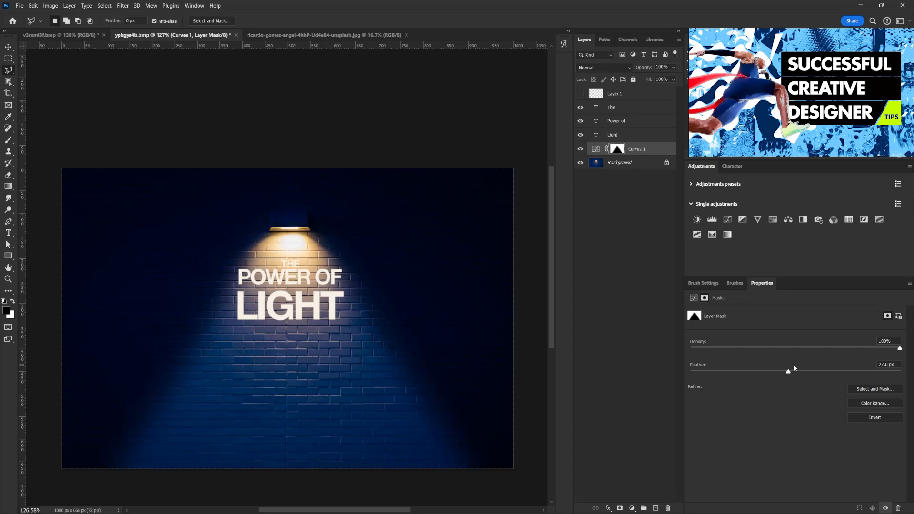
Step: Paint white on the Curves mask along the lower outer edges of the cone to darken and narrow the beam
key(b)
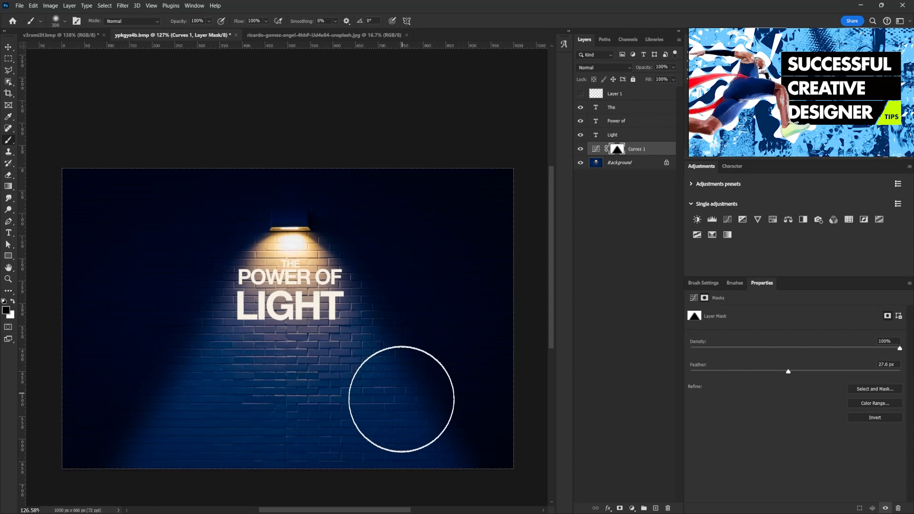
click(13, 301)
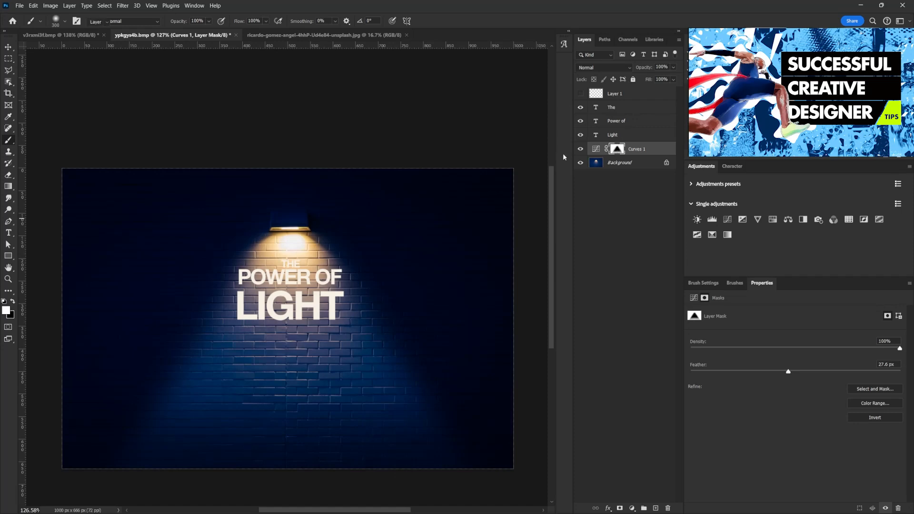
key(v)
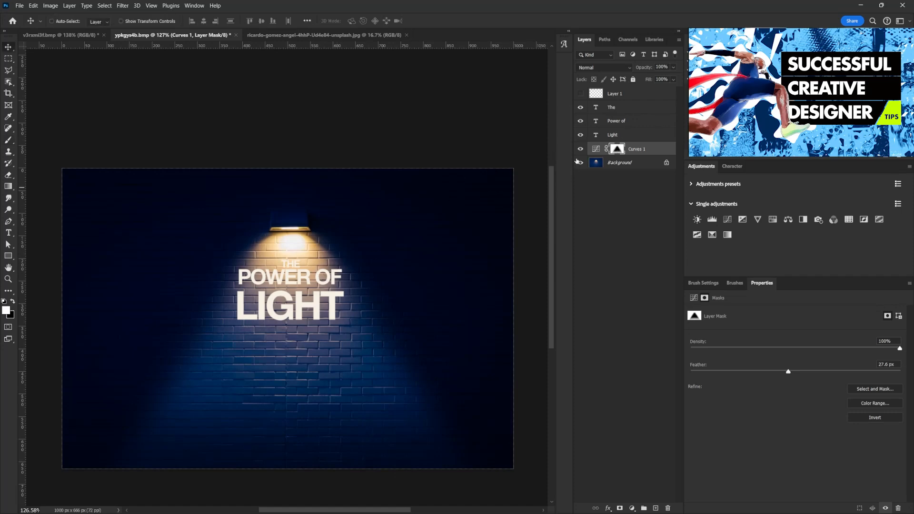
Step: Add a second, brightening Curves adjustment with a point at input 75, output 216, and invert its mask to black
click(727, 220)
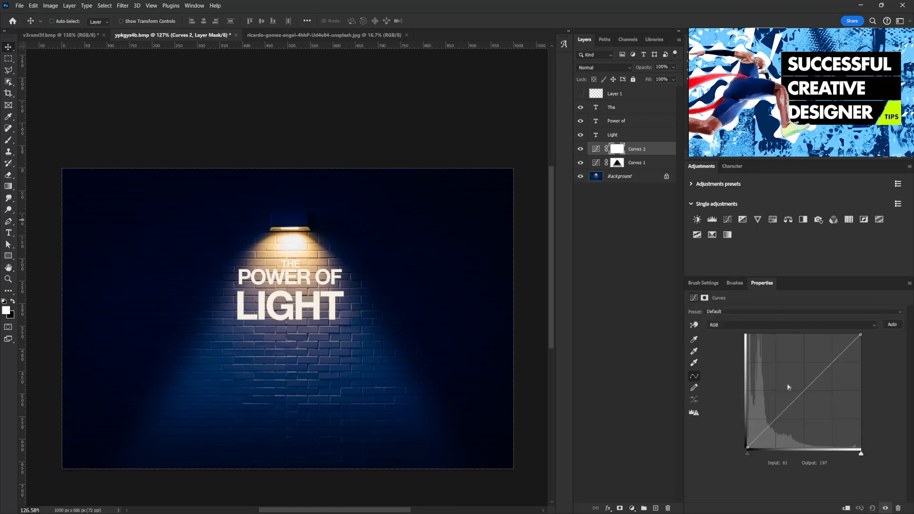
drag(797, 390, 781, 351)
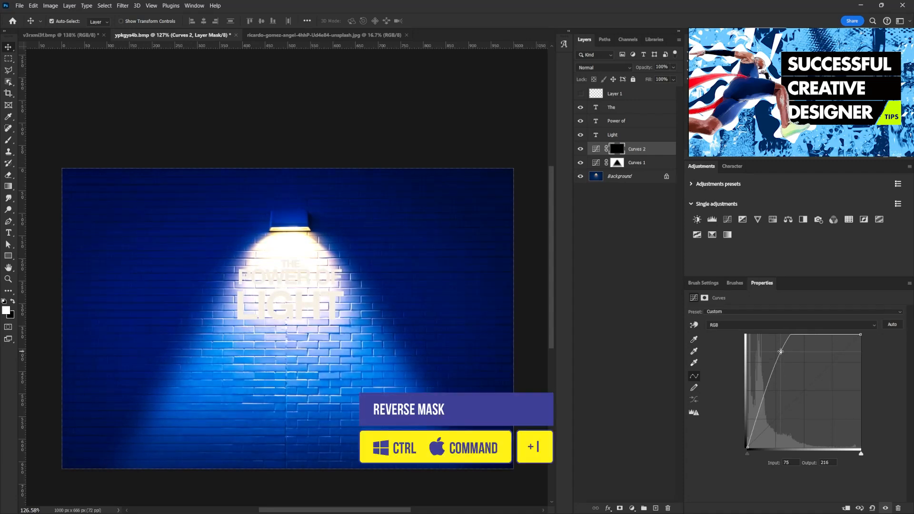
key(ctrl+i)
Step: Hide the "The", "Power of" and "Light" text layers and set the brush size to 200 px
key(b)
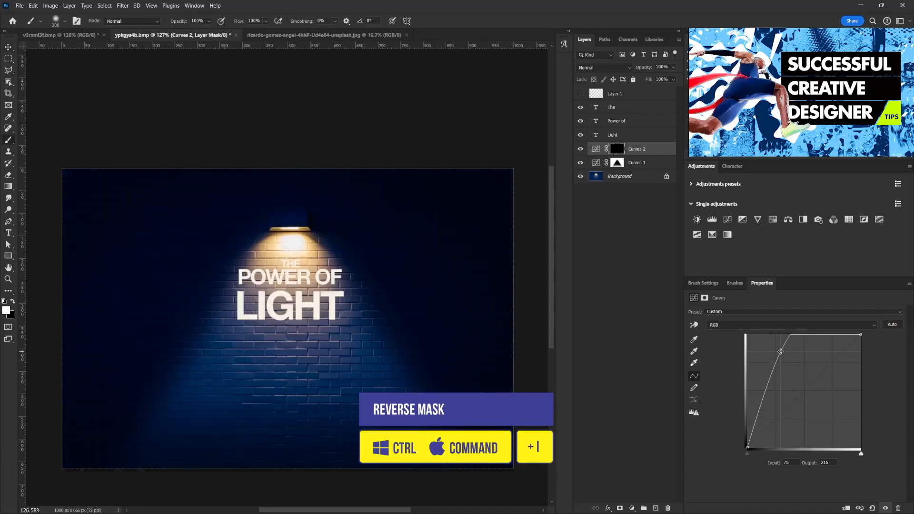
drag(580, 107, 578, 140)
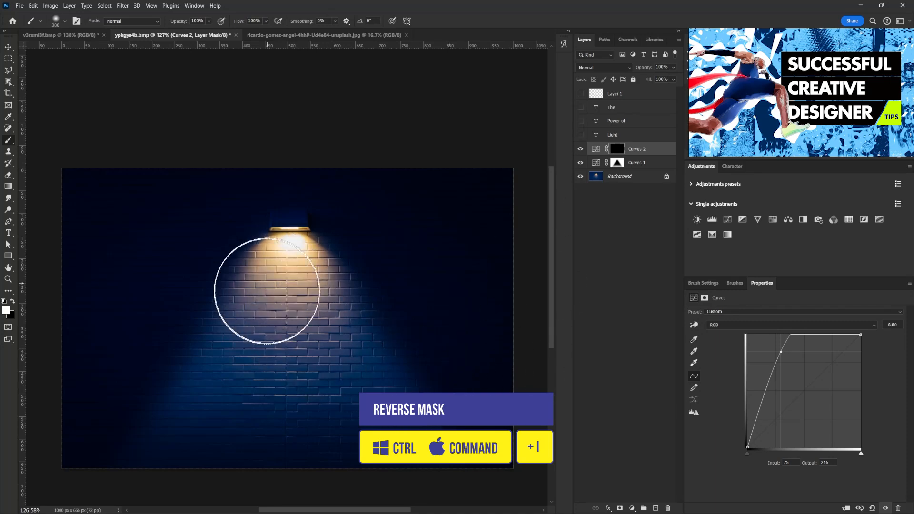
key(bracketleft)
key(bracketleft)
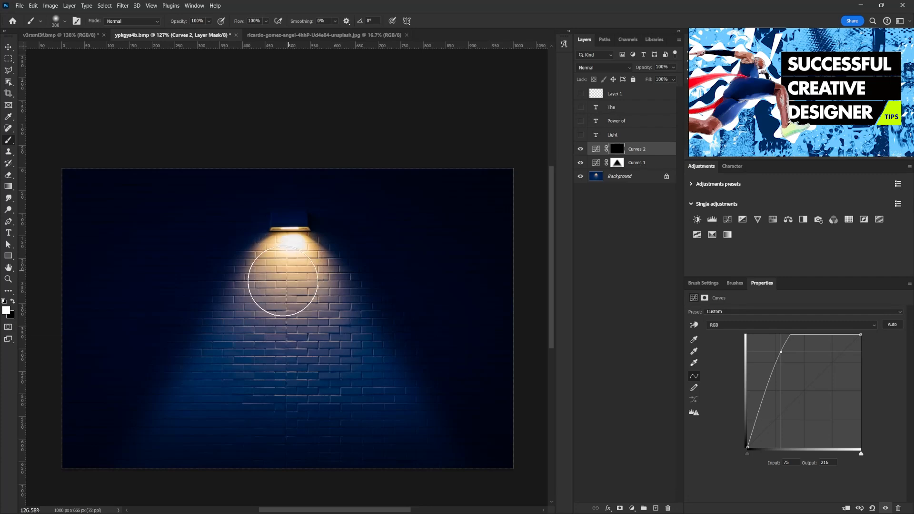
Step: Paint white on the Curves 2 mask through the middle of the light cone to brighten the beam, finishing with a 150 px brush size
drag(286, 311, 299, 343)
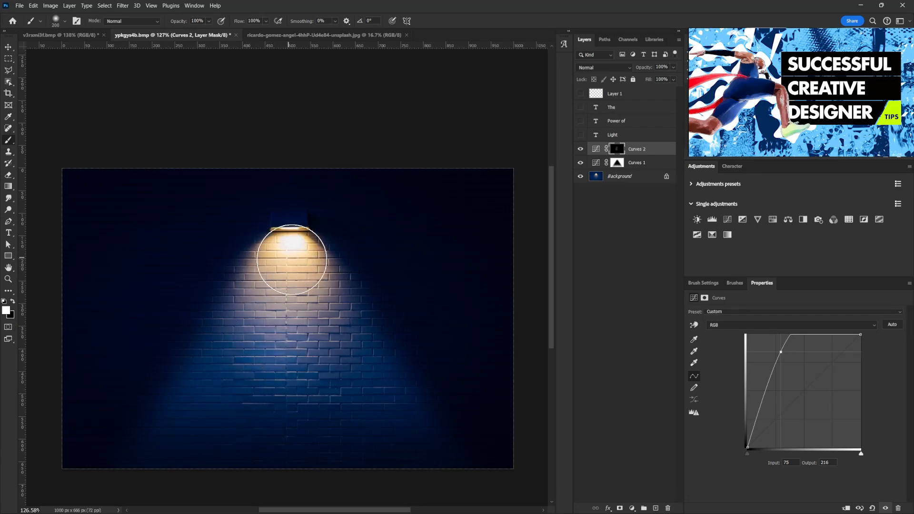
drag(290, 258, 321, 370)
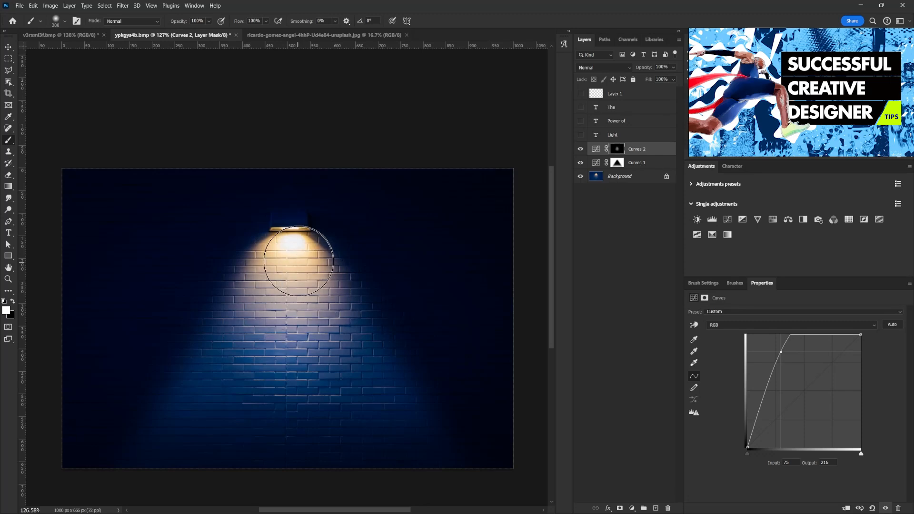
drag(300, 258, 329, 375)
drag(308, 280, 282, 385)
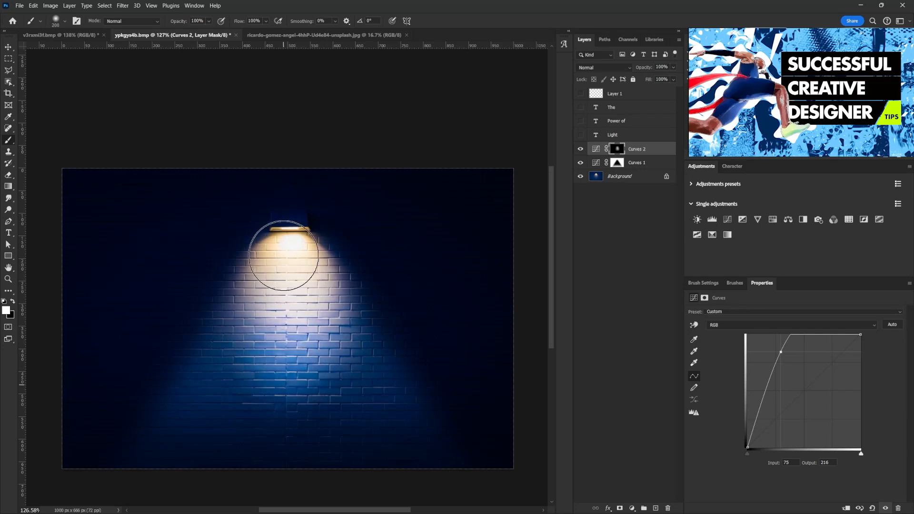
drag(286, 252, 246, 387)
mouse_move(268, 271)
mouse_down()
mouse_move(200, 440)
mouse_move(289, 343)
mouse_up()
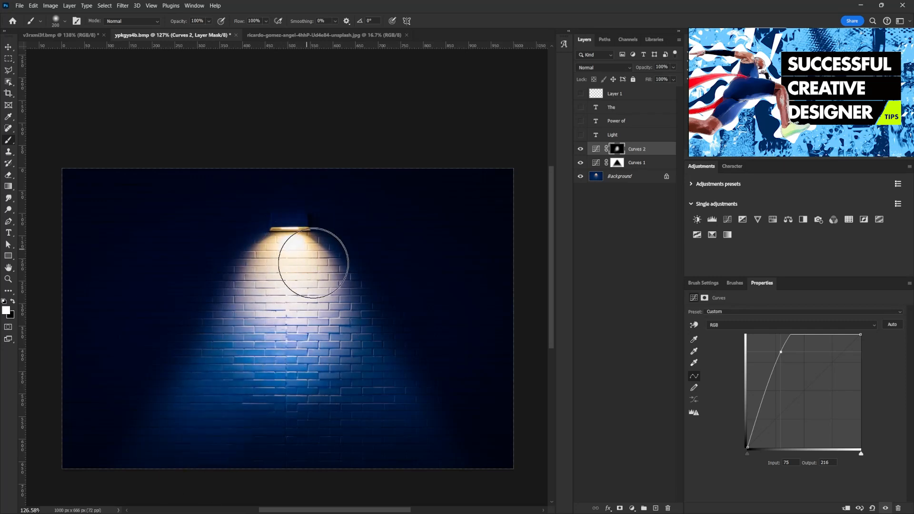
key(bracketleft)
key(bracketleft)
key(bracketleft)
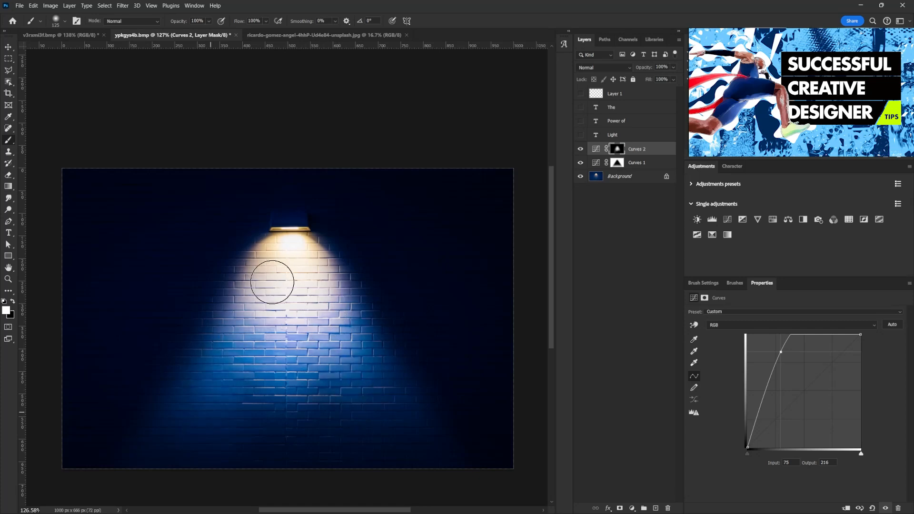
key(bracketright)
Step: Split the Underlying Layer dark Blend If slider of Curves 2 to 1 / 153, and compare the image with the adjustment hidden and shown
double_click(666, 149)
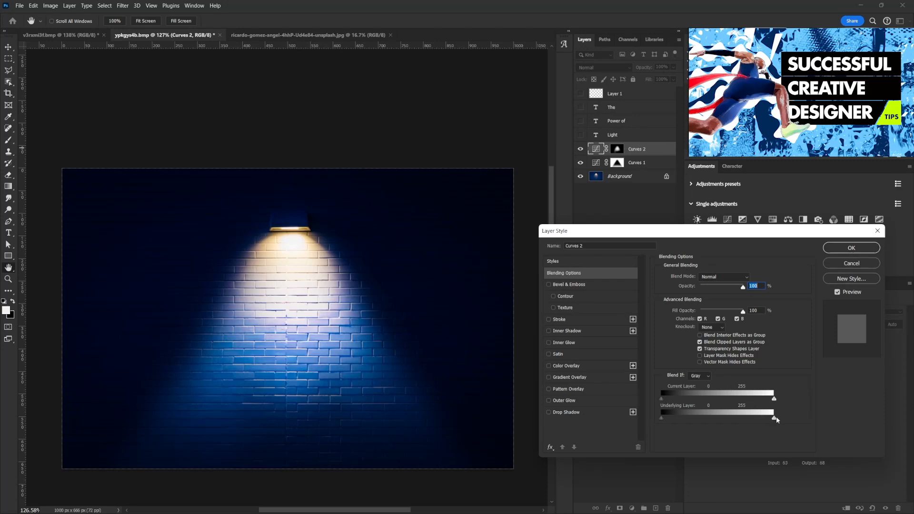
drag(773, 418, 816, 403)
mouse_move(661, 419)
mouse_down()
mouse_move(720, 420)
mouse_move(665, 421)
mouse_up()
key(alt)
drag(725, 421, 731, 422)
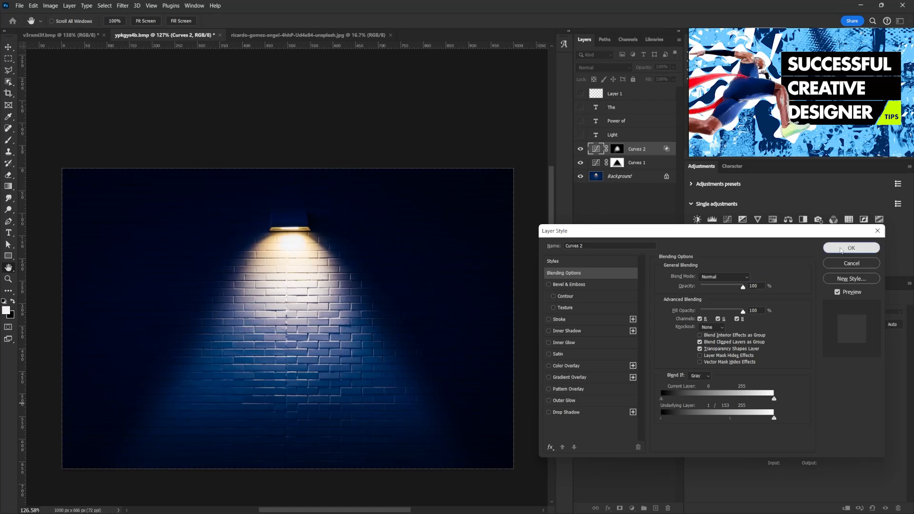
click(840, 248)
click(580, 149)
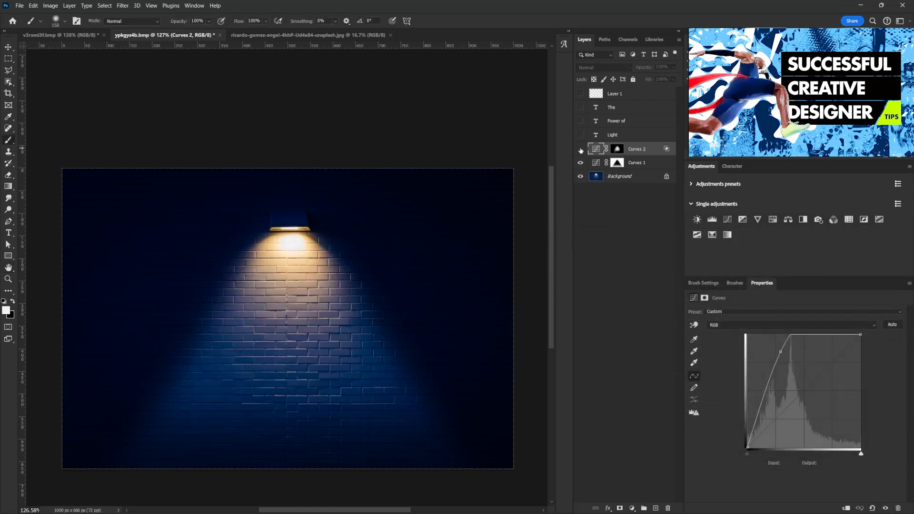
click(580, 149)
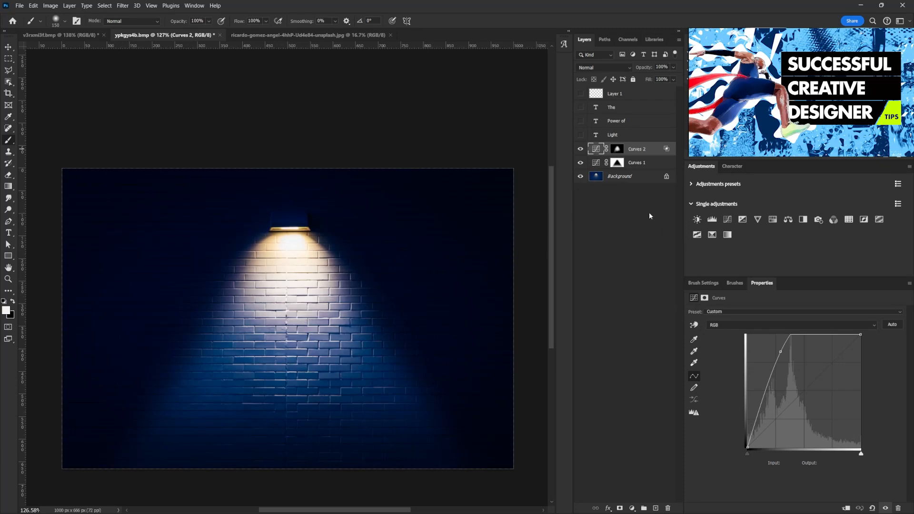
Step: Warm the Curves 2 light by raising the Red curve to input 118, output 167 and lowering the Blue curve to input 185, output 124
click(739, 326)
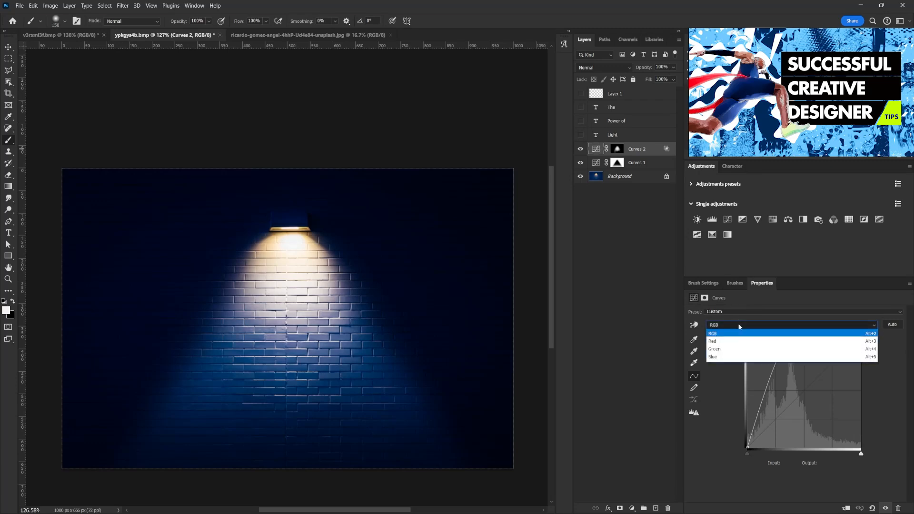
click(716, 341)
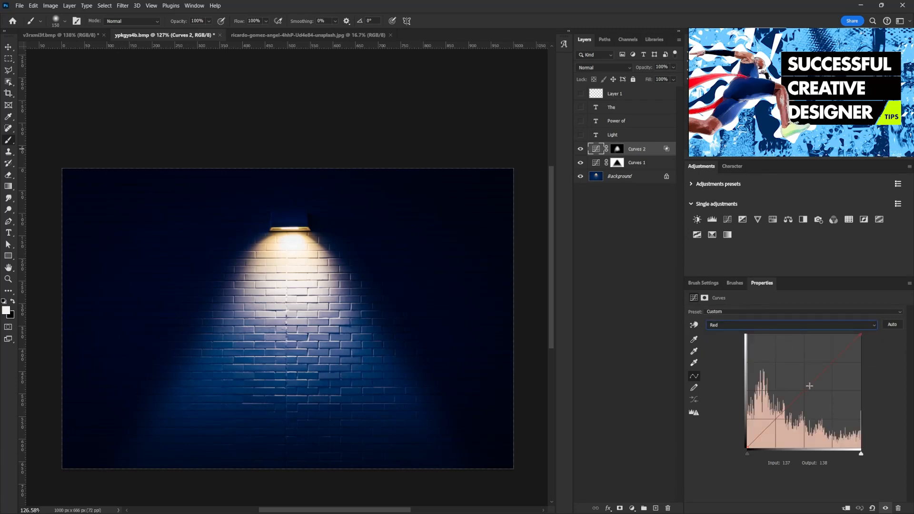
drag(808, 384, 799, 374)
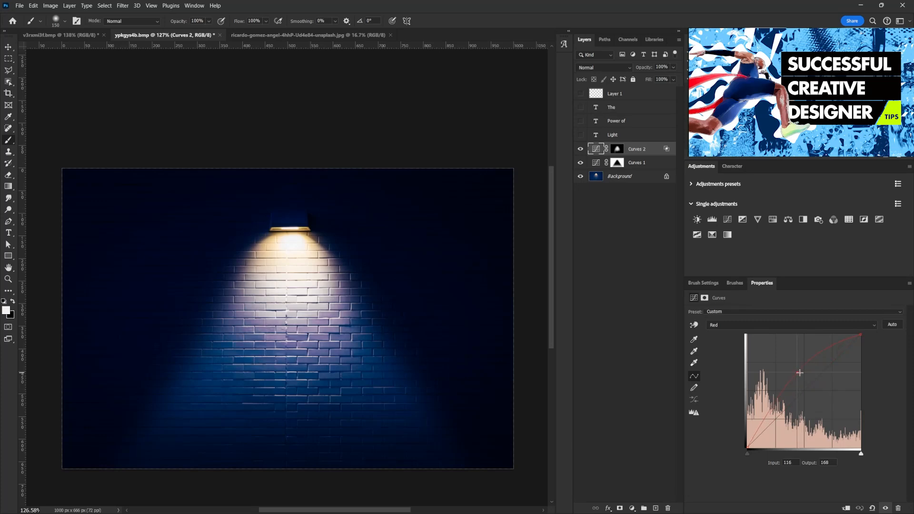
click(755, 326)
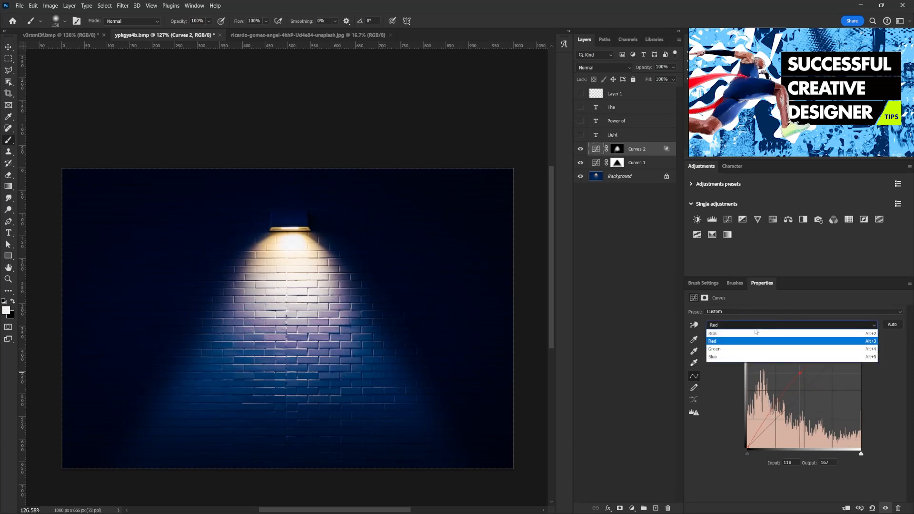
click(739, 357)
drag(817, 375, 829, 392)
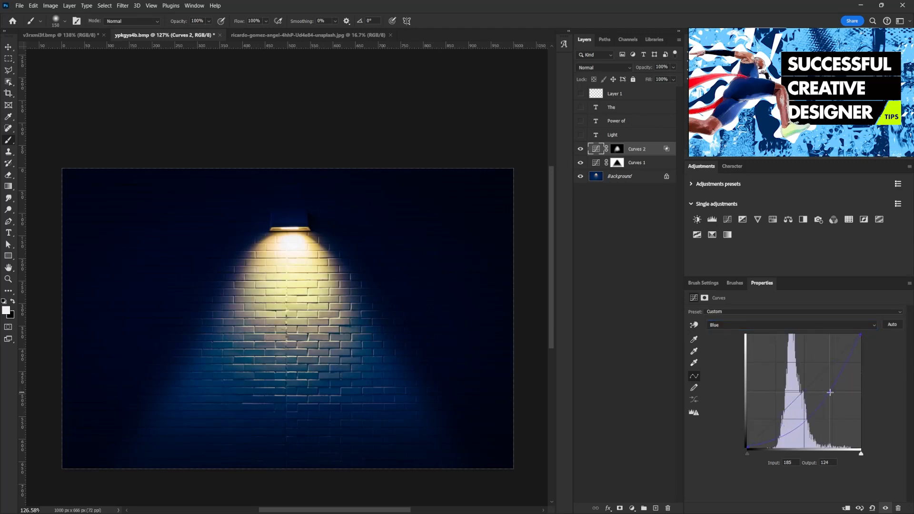
click(760, 328)
click(761, 333)
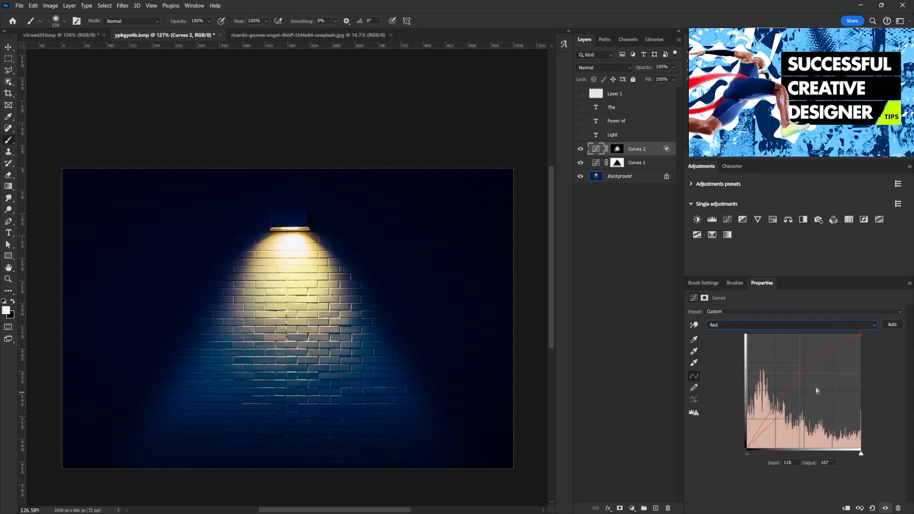
mouse_move(794, 369)
mouse_down()
mouse_move(788, 361)
mouse_move(808, 377)
mouse_up()
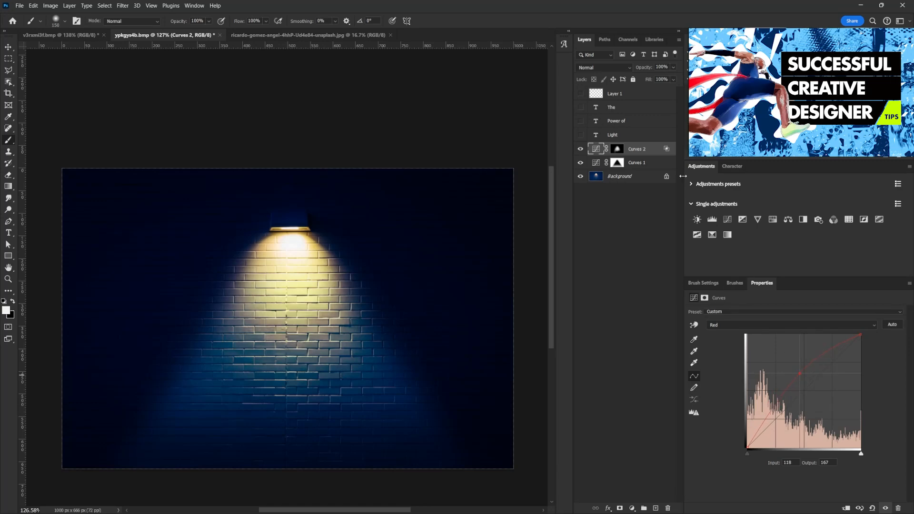
click(639, 149)
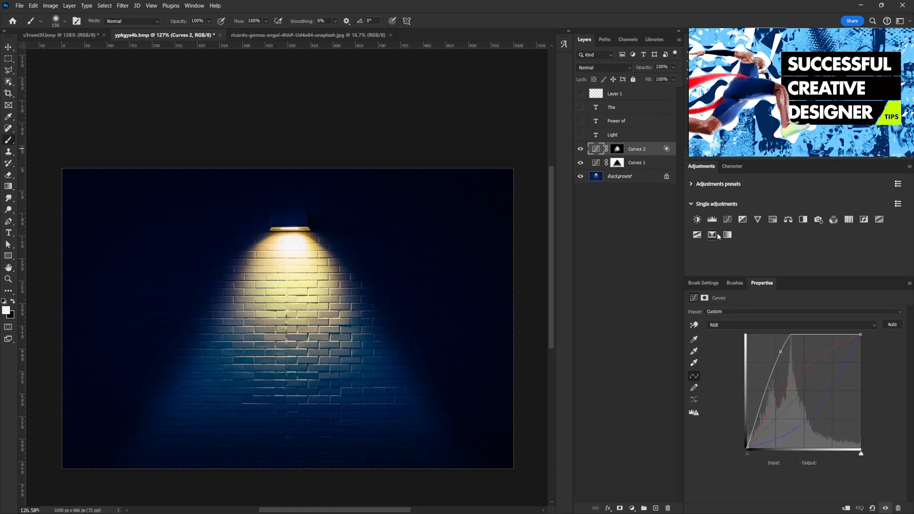
Step: Add a Color Balance adjustment above Curves 2 and replace its mask with a copy of the Curves 2 mask
click(788, 220)
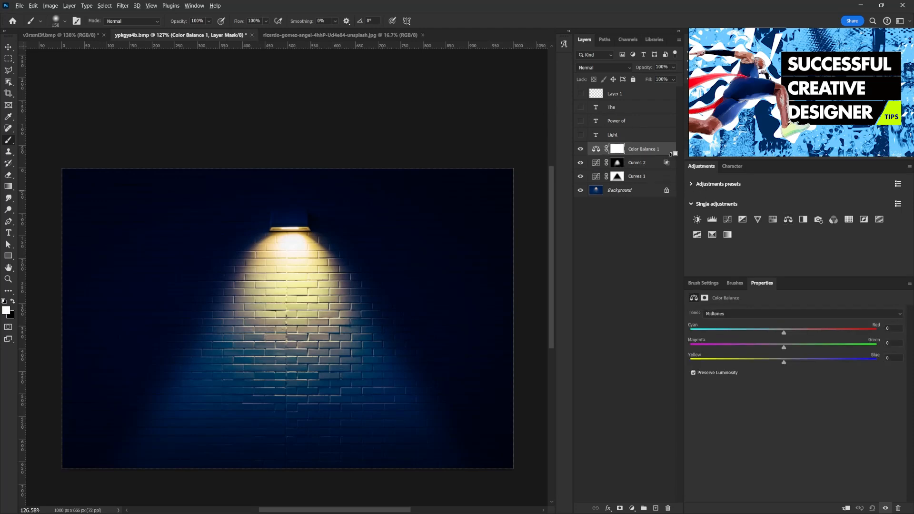
drag(619, 165, 615, 150)
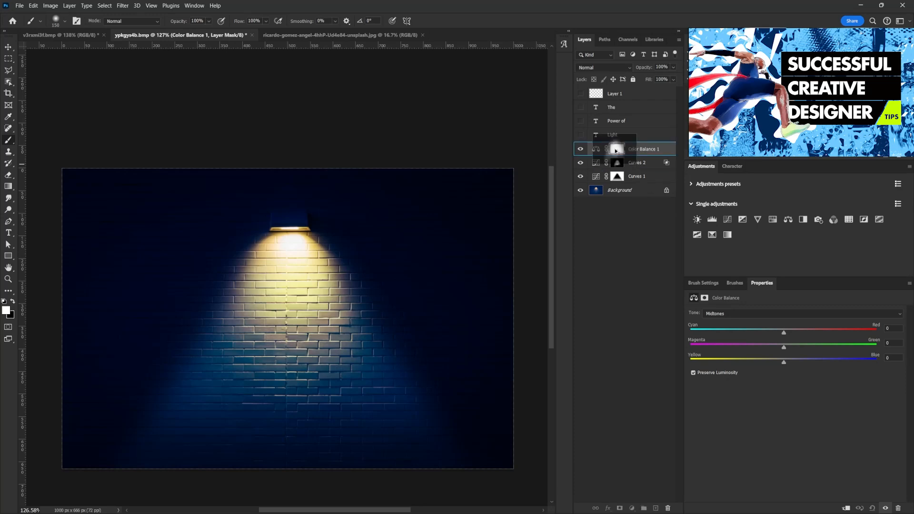
drag(615, 151, 615, 150)
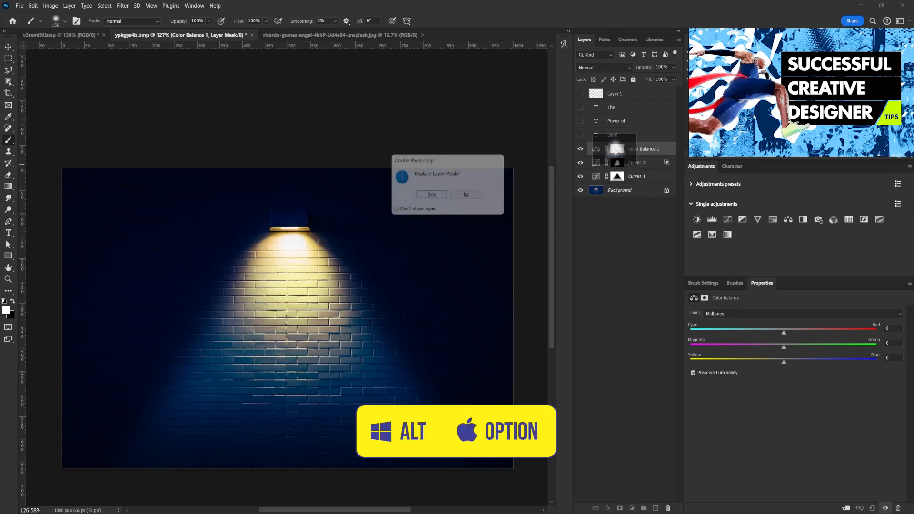
click(445, 196)
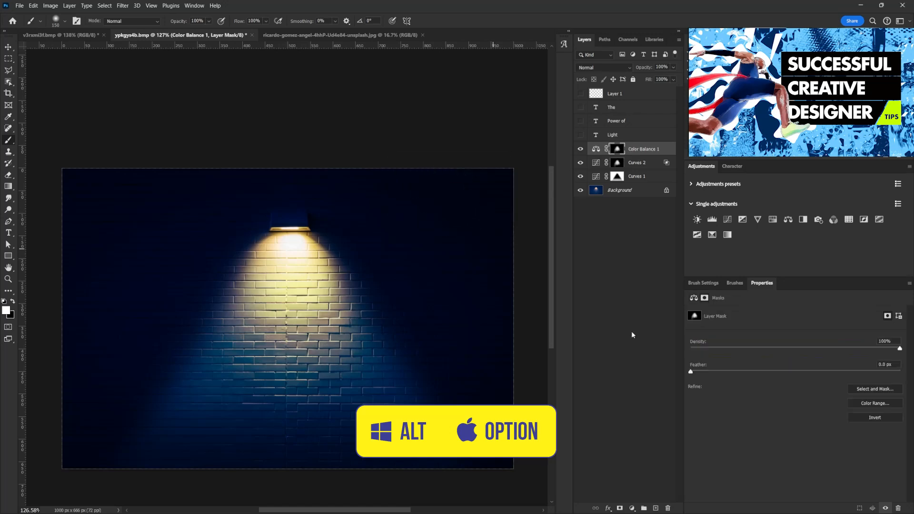
Step: Set the Color Balance Highlights to +58 on Cyan-Red and -18 on Yellow-Blue
click(595, 149)
click(745, 312)
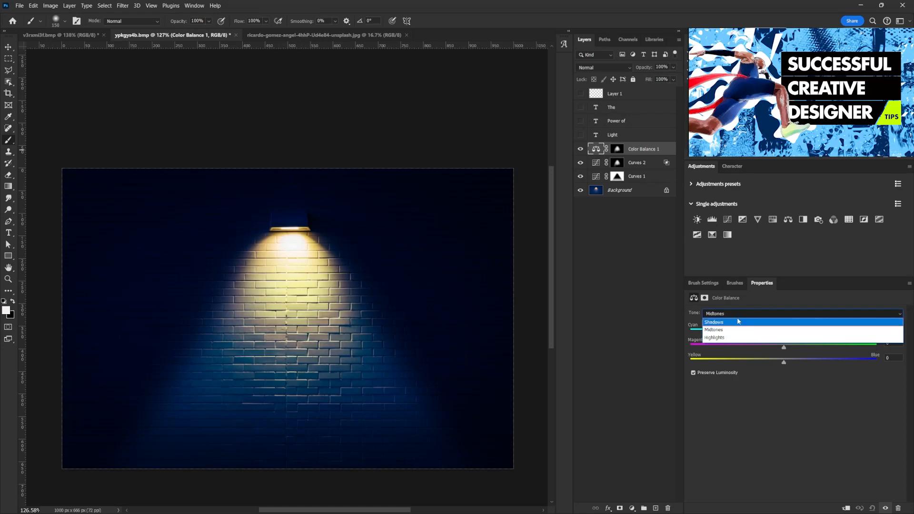
click(731, 339)
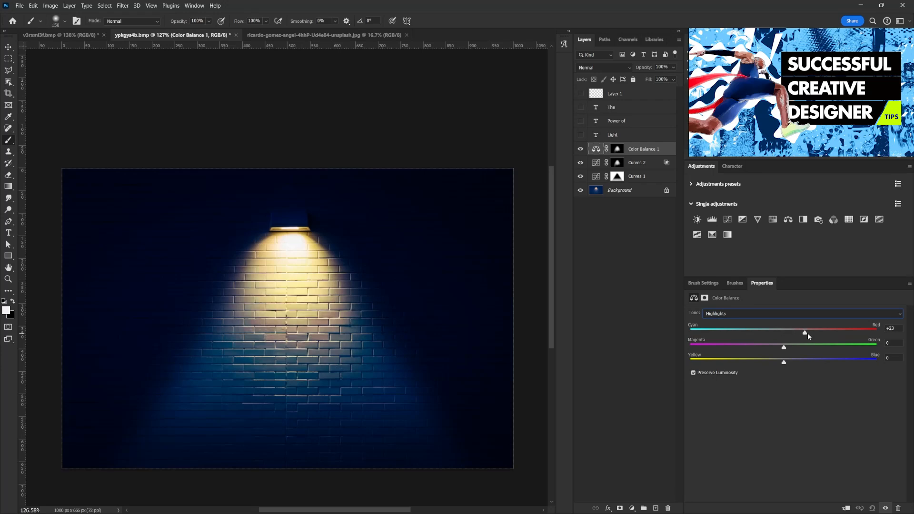
drag(813, 335, 828, 336)
drag(784, 363, 768, 364)
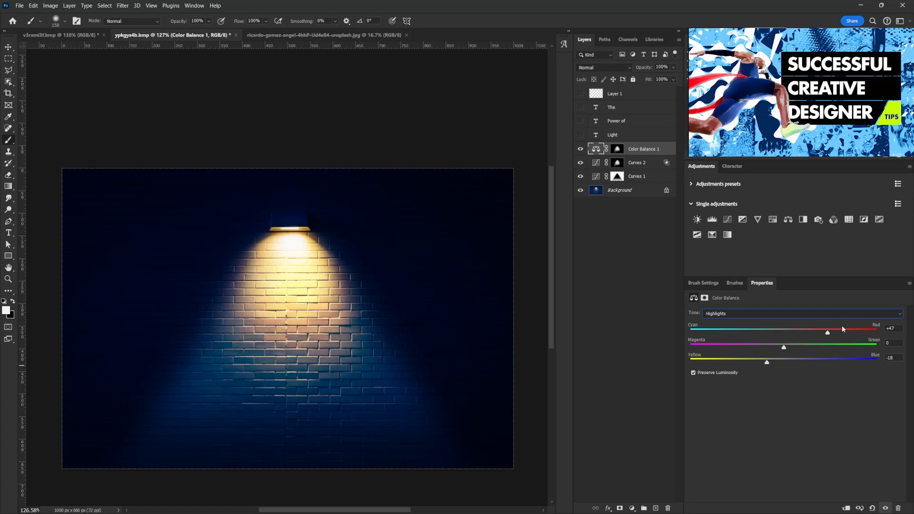
drag(828, 335, 838, 331)
Step: Show the "The", "Power of" and "Light" text layers, select all three and move them slightly lower in the light cone
drag(580, 137, 579, 109)
click(632, 108)
click(624, 135)
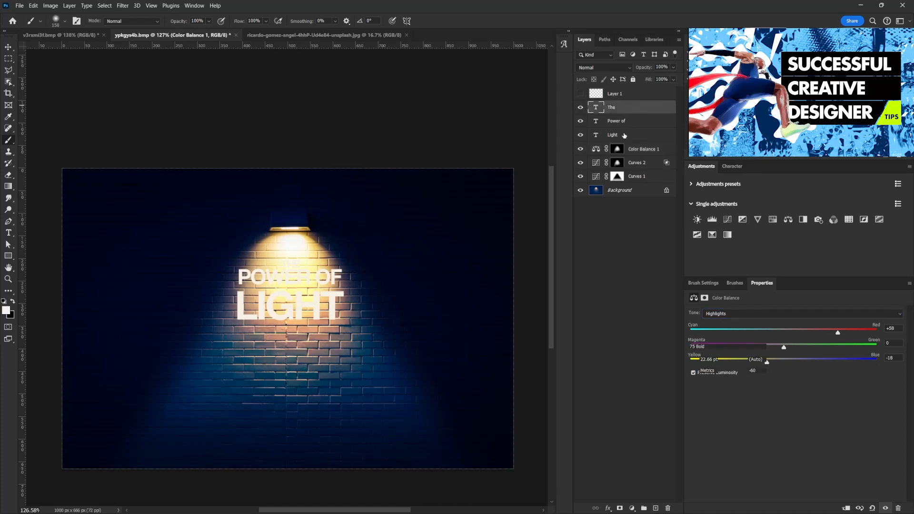
key(v)
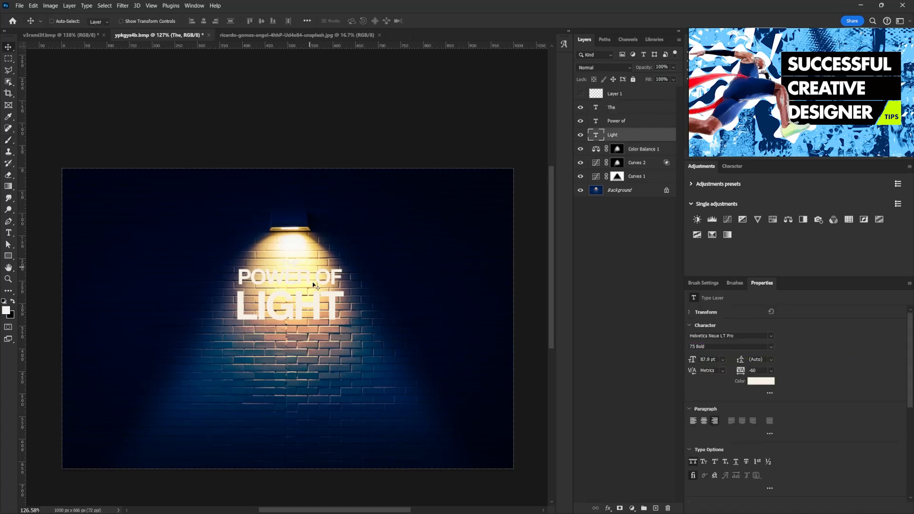
shift+click(611, 108)
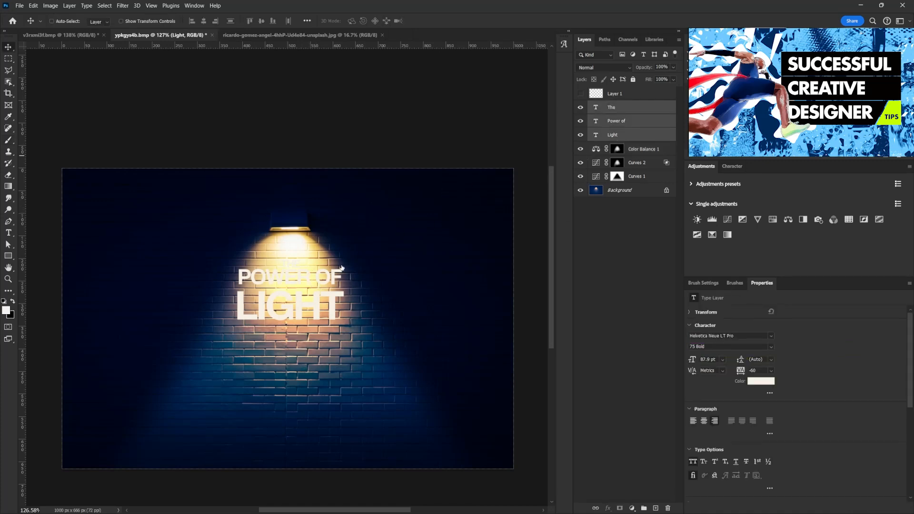
drag(307, 288, 309, 302)
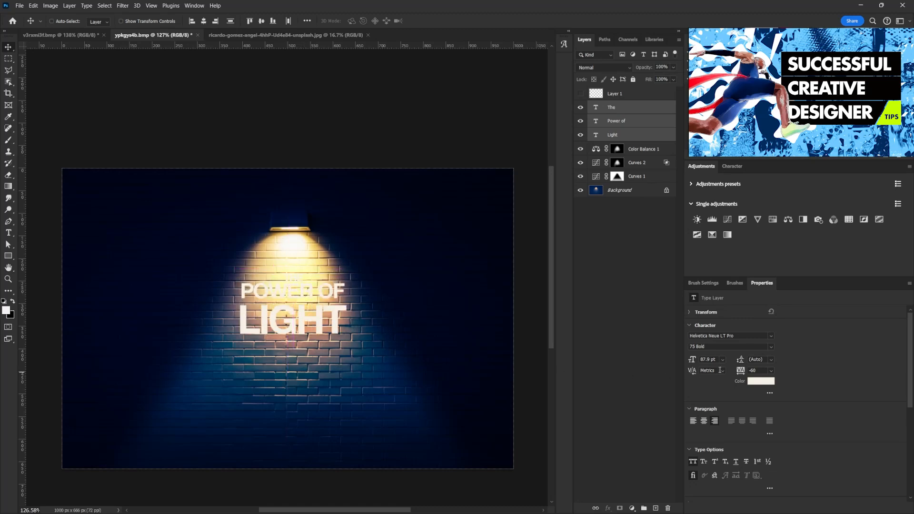
Step: Change the text color of the three layers to the dark navy 00061e sampled from the wall beside the beam
click(763, 381)
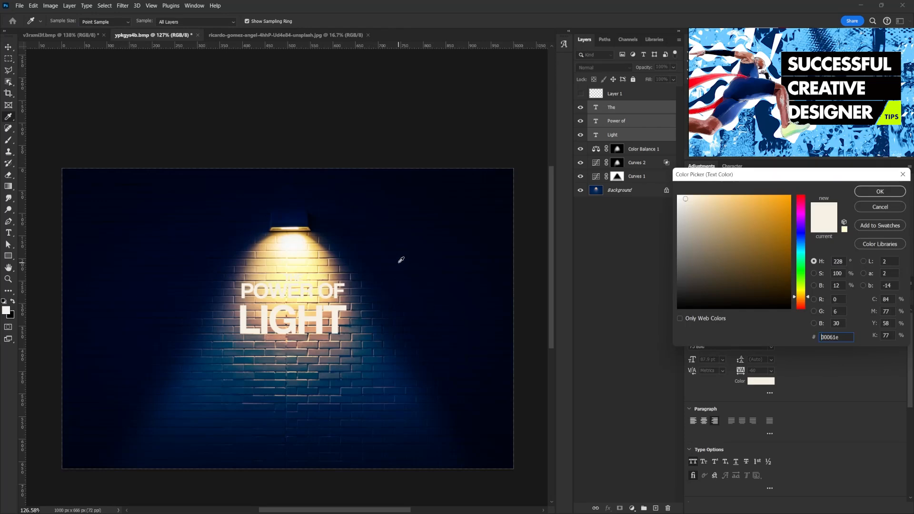
click(415, 255)
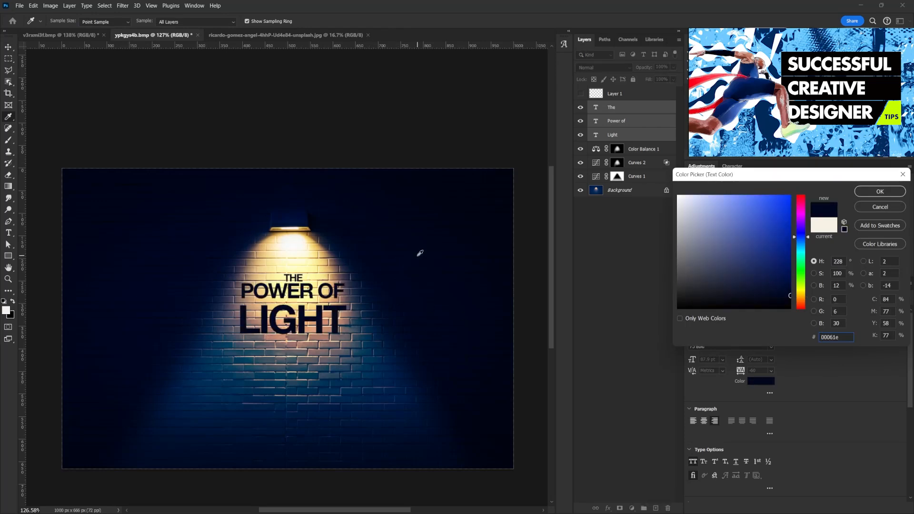
click(879, 191)
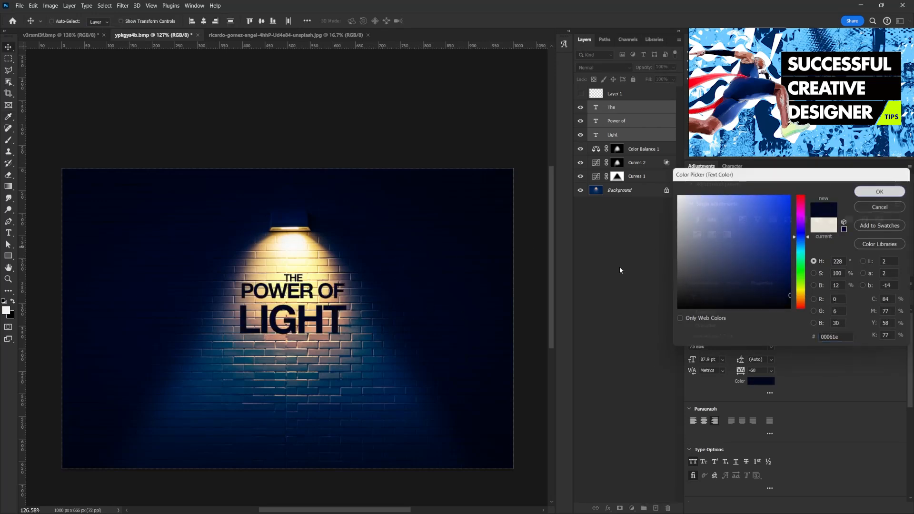
Step: Scale the three text layers down slightly with Free Transform and place them higher in the bright part of the beam
key(v)
key(ctrl+t)
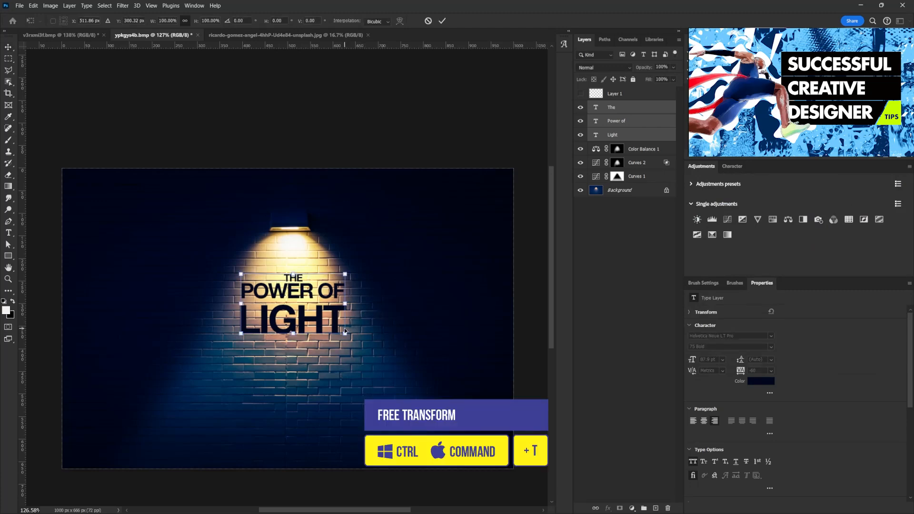
drag(344, 332, 312, 294)
key(Return)
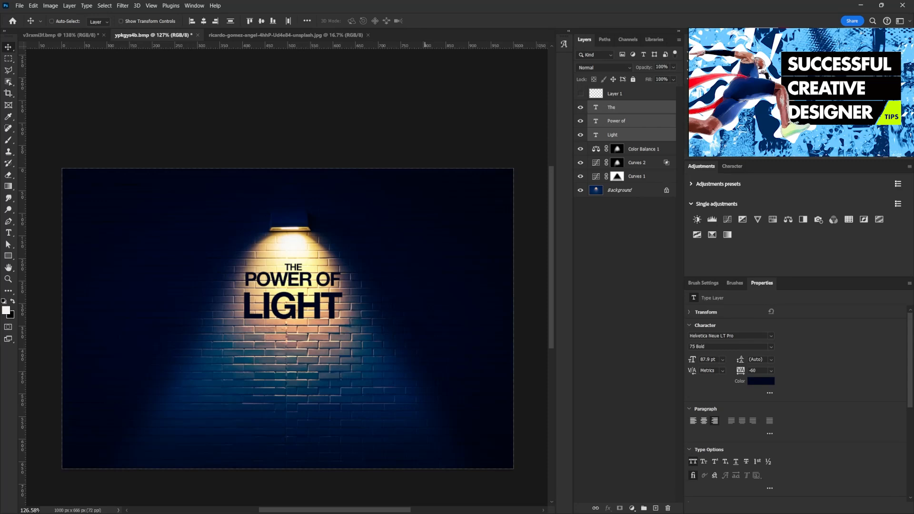
Step: Group the three text layers and name the group "title"
key(ctrl+g)
double_click(613, 107)
text(title)
key(Return)
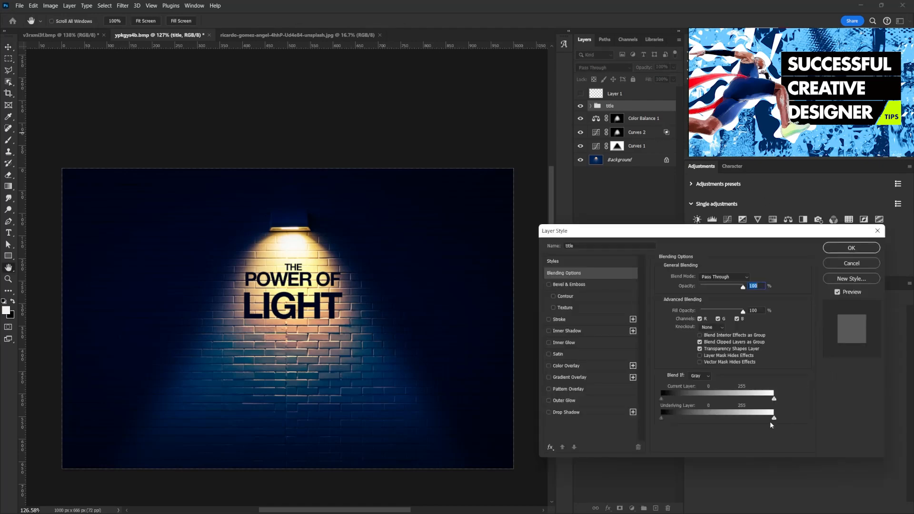
Step: Split the title group's Blend If sliders for the underlying layer to 71 / 116 for shadows and 243 / 255 for highlights
mouse_move(773, 419)
mouse_down()
mouse_move(758, 418)
mouse_move(781, 419)
mouse_up()
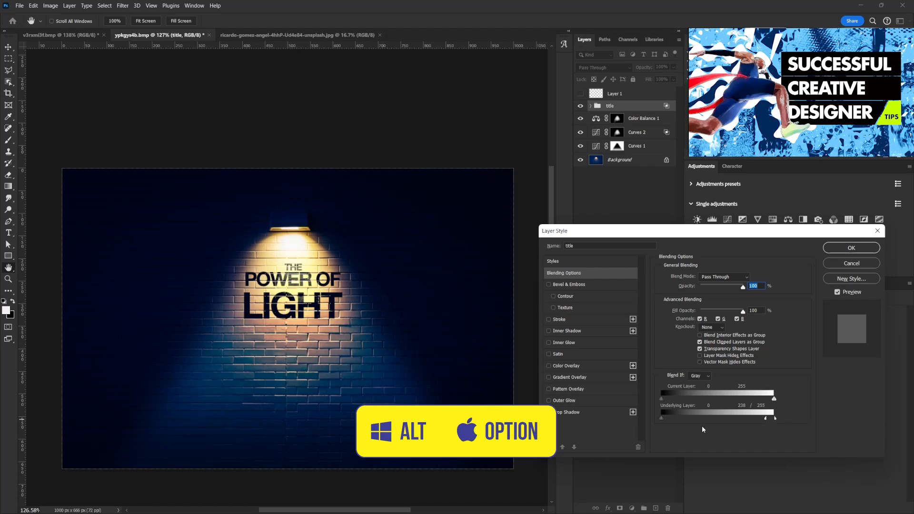
drag(662, 420, 703, 420)
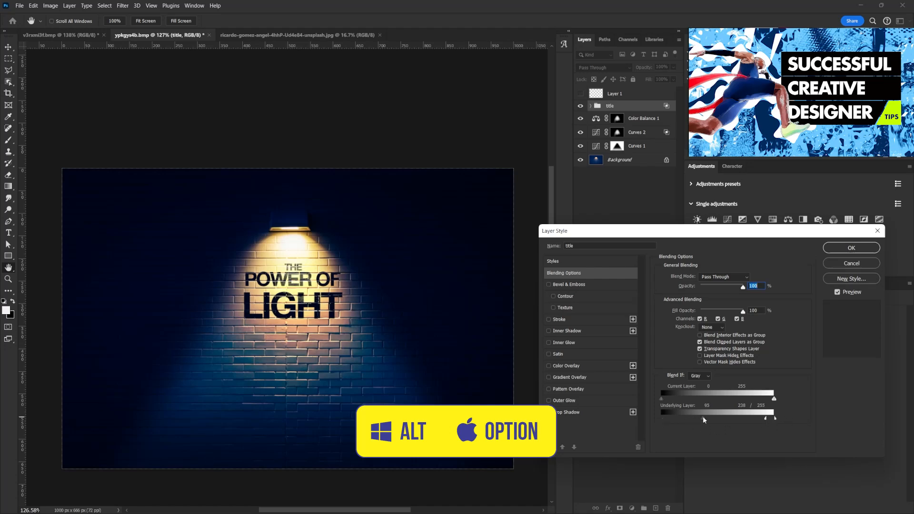
key(alt)
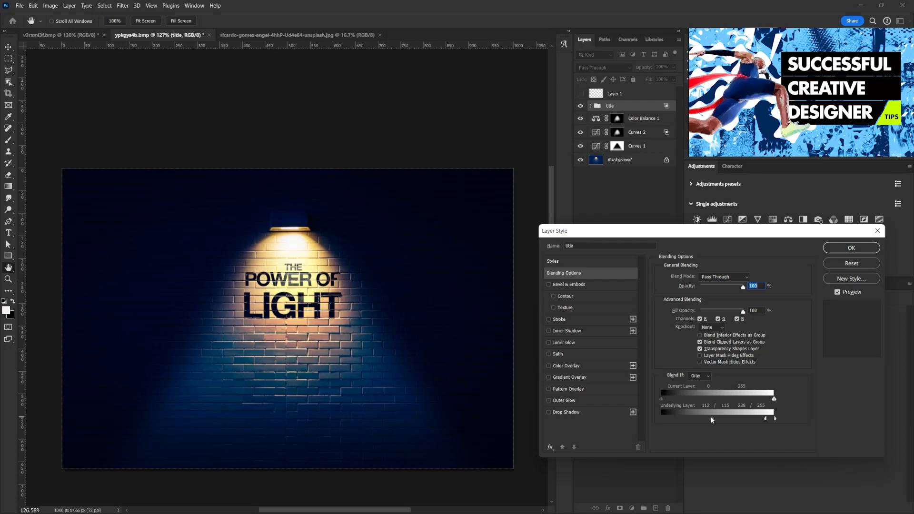
drag(715, 420, 693, 419)
drag(719, 421, 770, 421)
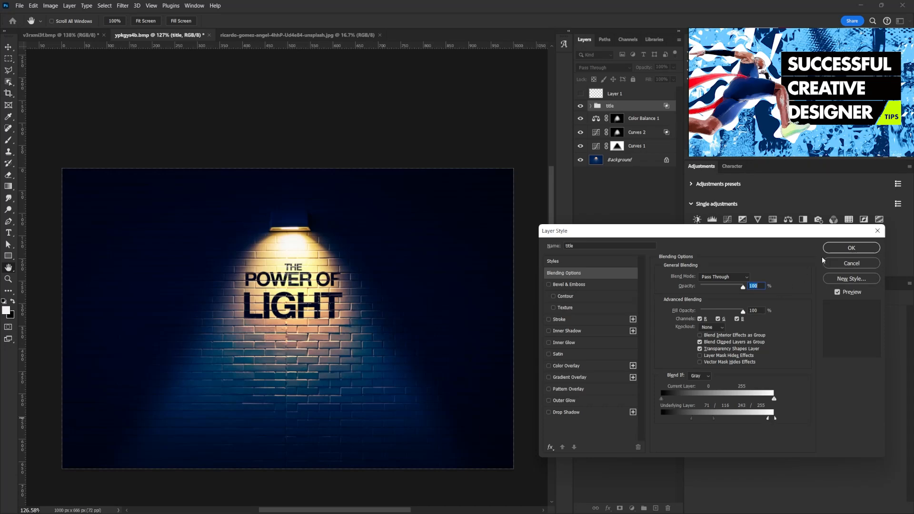
click(843, 248)
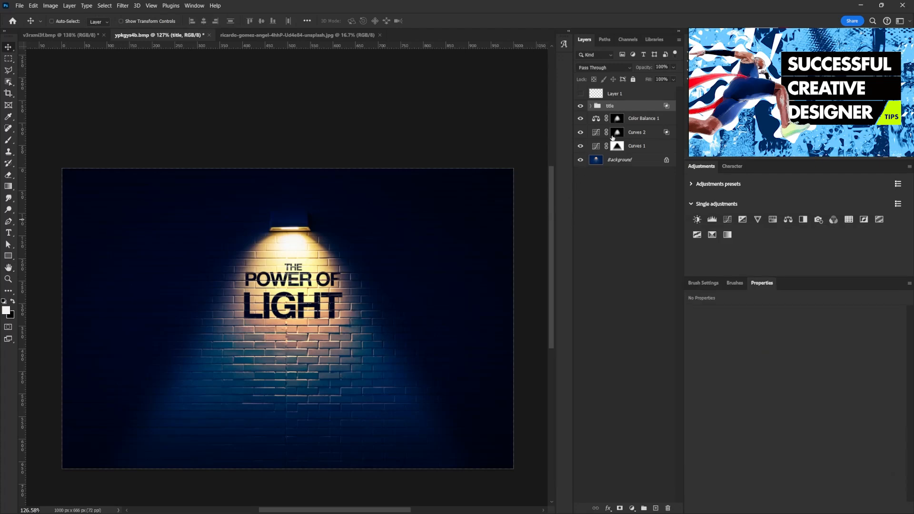
Step: Scale the title group up slightly with Free Transform and center it in the bright part of the beam beneath the lamp
key(ctrl+t)
drag(341, 263, 348, 262)
key(Return)
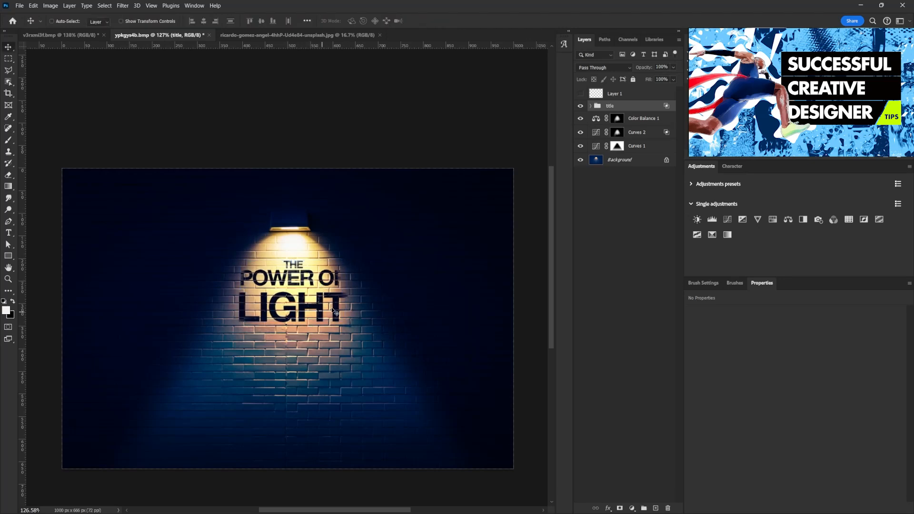
key(ctrl+t)
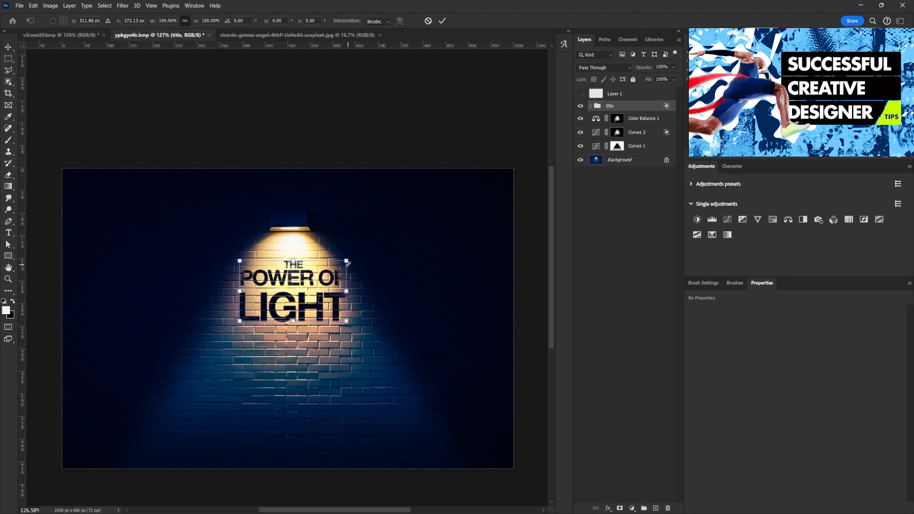
drag(347, 262, 343, 263)
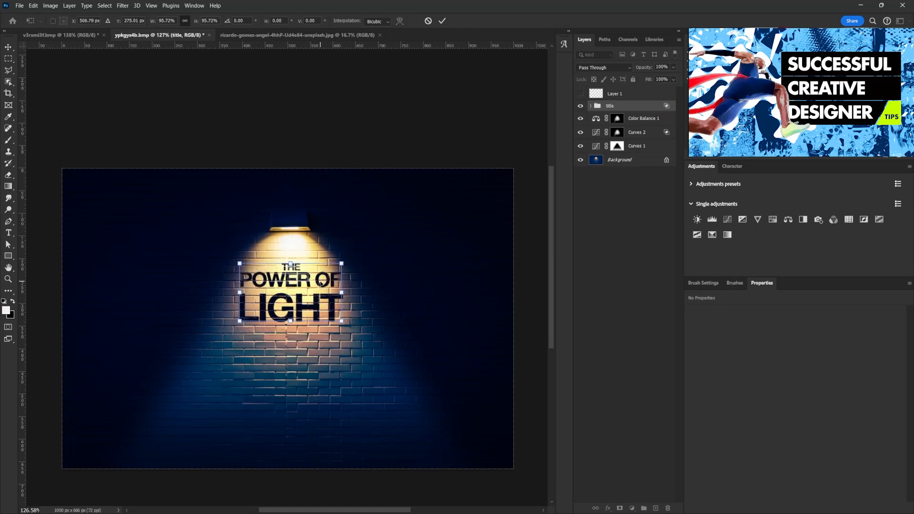
key(Return)
drag(308, 296, 308, 297)
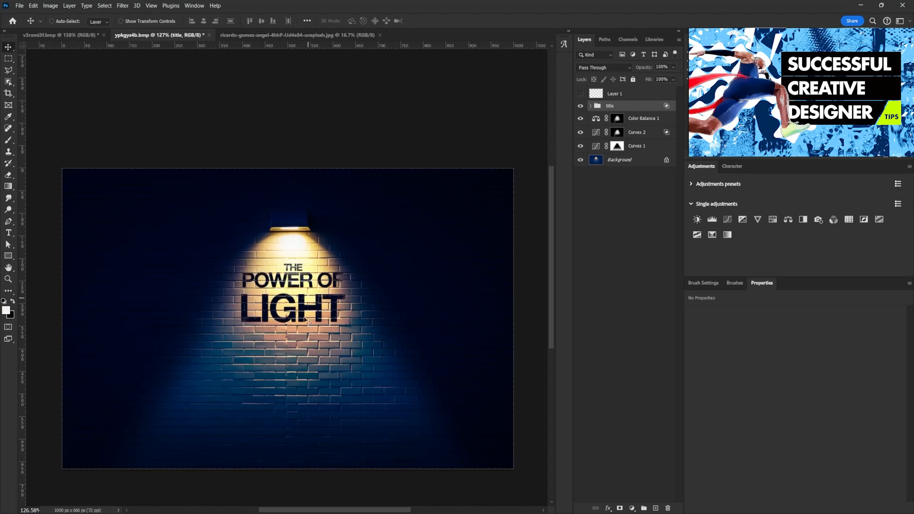
Step: Add a paragraph text box with left-aligned 14 pt placeholder Lorem Ipsum text on the wall just below the title
click(8, 233)
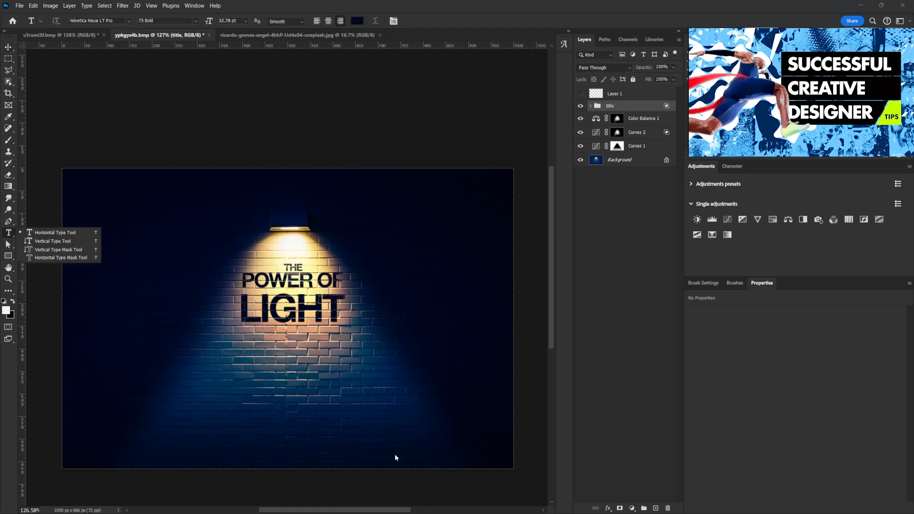
drag(236, 337, 356, 394)
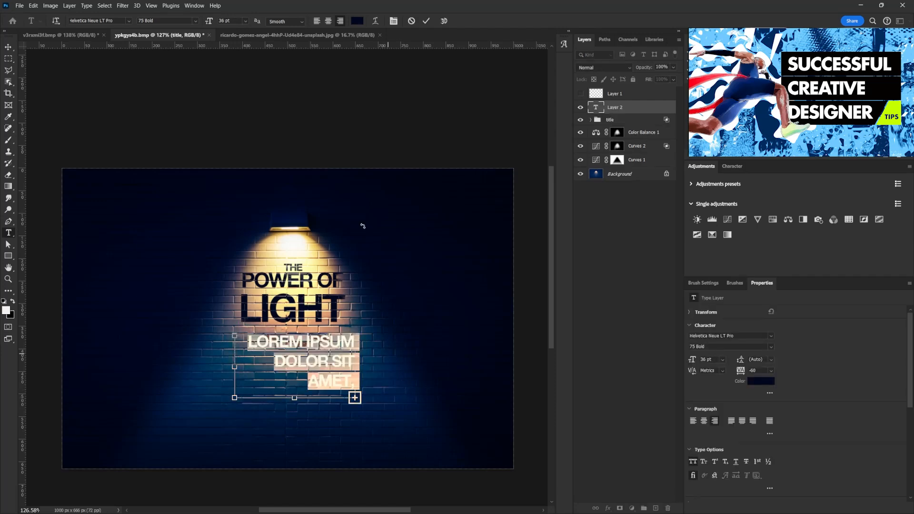
click(316, 21)
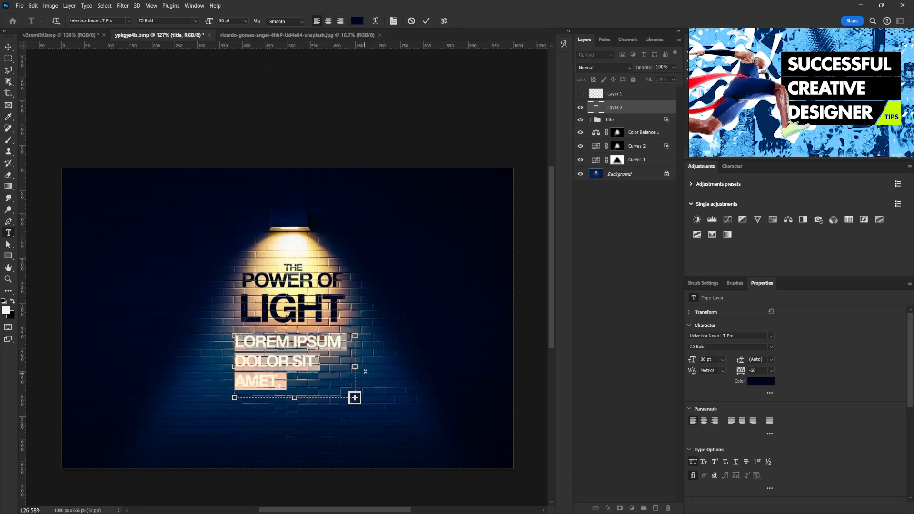
click(722, 360)
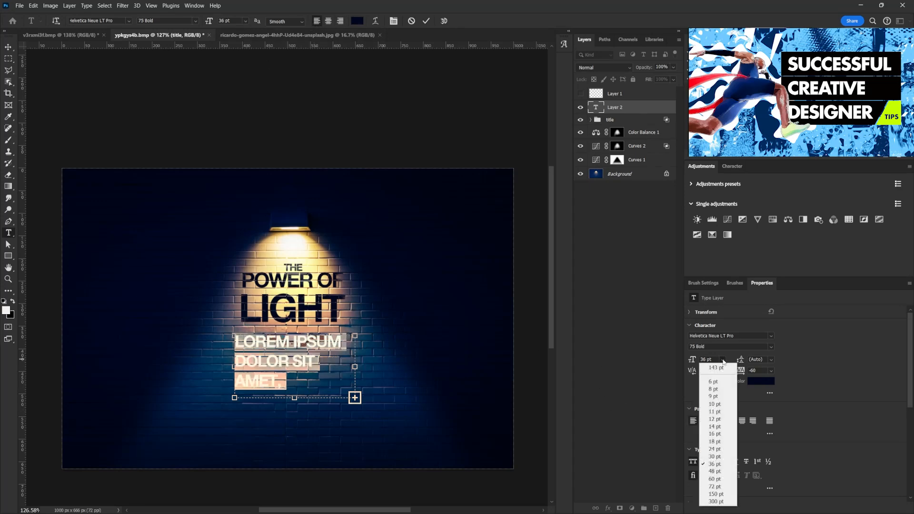
click(721, 430)
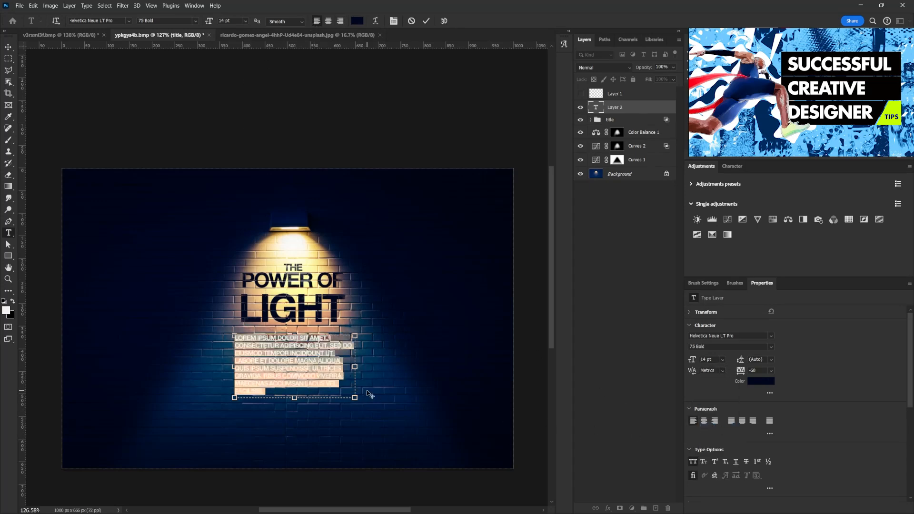
Step: Widen the placeholder paragraph's text box on both sides to about 350 px and center-align its text
drag(354, 367, 381, 370)
drag(233, 367, 220, 366)
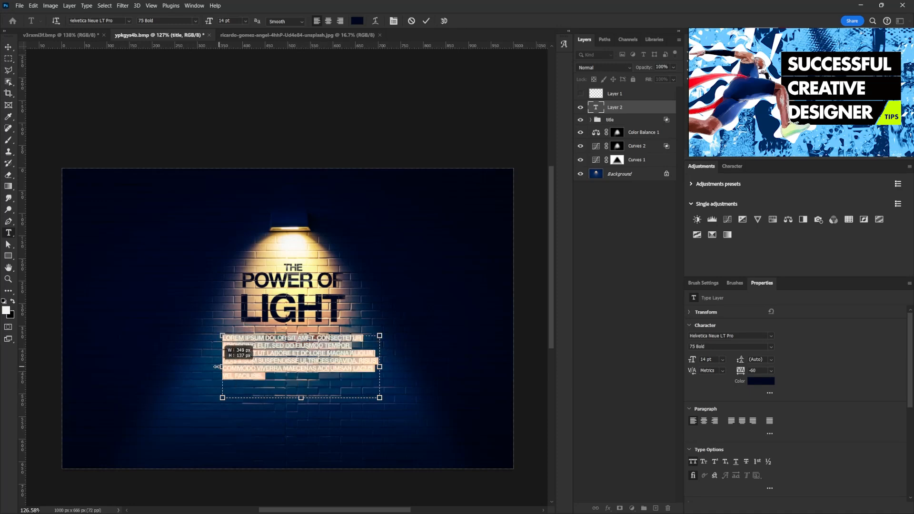
click(328, 20)
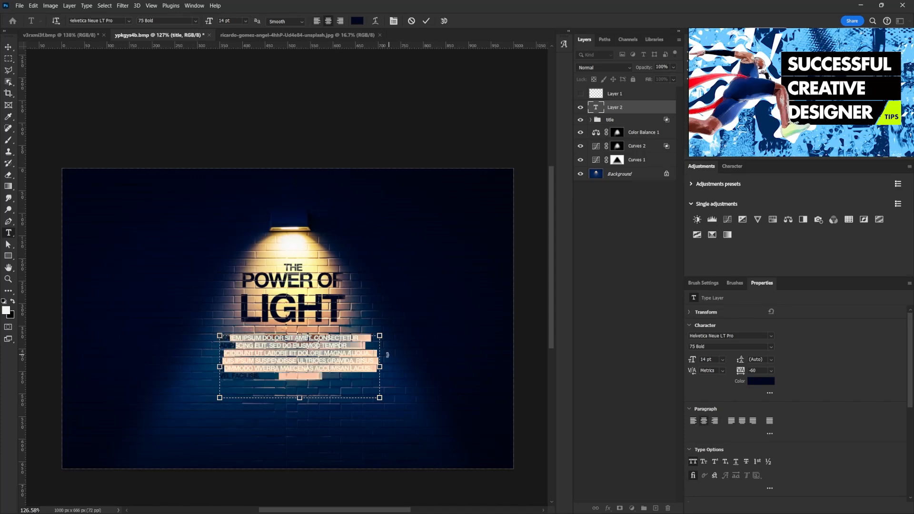
Step: Change the placeholder paragraph's text color to white
click(758, 381)
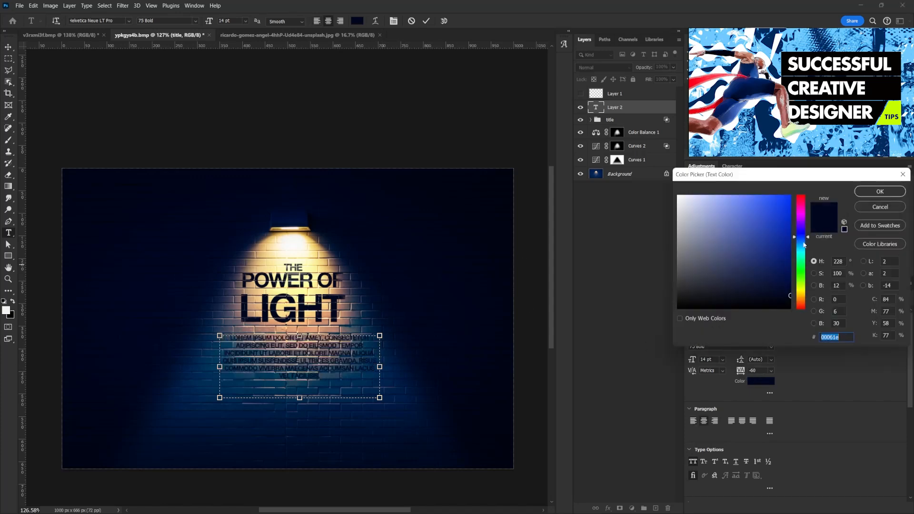
drag(744, 227, 677, 195)
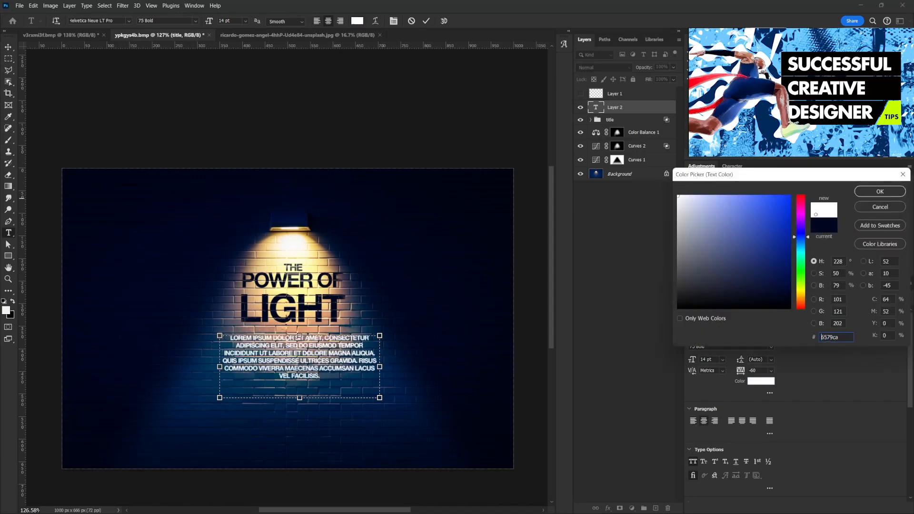
click(873, 190)
Step: Set the paragraph text to 11 pt in a wider text box and move it down to the dark lower part of the wall
drag(379, 365, 395, 366)
click(722, 360)
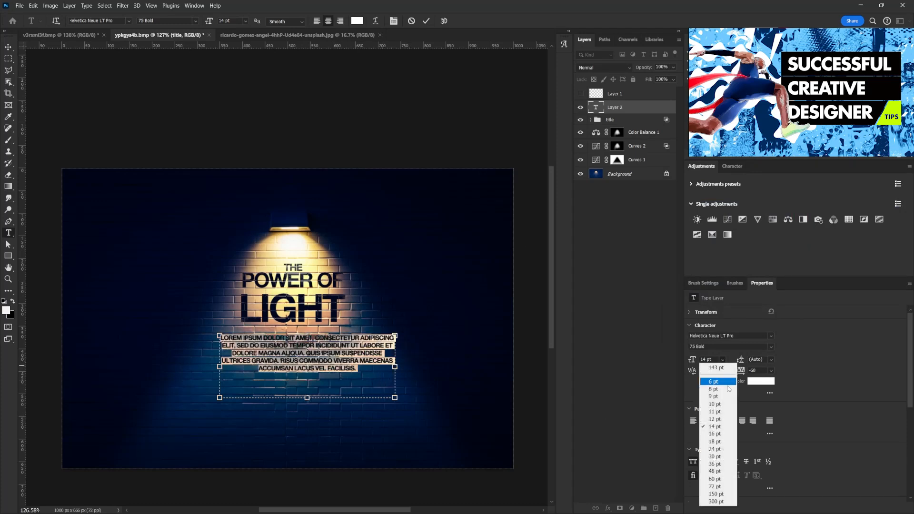
click(711, 404)
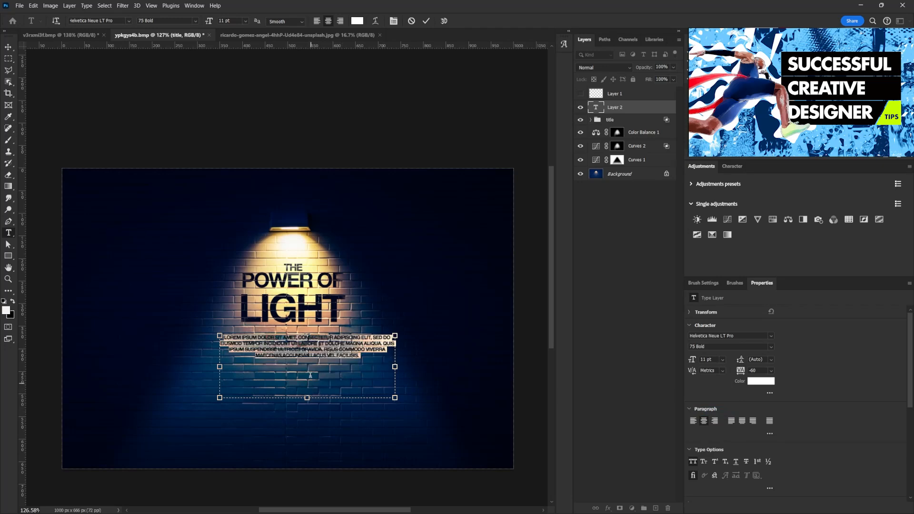
click(8, 46)
drag(338, 352, 334, 417)
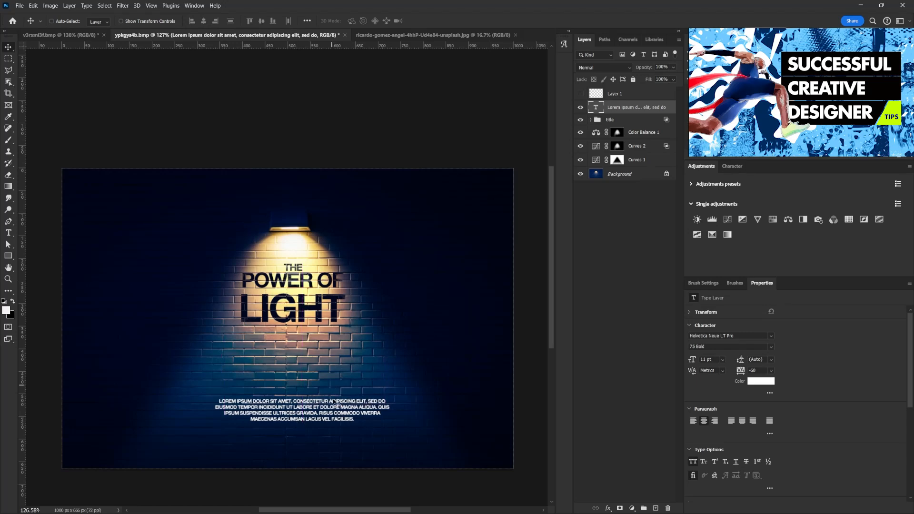
Step: Switch to the document with the autumn forest and lake photo
click(385, 35)
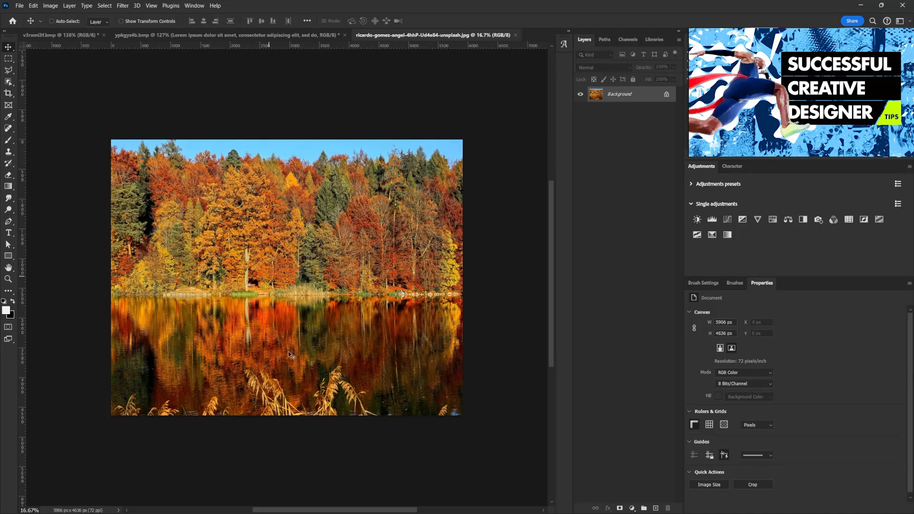
click(9, 233)
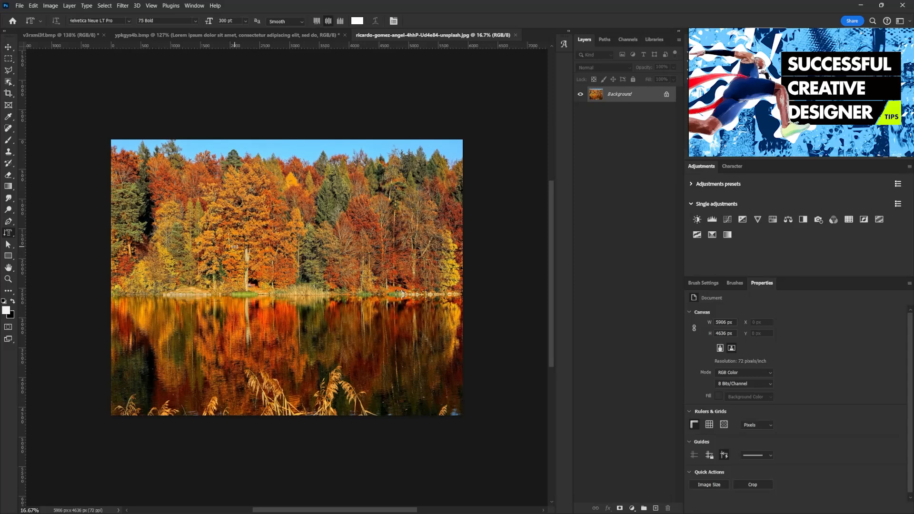
click(234, 246)
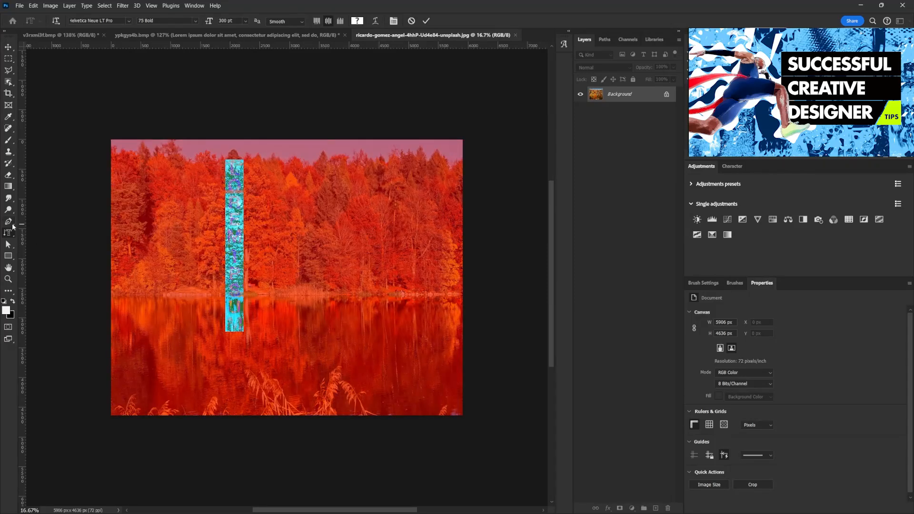
click(8, 47)
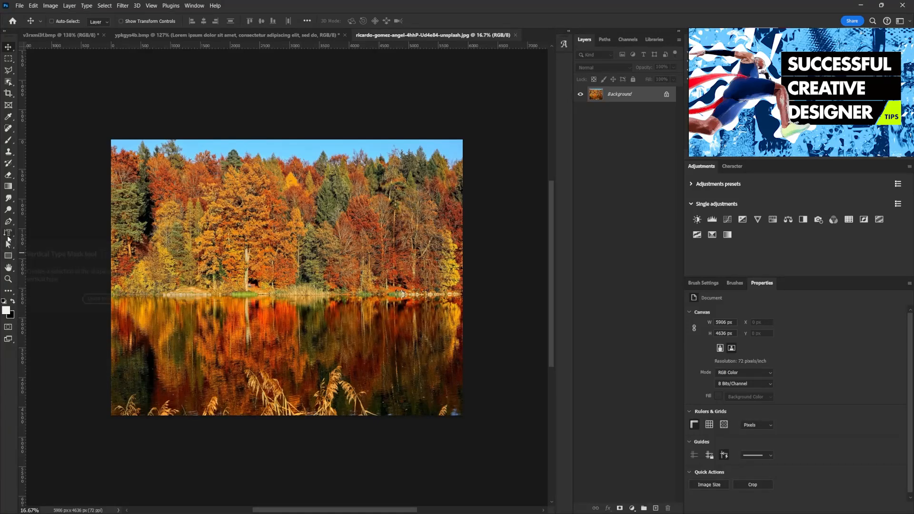
Step: Add the horizontal text "FOREST" in white Helvetica Neue LT Pro 75 Bold over the trees in the forest photo
right_click(8, 234)
click(47, 233)
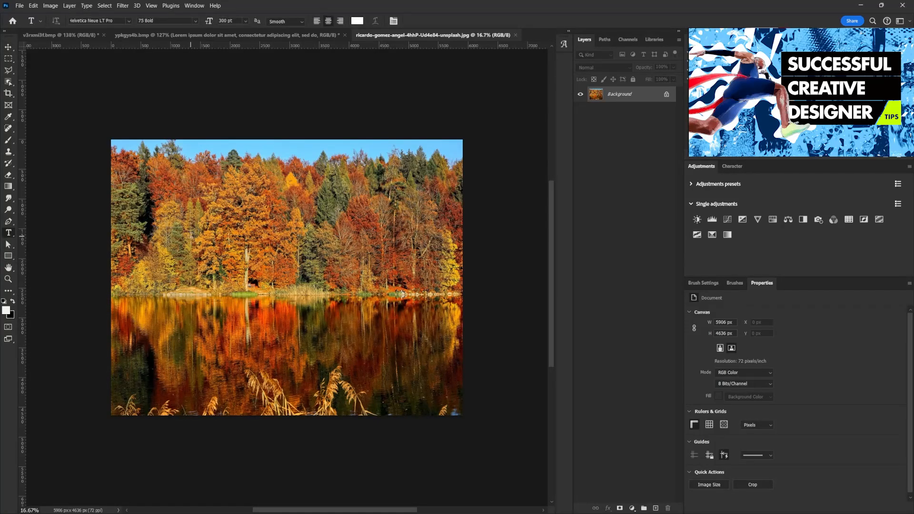
click(192, 237)
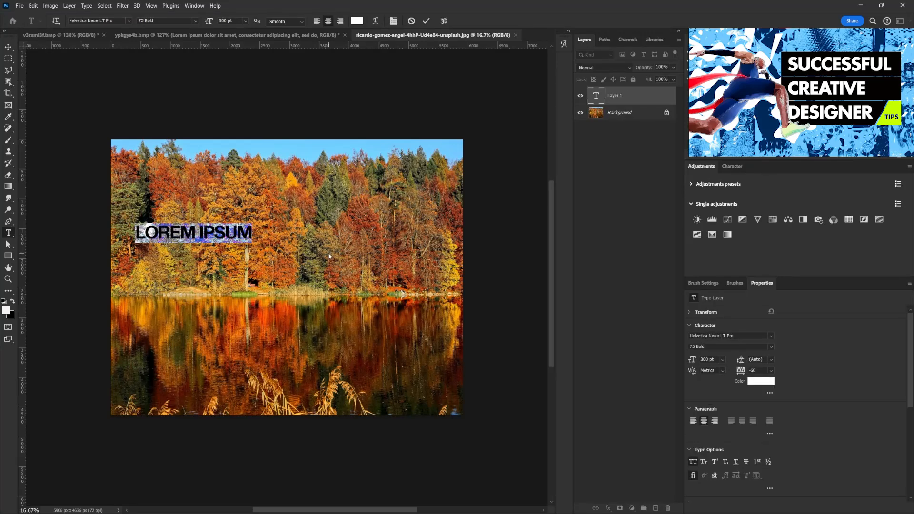
text(FOREST)
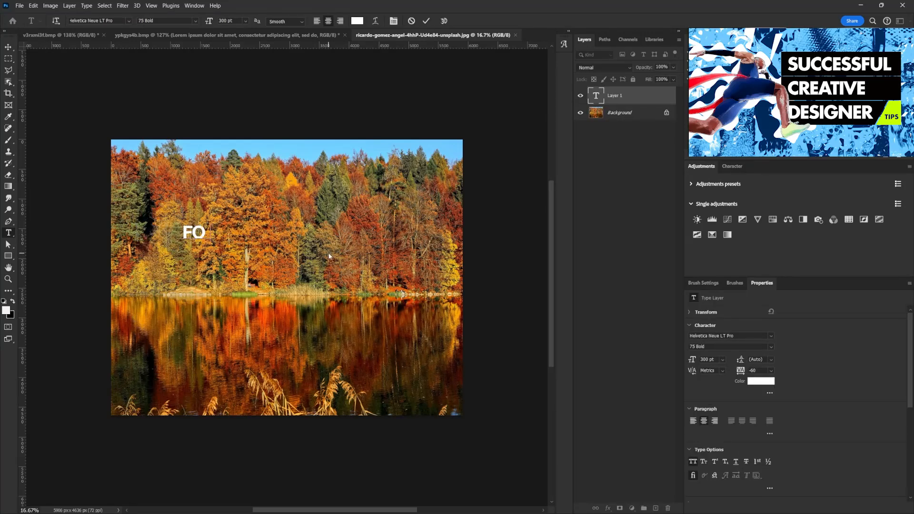
click(8, 47)
Step: Enlarge the FOREST text with Free Transform to about 814 pt and place it over the trees, slightly left of the image center
key(ctrl+t)
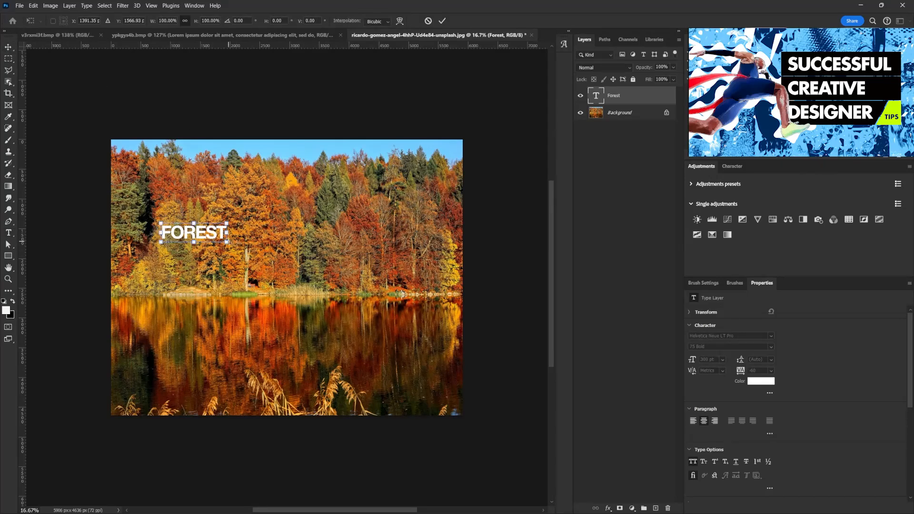
drag(228, 241, 370, 287)
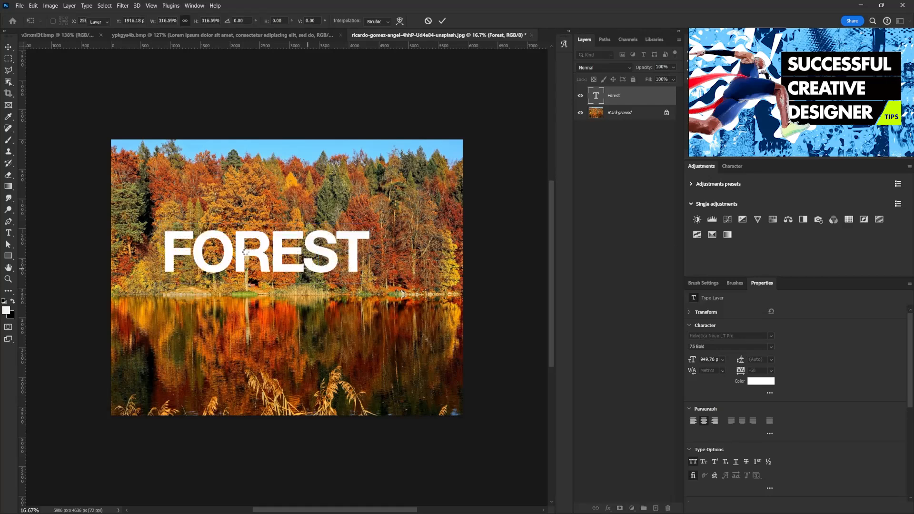
key(Return)
drag(247, 253, 250, 230)
key(ctrl+t)
key(Return)
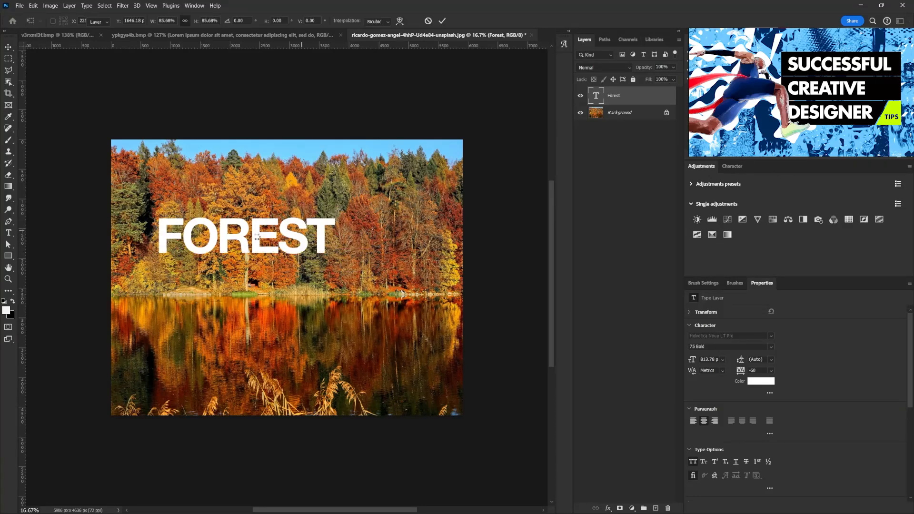
Step: Duplicate the FOREST text layer, offset the copy below and to the right along the shoreline, and change its text to "STORY"
key(ctrl+j)
drag(230, 235, 311, 279)
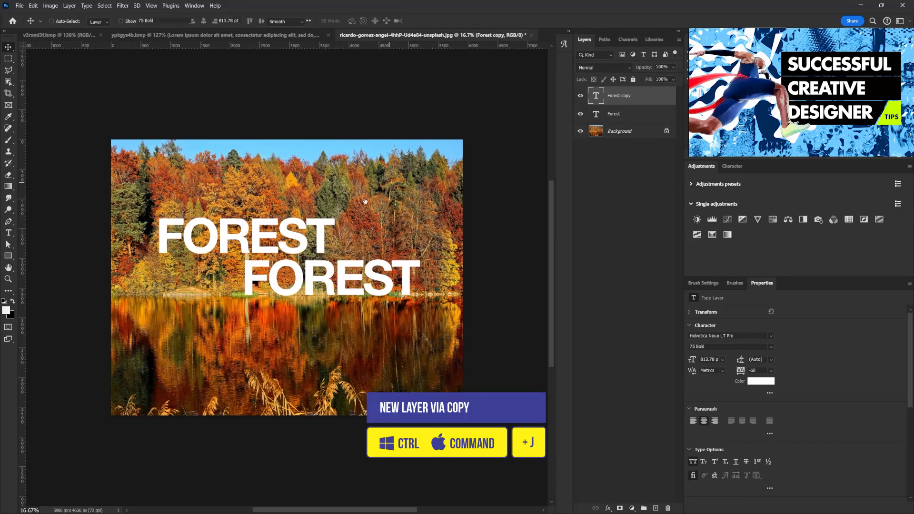
text(STO)
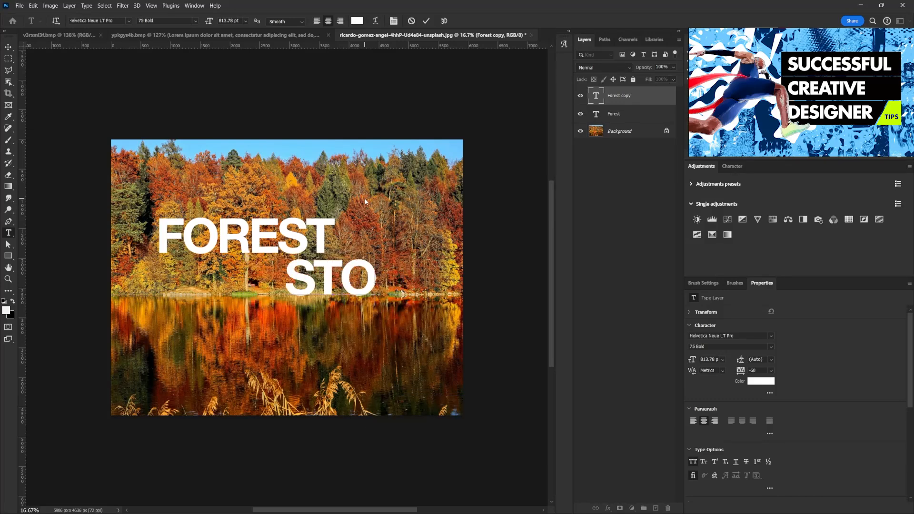
text(RY)
click(8, 47)
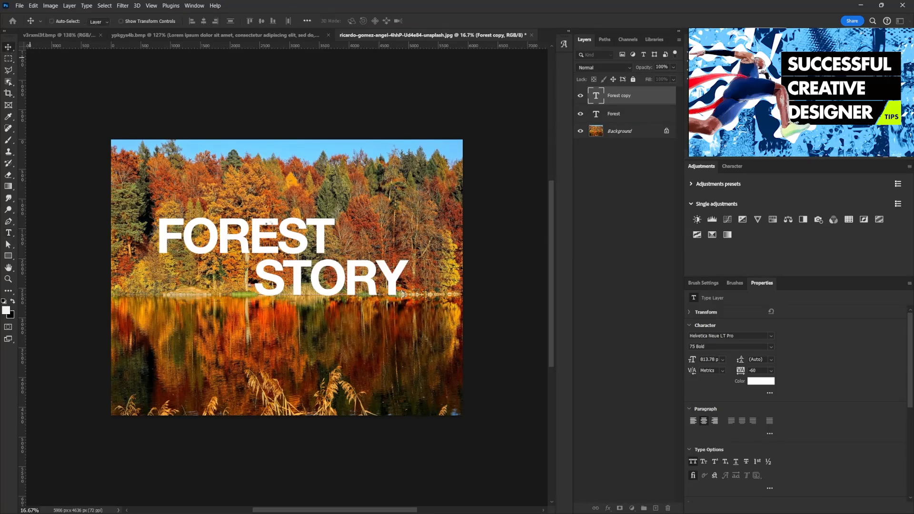
drag(360, 275, 354, 276)
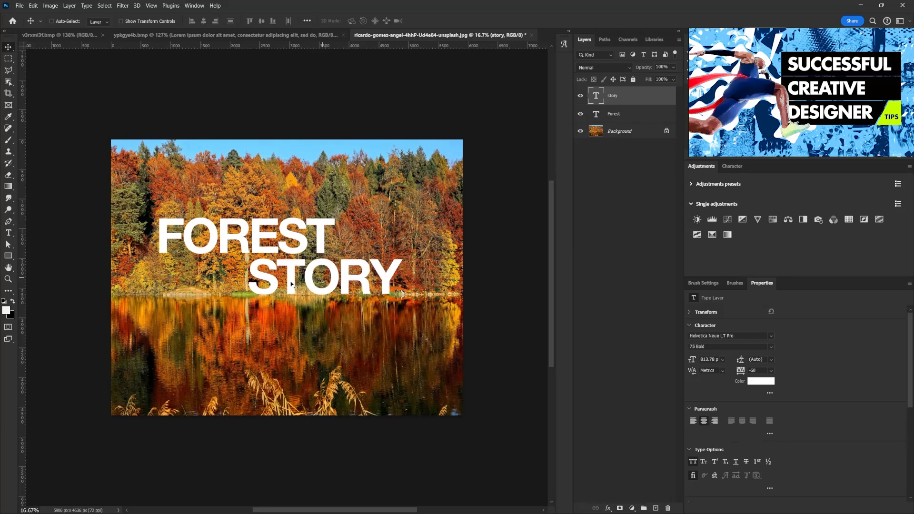
Step: Set the tracking of both the FOREST and STORY text layers to -80
shift+click(609, 114)
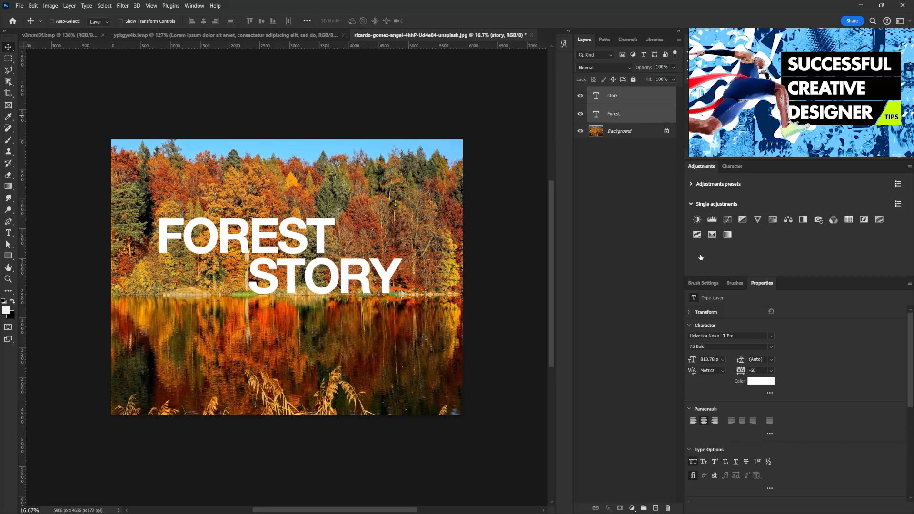
click(757, 370)
text(-80)
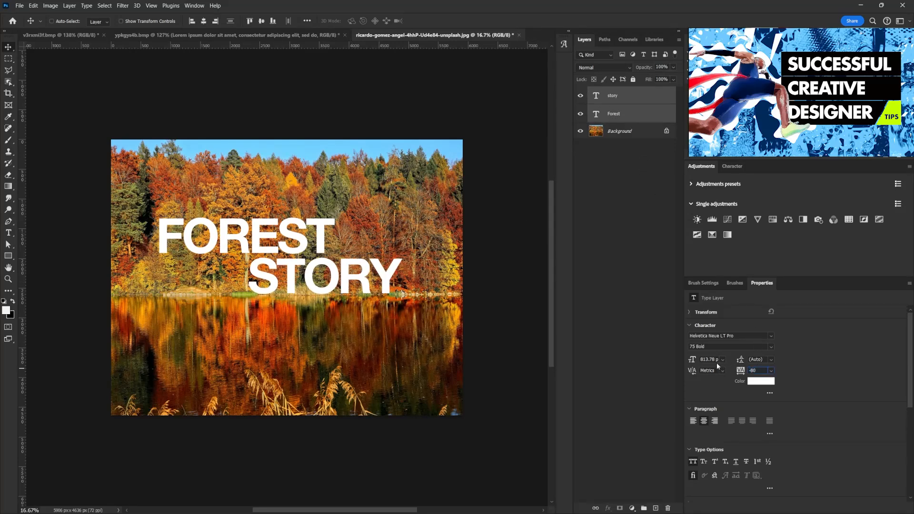
key(Return)
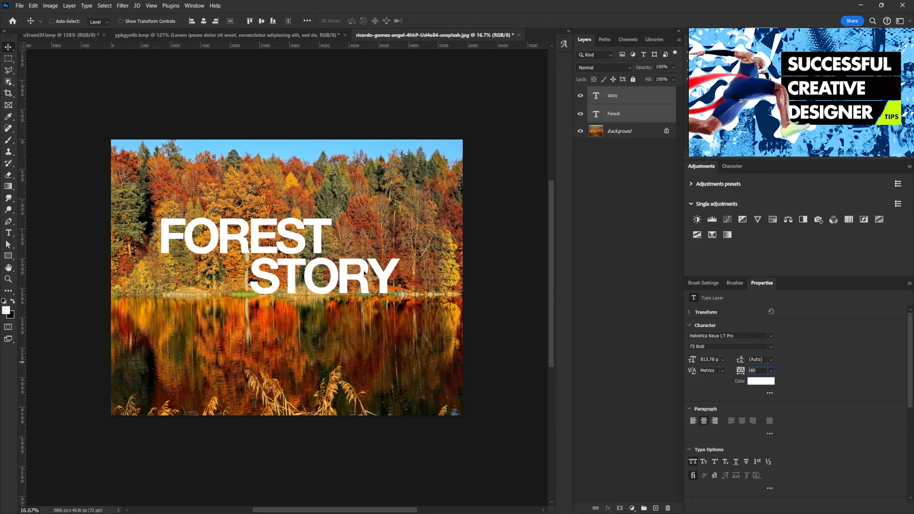
Step: Group the FOREST and STORY text layers, duplicate the group, and convert the duplicate to a smart object
click(618, 95)
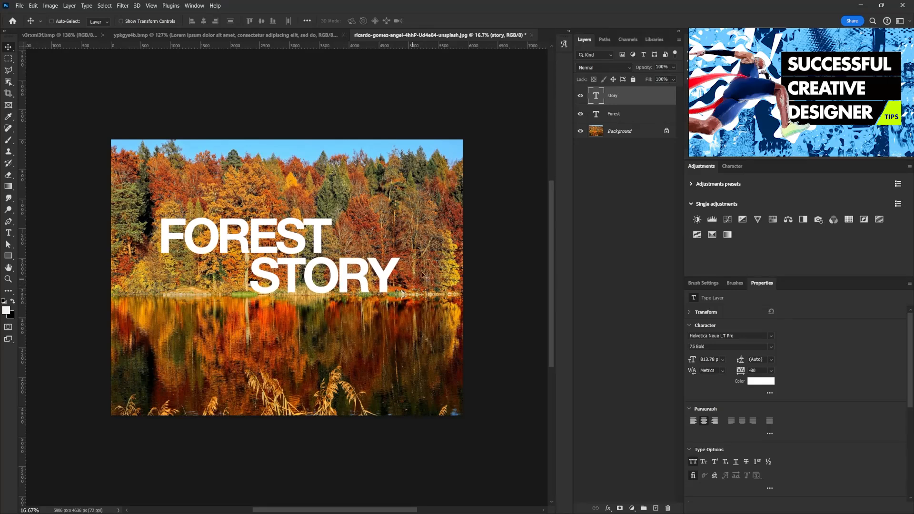
shift+click(621, 114)
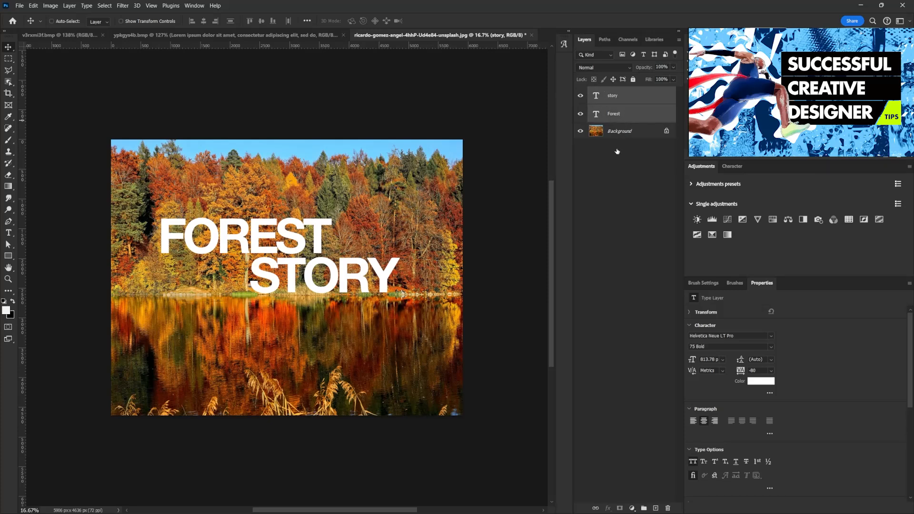
key(ctrl+g)
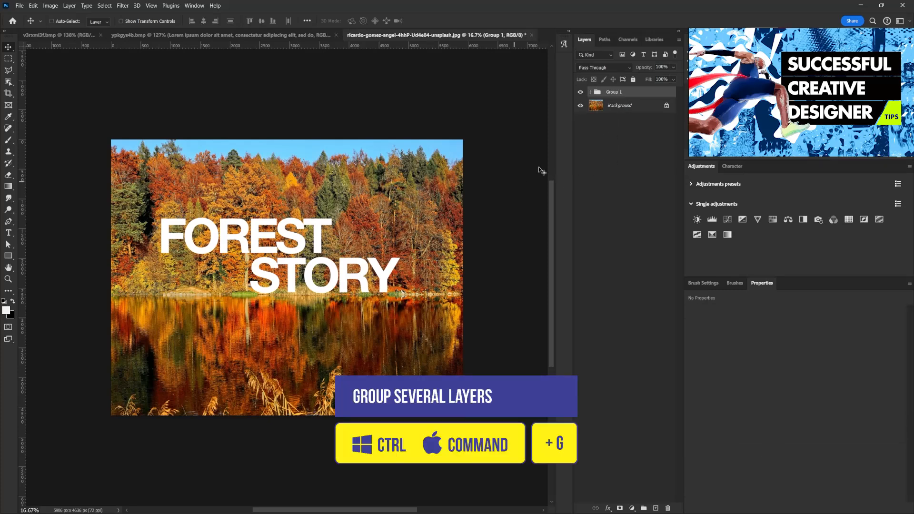
key(ctrl+j)
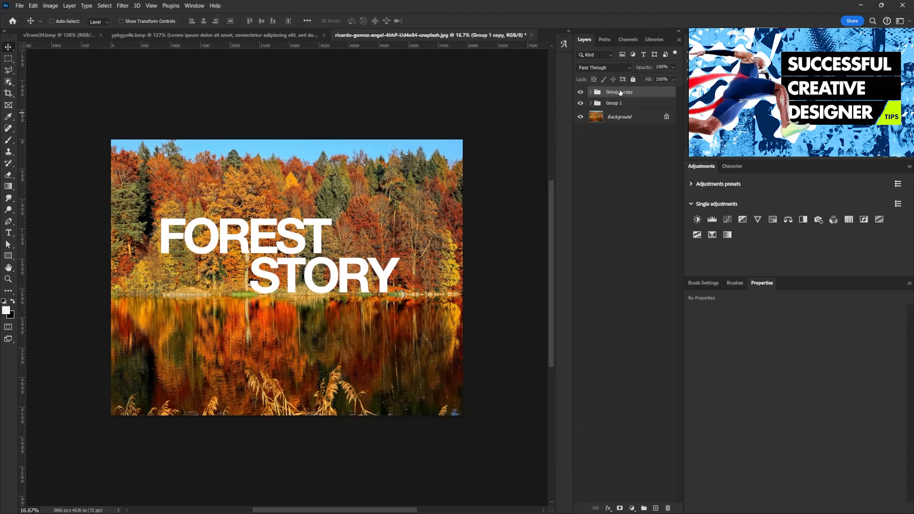
right_click(620, 93)
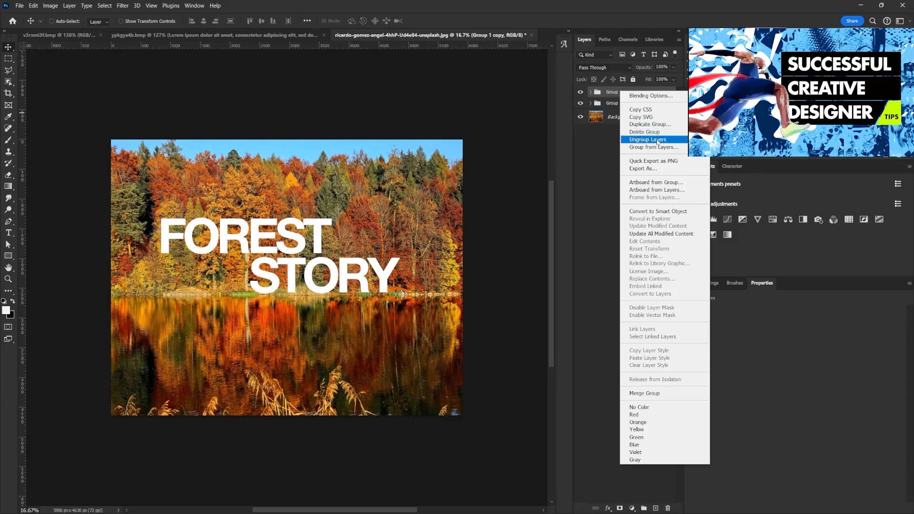
click(662, 210)
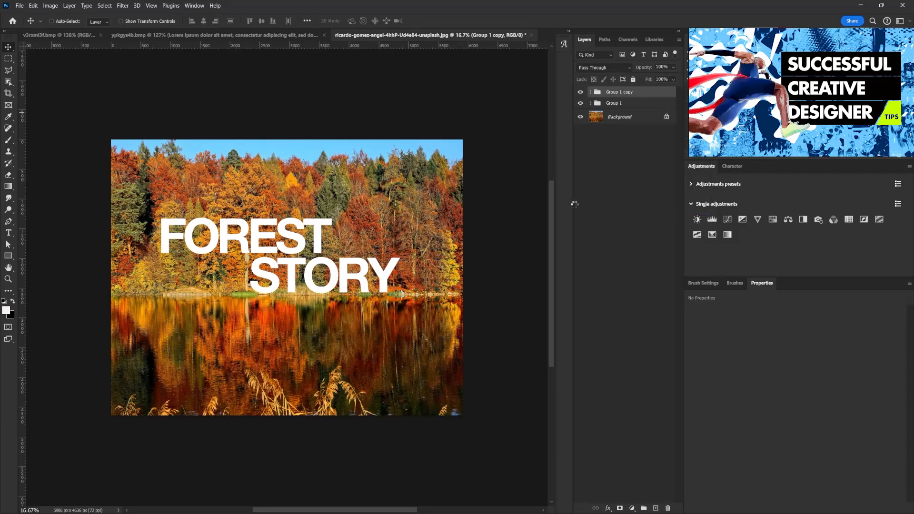
Step: Rotate the smart object copy to -90° with Free Transform and move it to the right side of the photo
key(ctrl+t)
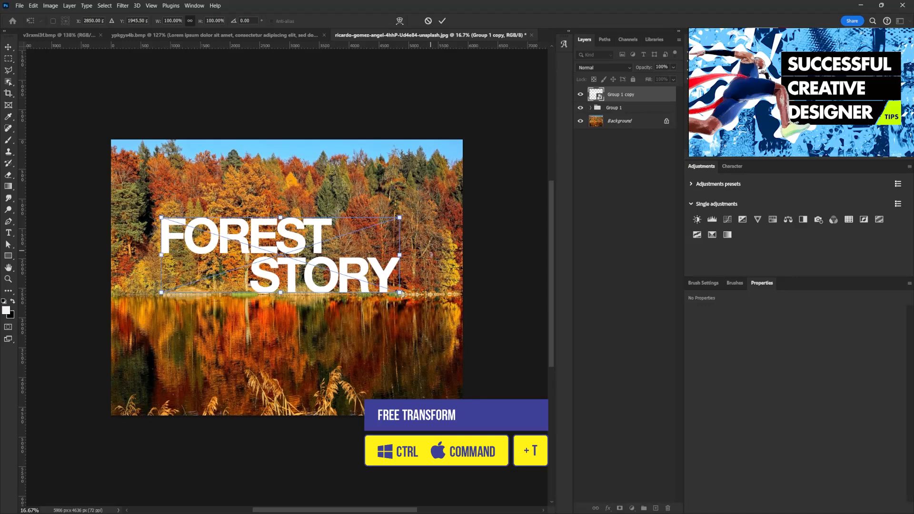
drag(438, 207, 326, 369)
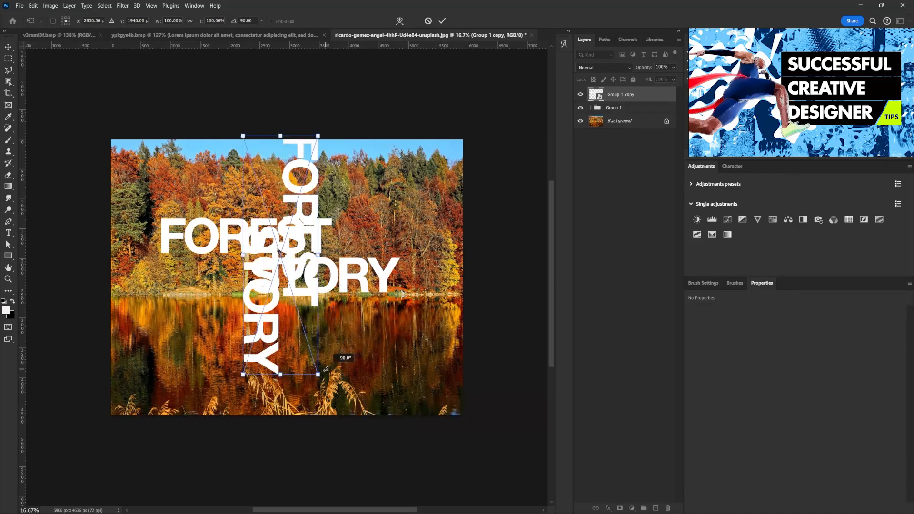
drag(326, 369, 325, 369)
drag(327, 385, 248, 150)
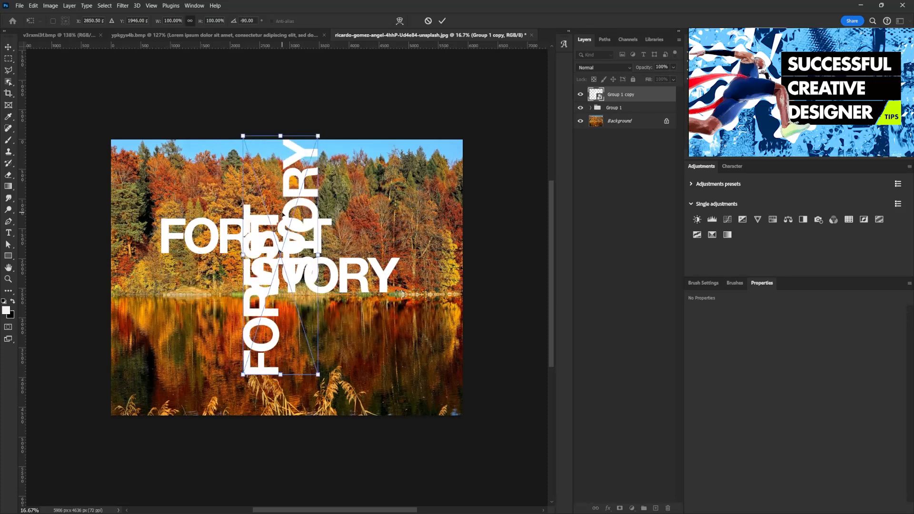
key(Return)
drag(321, 197, 458, 218)
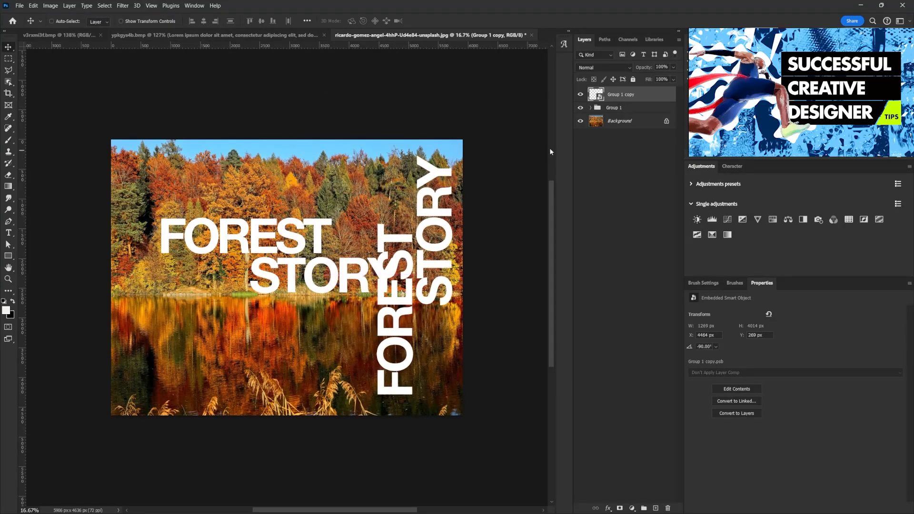
Step: Try the Wind filter with method Wind from the right on the rotated smart object, and undo it
click(122, 6)
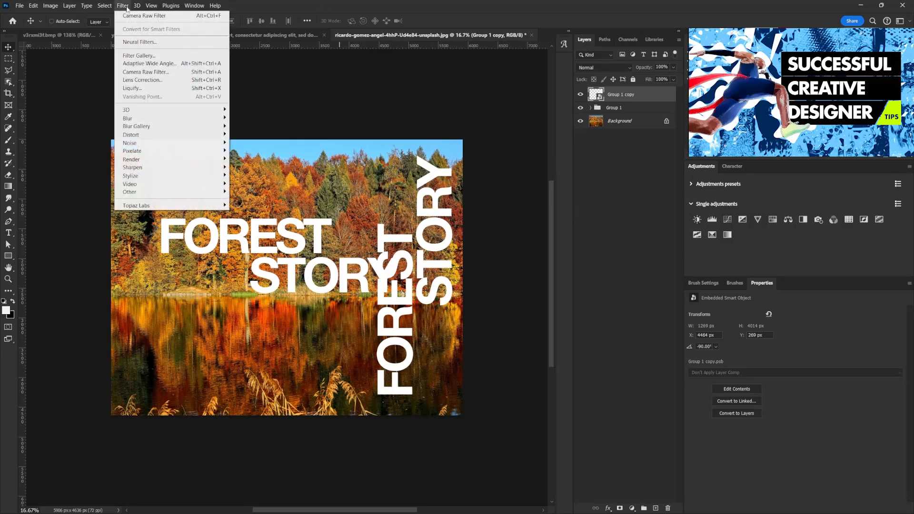
mouse_move(147, 139)
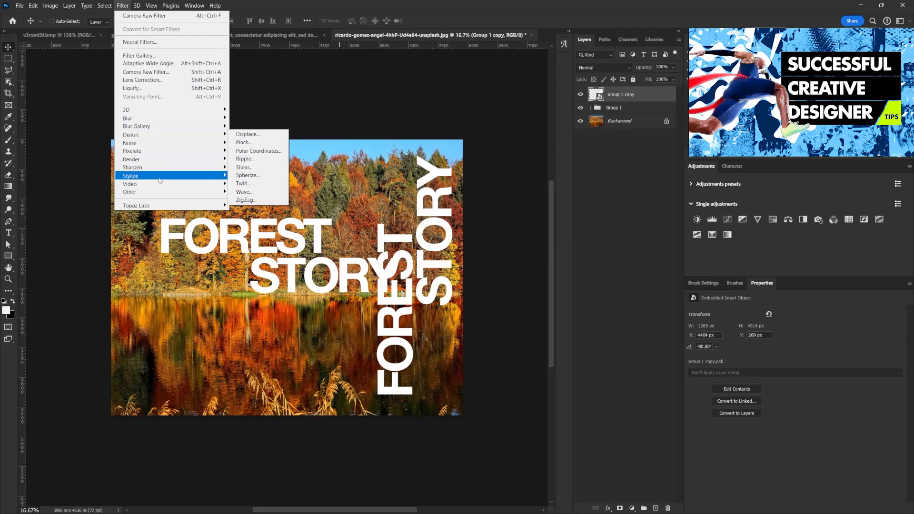
mouse_move(143, 176)
click(261, 242)
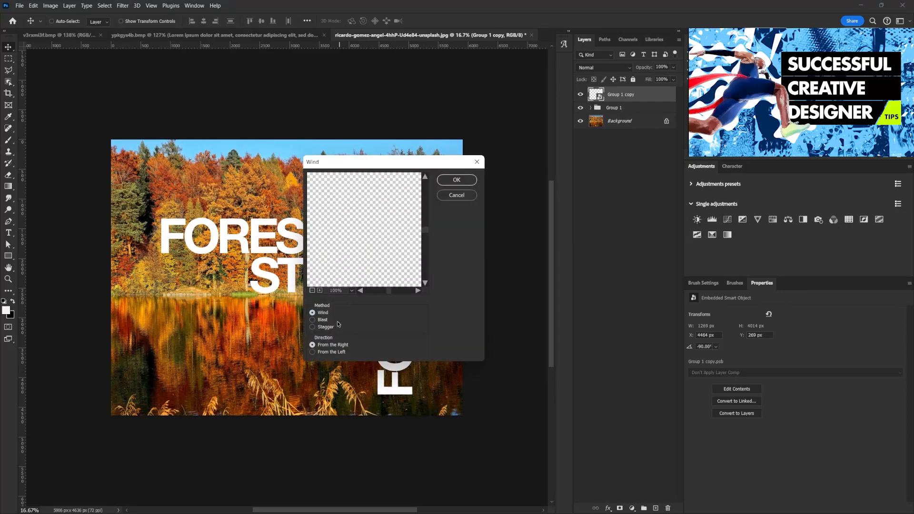
click(313, 290)
click(312, 289)
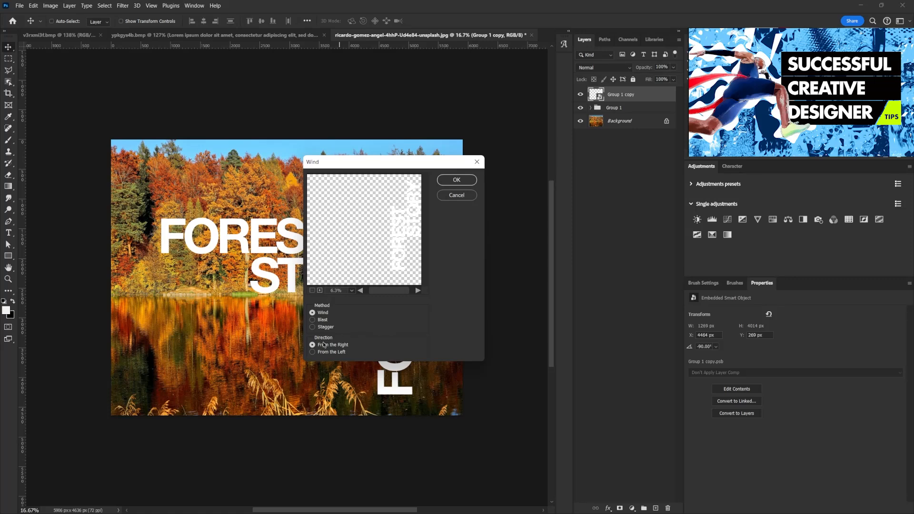
click(450, 180)
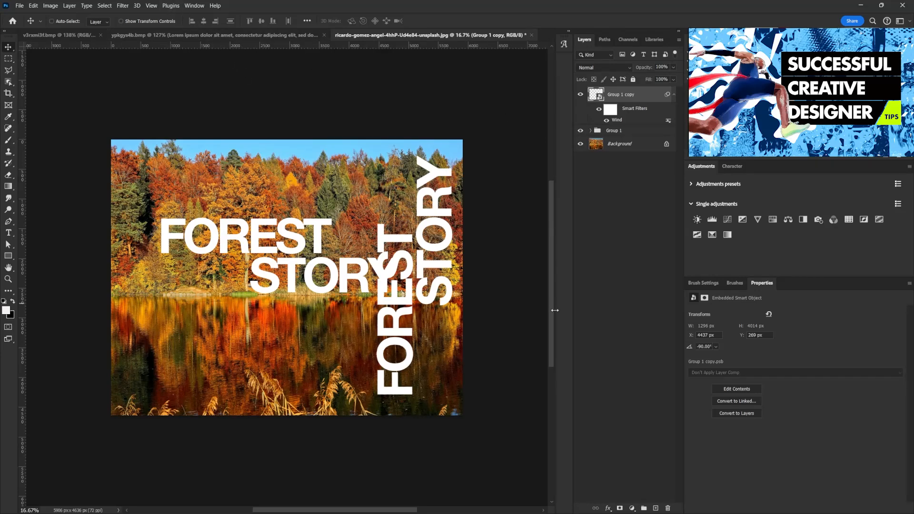
key(ctrl+z)
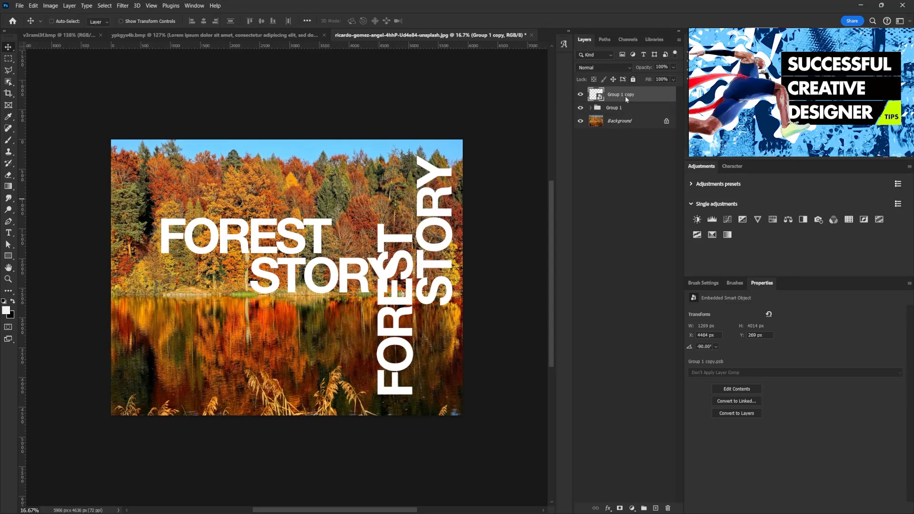
Step: Rasterize the rotated text copy and apply the Wind filter to it with method Wind, direction From the Right
right_click(625, 96)
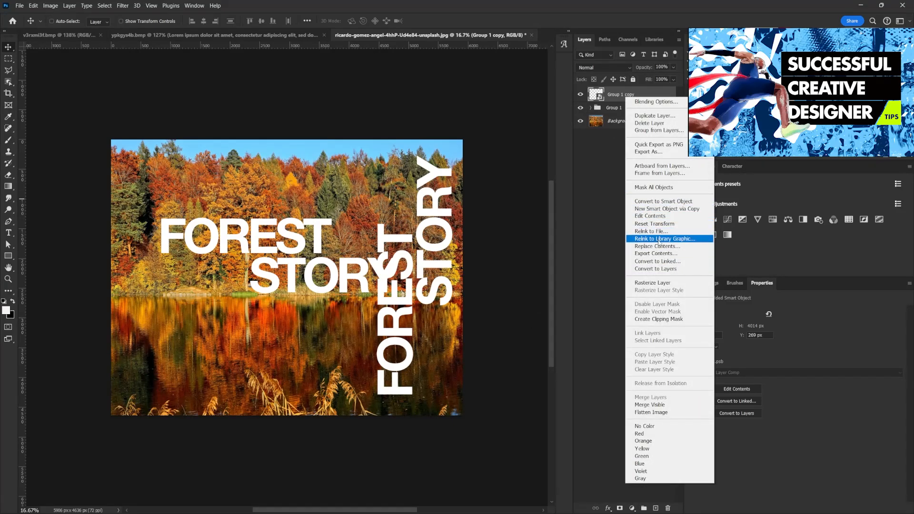
click(661, 284)
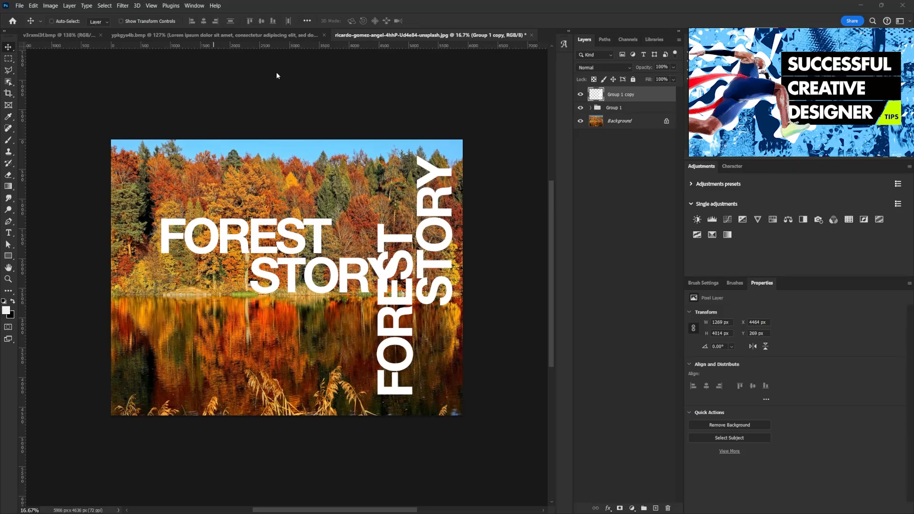
click(126, 7)
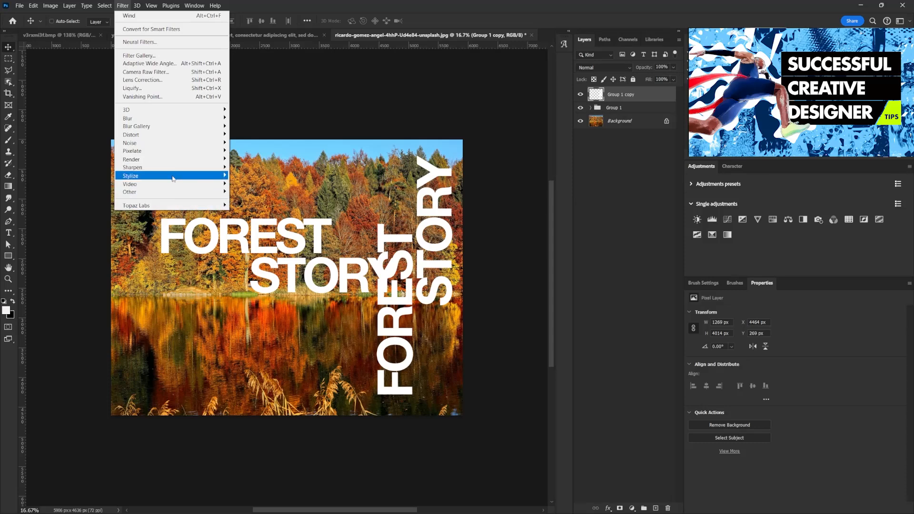
mouse_move(173, 178)
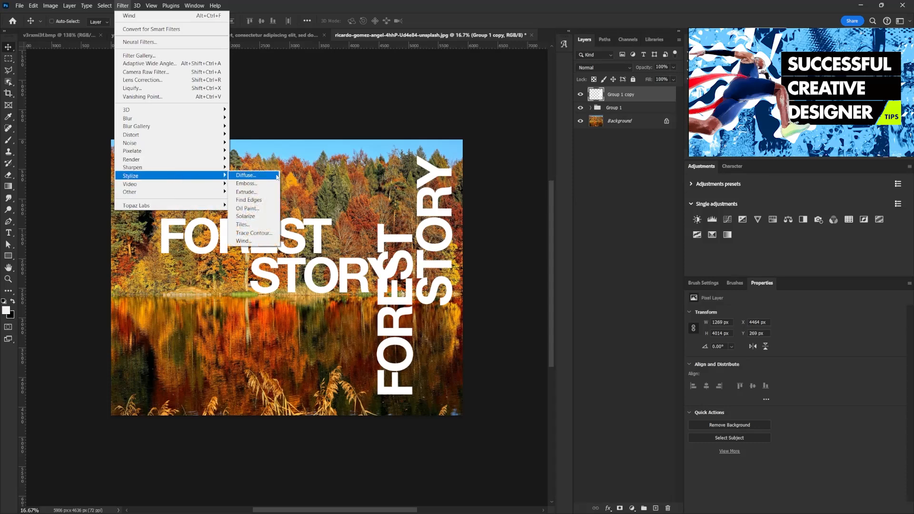
click(262, 241)
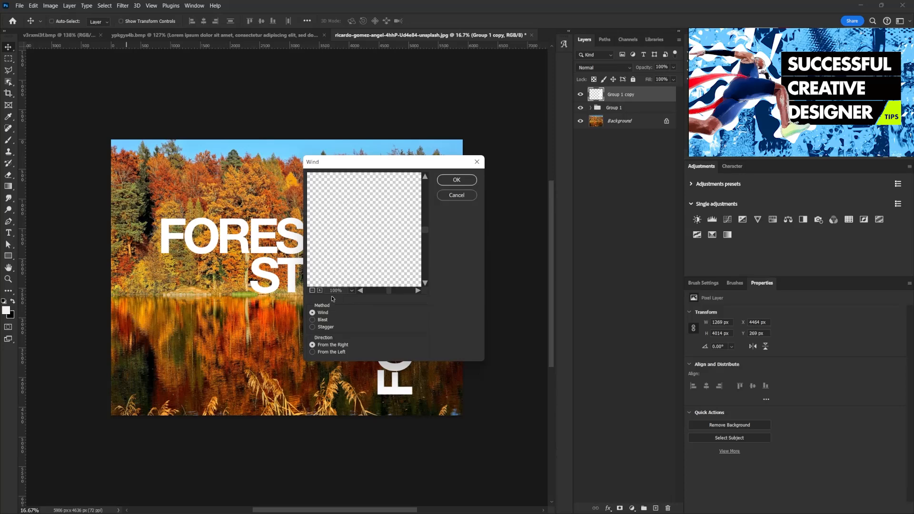
click(312, 291)
click(312, 290)
click(312, 291)
click(312, 290)
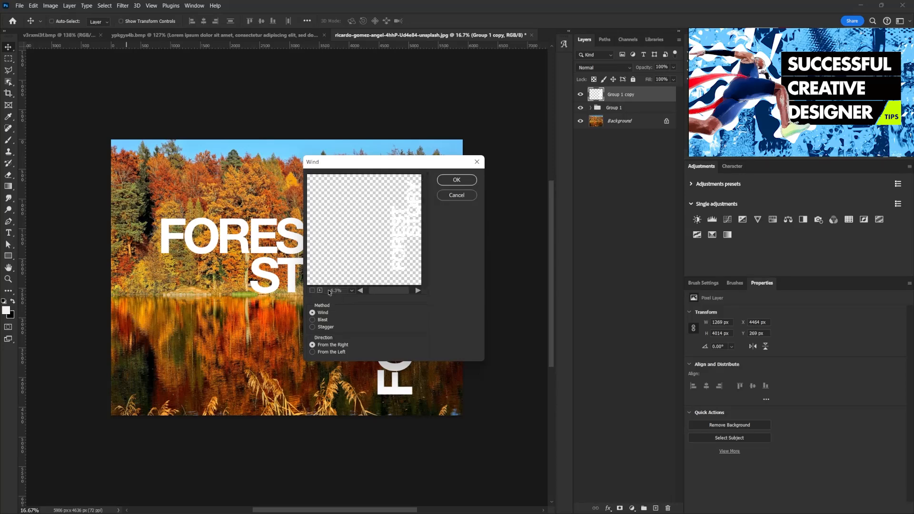
click(456, 181)
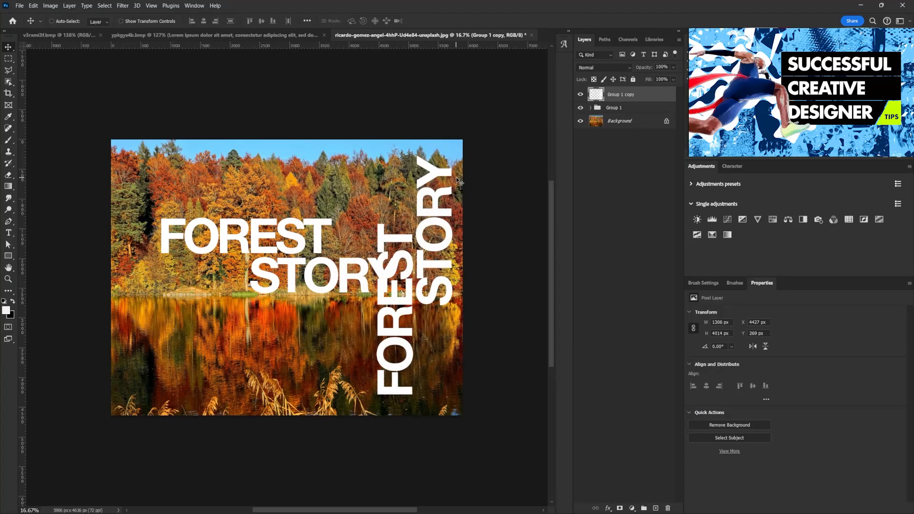
Step: Reapply the last Wind filter several more times to build up stronger streaks on the rotated text copy
click(123, 5)
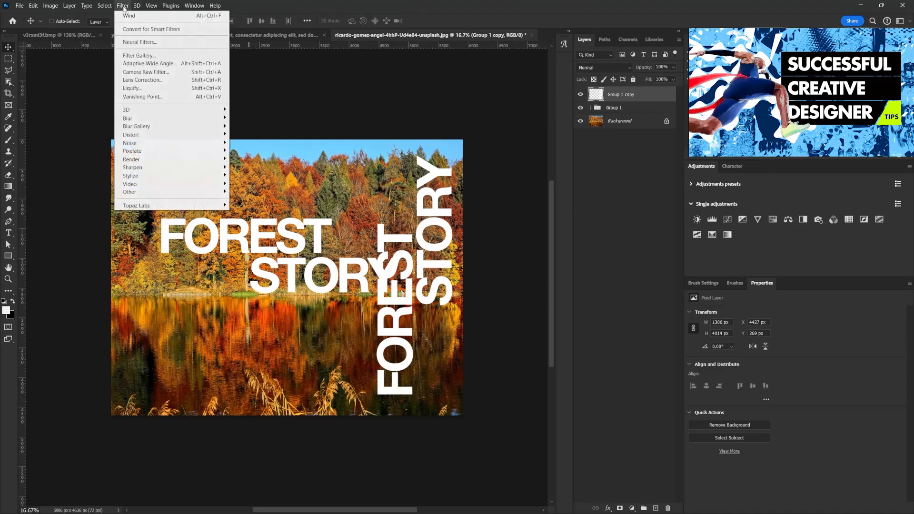
click(128, 16)
click(125, 6)
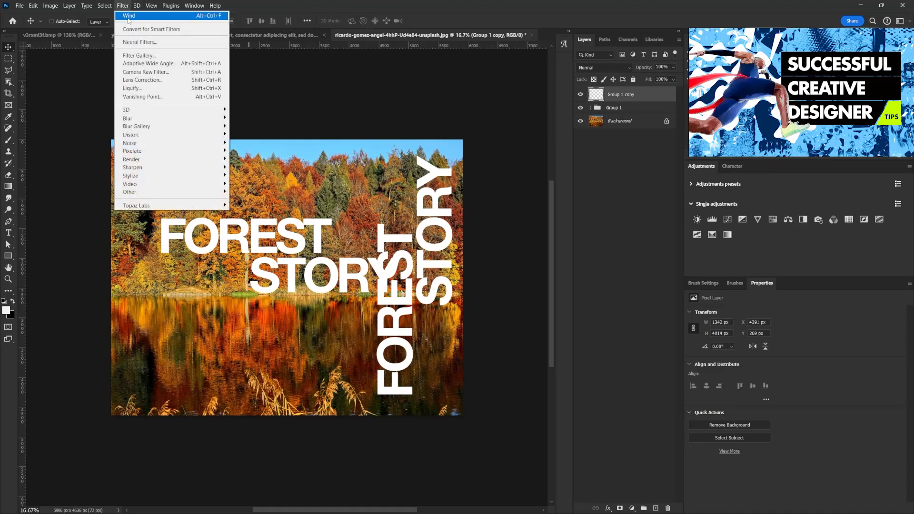
click(128, 17)
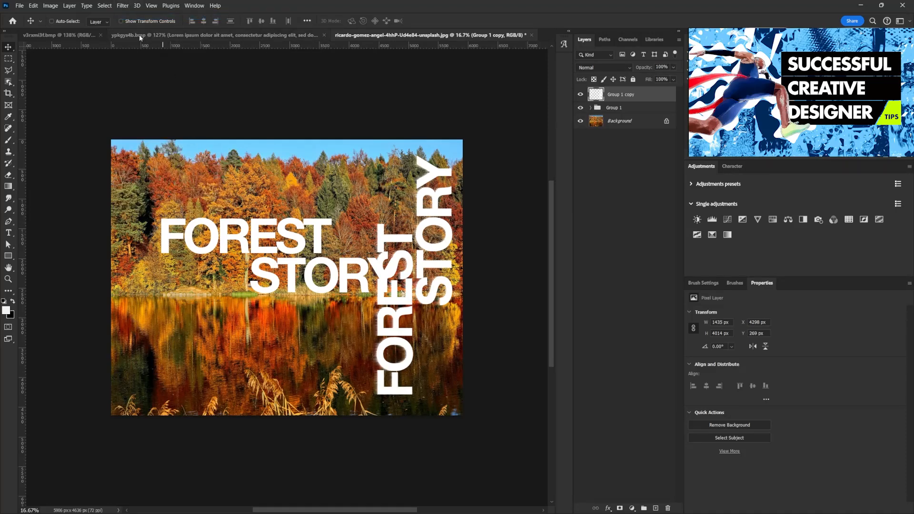
click(122, 6)
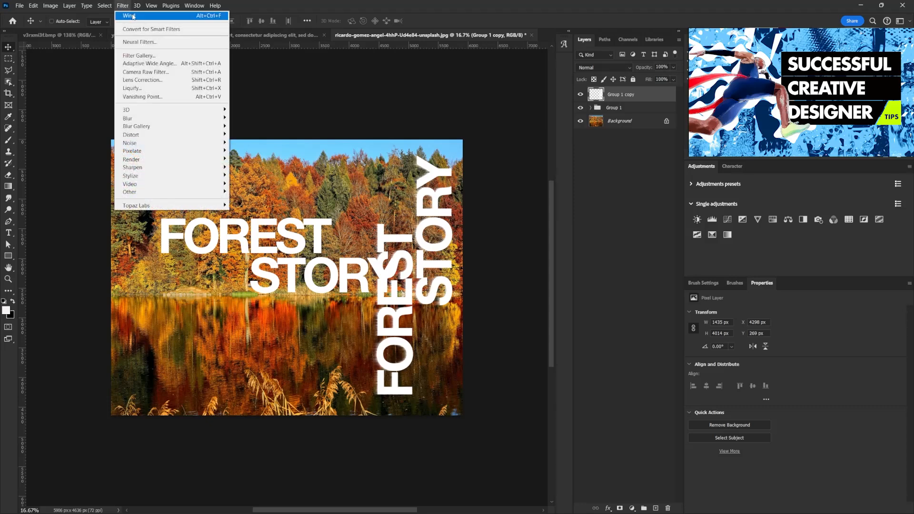
click(133, 17)
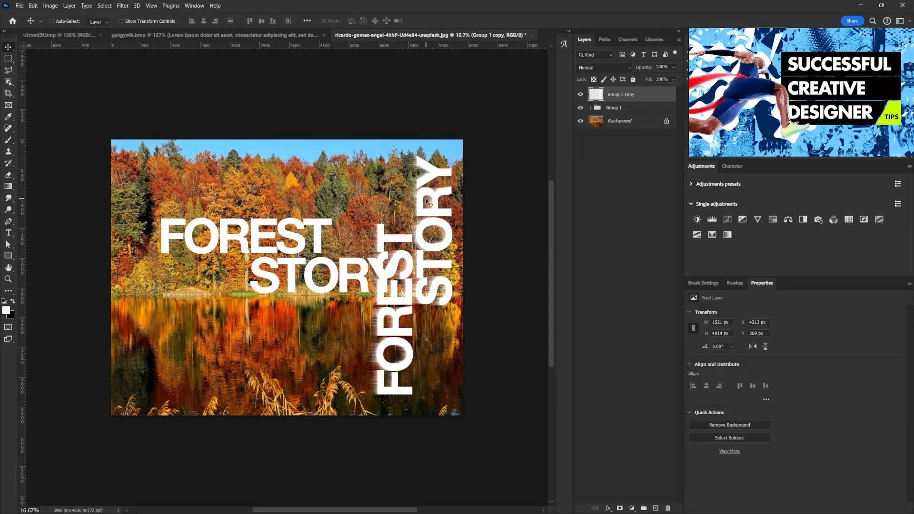
key(ctrl)
key(ctrl+alt+f)
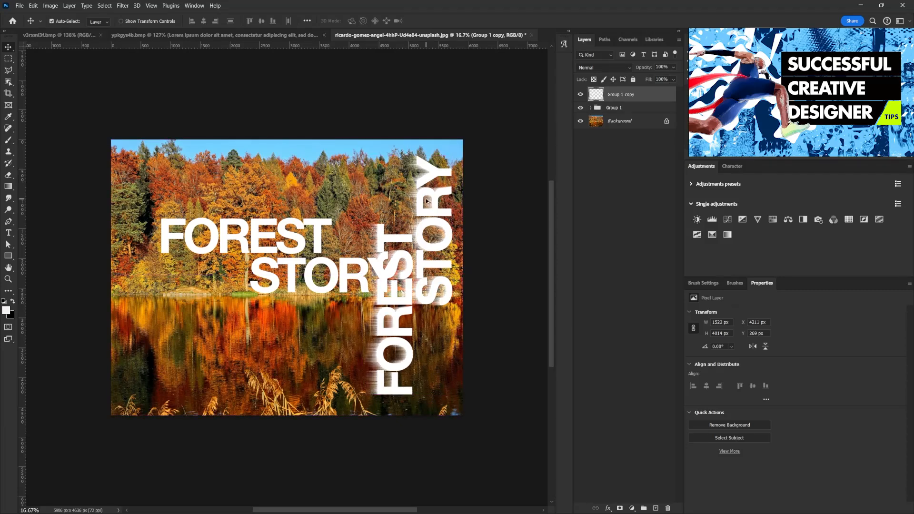
key(ctrl+alt+f)
key(ctrl+alt+f)
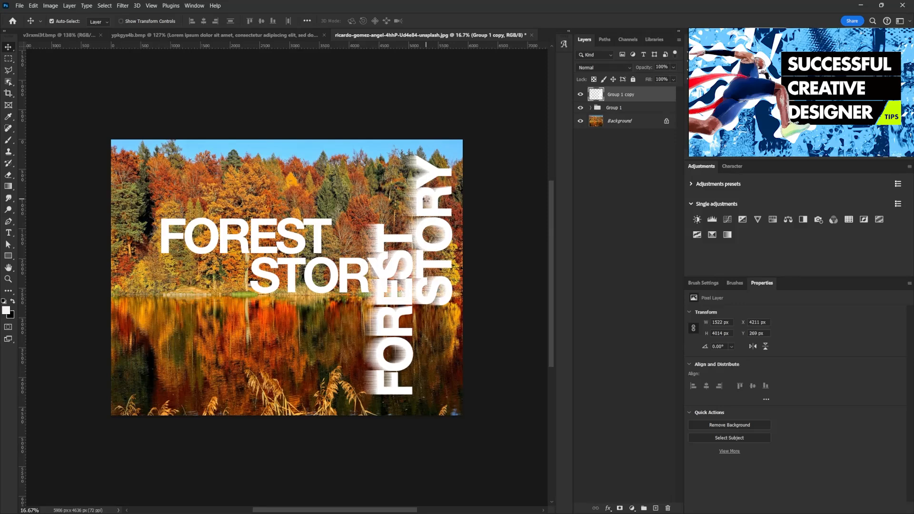
key(ctrl+alt+f)
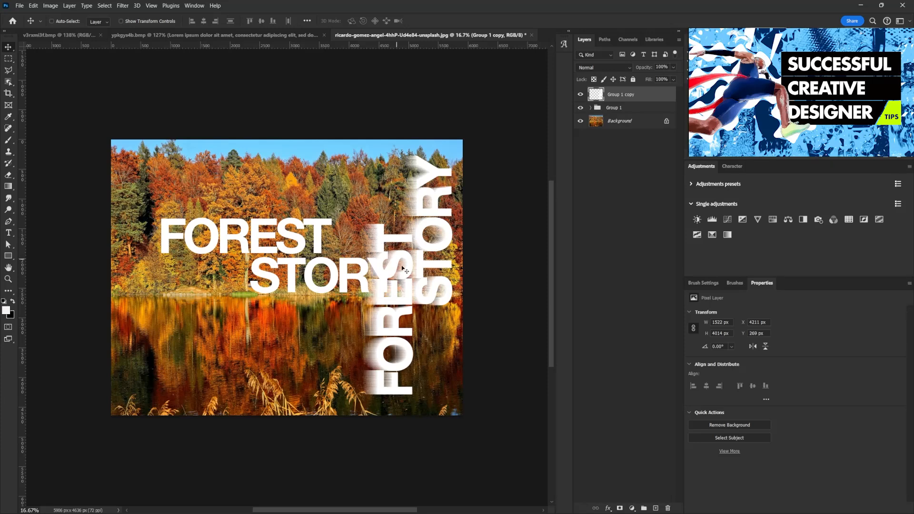
Step: Apply a Motion Blur to the rotated text copy with an angle of 0° and a distance of 29 pixels
click(150, 6)
mouse_move(123, 6)
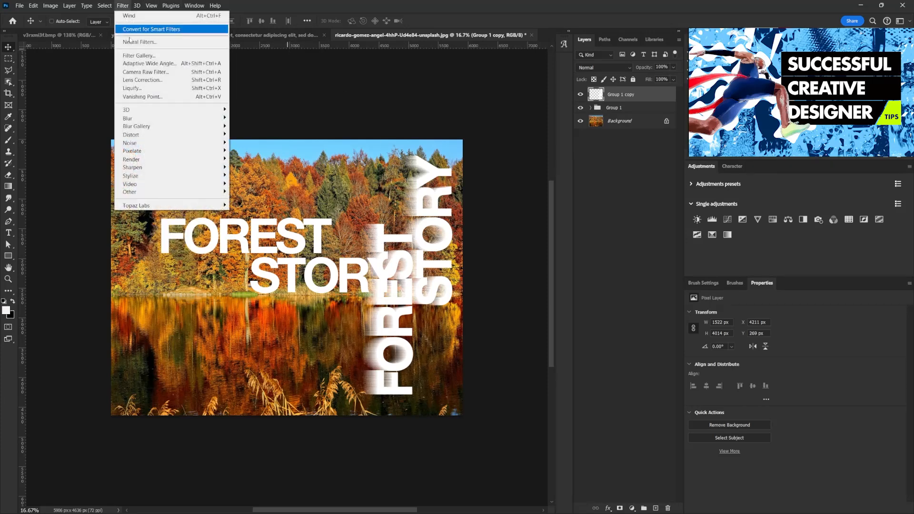
mouse_move(165, 121)
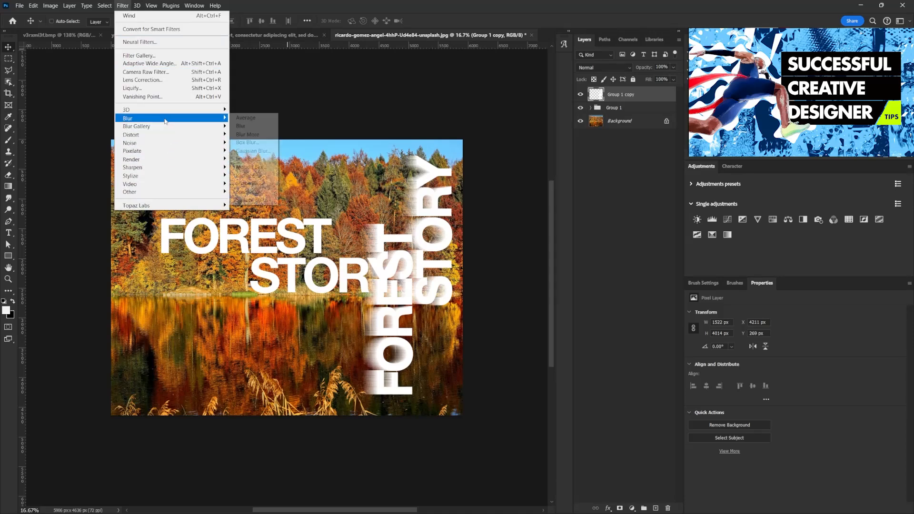
click(251, 167)
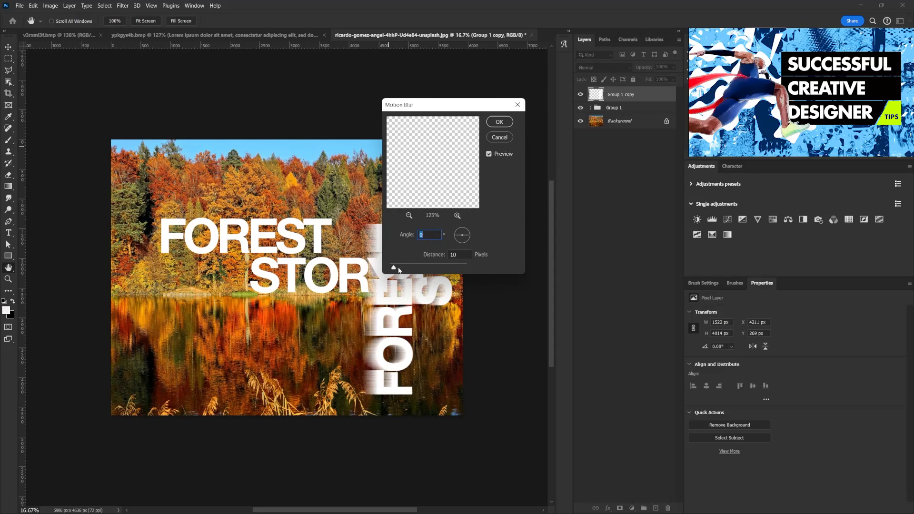
drag(393, 267, 402, 267)
drag(436, 148, 438, 164)
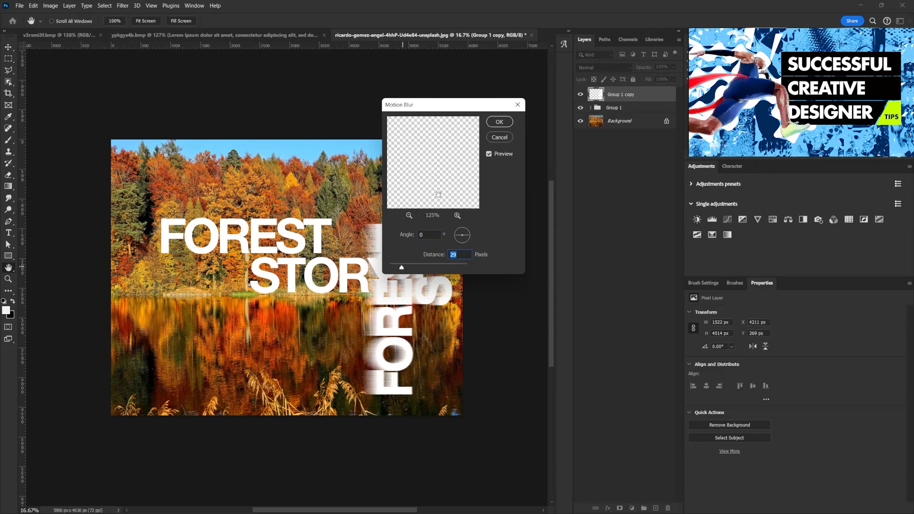
click(409, 216)
click(408, 215)
click(408, 215)
click(409, 215)
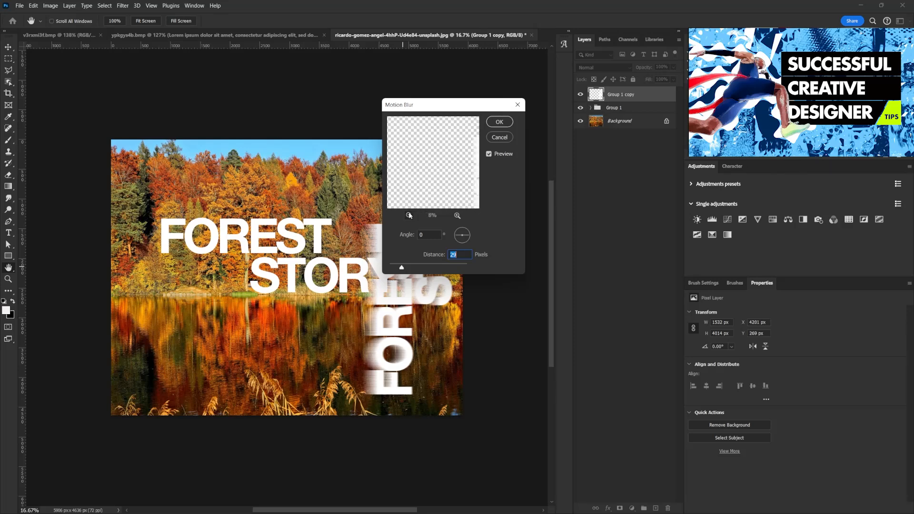
click(498, 123)
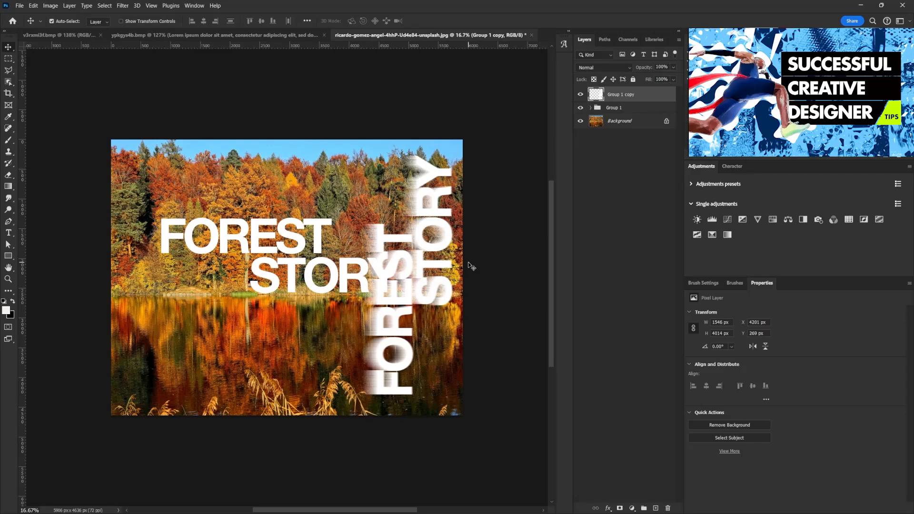
Step: Rotate the blurred text copy by -90°, flip it horizontally and place it on the water as a mirror image under the text
key(ctrl+t)
drag(487, 297, 413, 238)
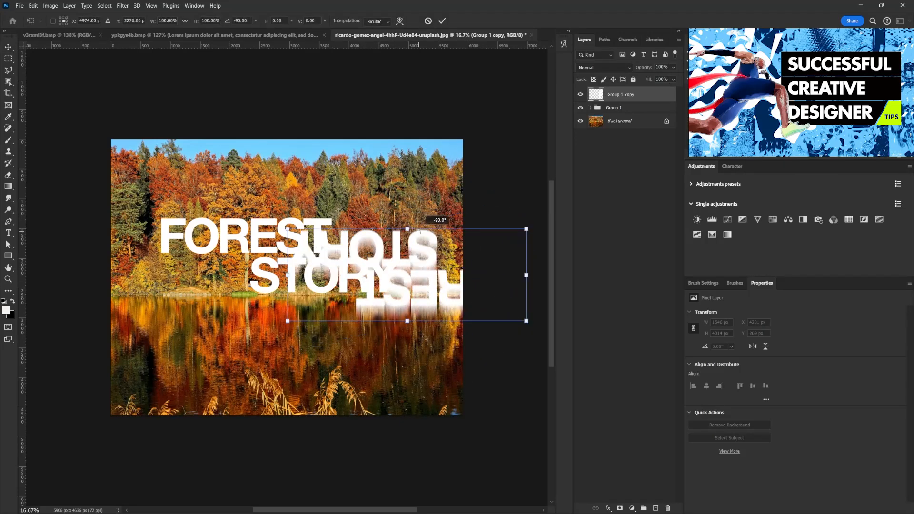
right_click(412, 245)
click(437, 429)
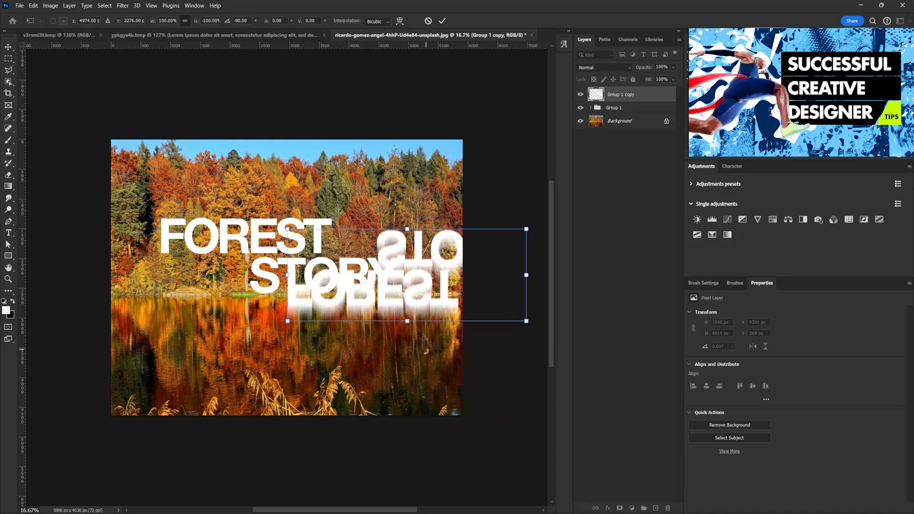
drag(422, 277, 292, 340)
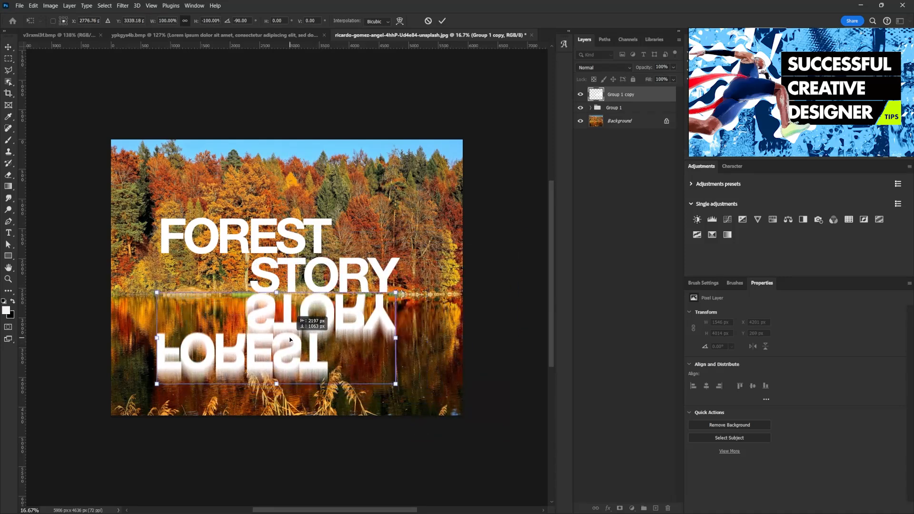
Step: Try another horizontal flip of the mirrored copy with a shifted position, and flip it back
right_click(292, 340)
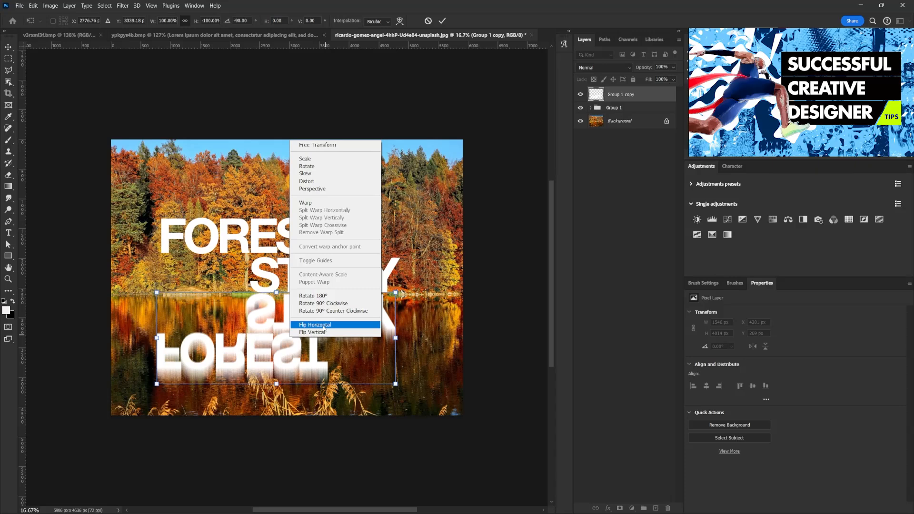
click(322, 326)
drag(252, 333, 333, 333)
right_click(333, 332)
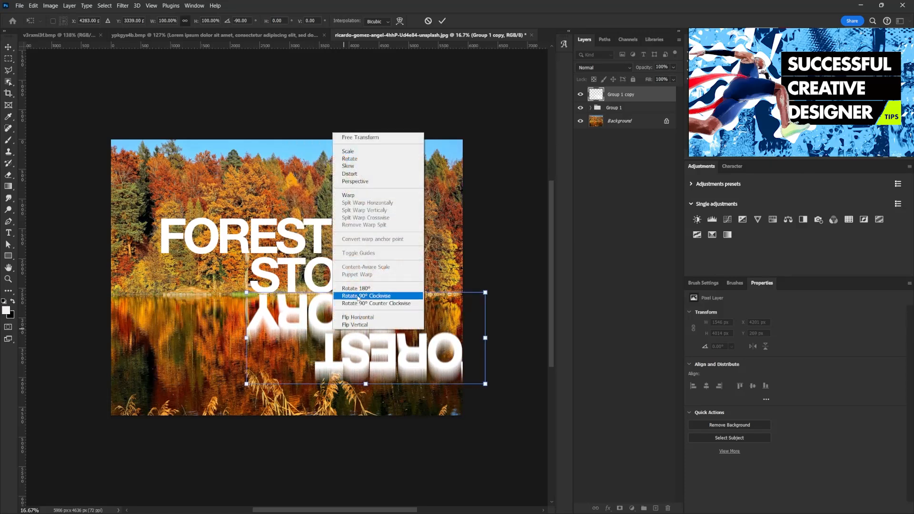
click(365, 317)
Step: Align the mirrored copy with the FOREST STORY text, apply the transform and nudge the copy slightly upward
drag(430, 318, 347, 318)
key(Return)
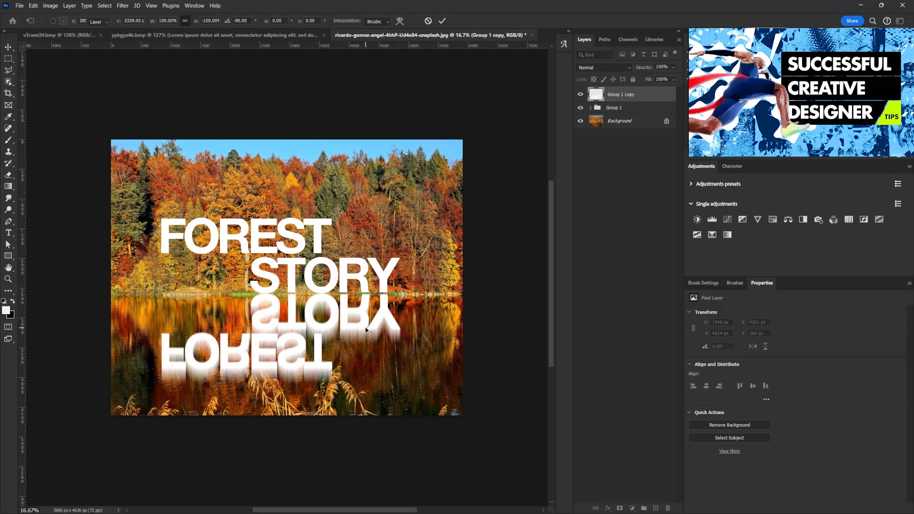
key(Up)
key(Up)
key(Up)
key(Up)
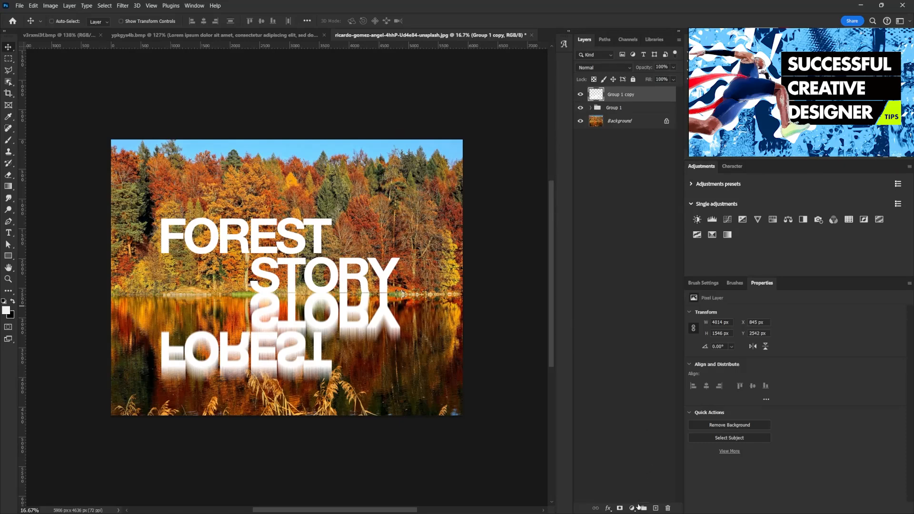
Step: Add a layer mask to the mirrored text copy and lower the layer's opacity to 86%
key(b)
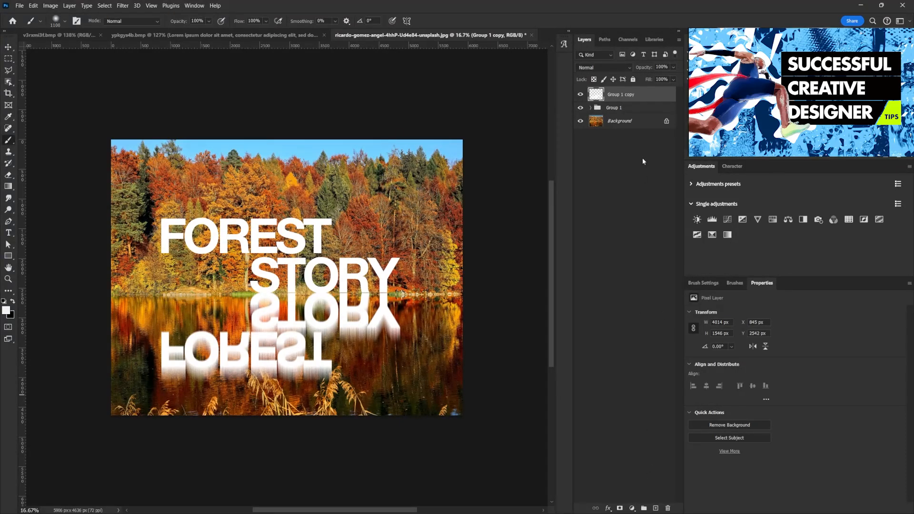
click(619, 508)
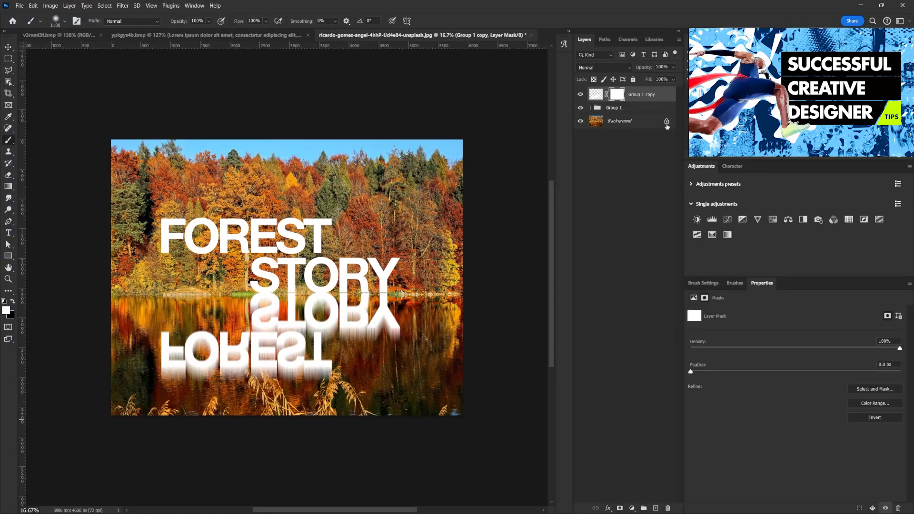
click(673, 68)
drag(676, 78, 671, 81)
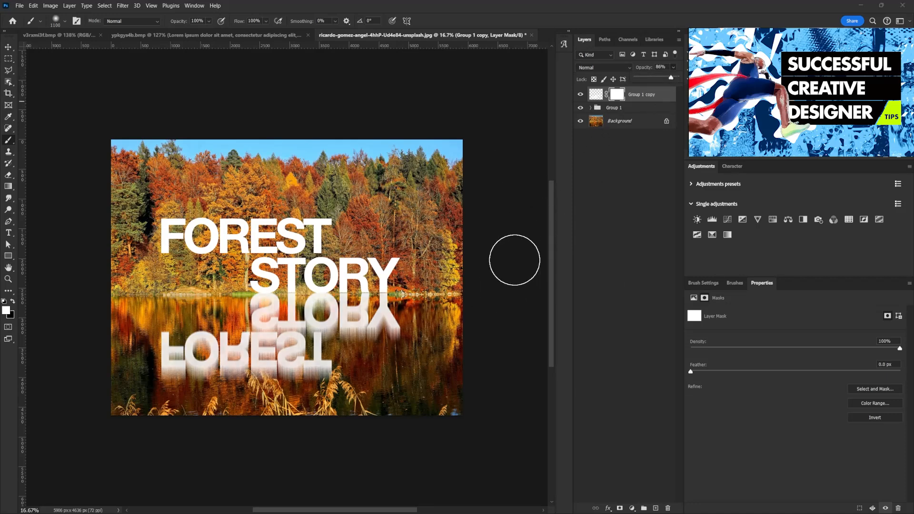
Step: Make black the foreground color and try a brush stroke on the mask across the lower reflection, then undo the stroke
click(13, 302)
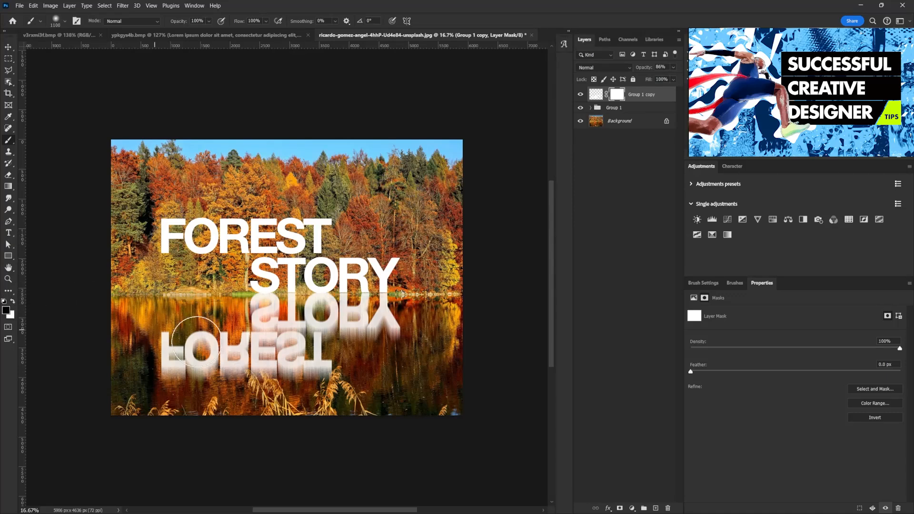
drag(362, 361, 197, 379)
key(ctrl+z)
Step: Review the brush's Transfer settings and fade the lower reflection by painting black on the mask with a soft brush of 1300 px and smaller
click(702, 283)
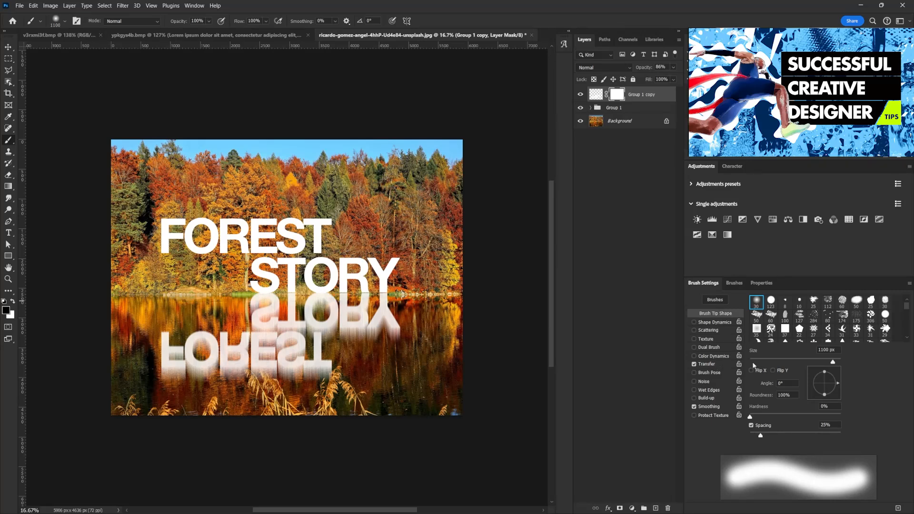
click(709, 364)
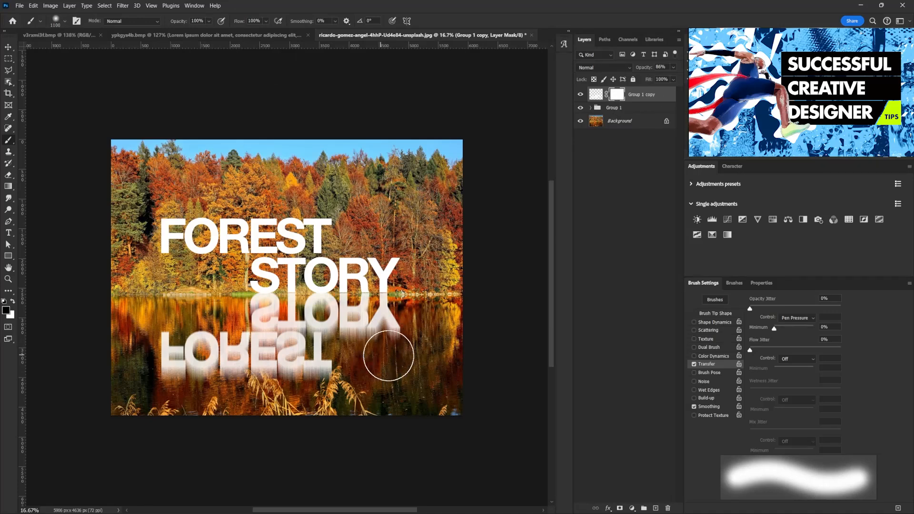
key(bracketright)
key(bracketright)
mouse_move(420, 377)
mouse_down()
mouse_move(123, 388)
mouse_move(459, 371)
mouse_move(111, 375)
mouse_move(435, 371)
mouse_move(249, 347)
mouse_move(489, 350)
mouse_move(81, 380)
mouse_up()
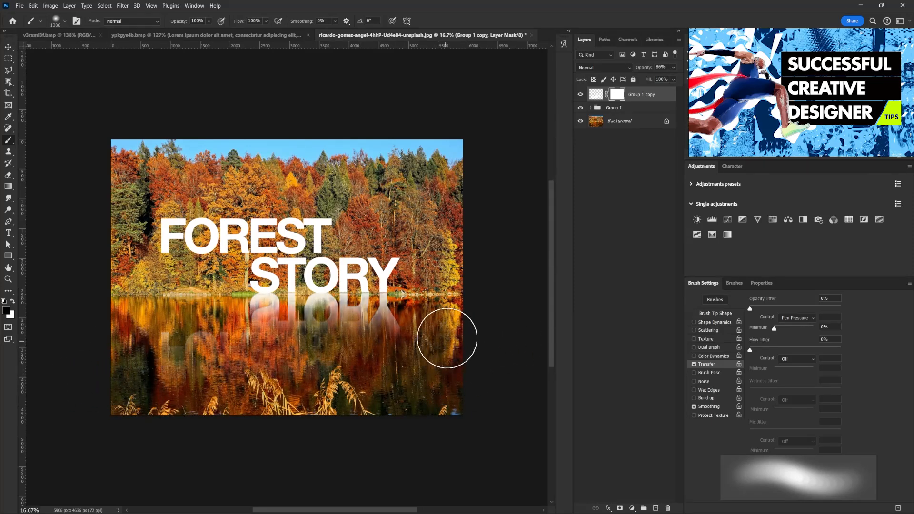
drag(423, 330, 406, 334)
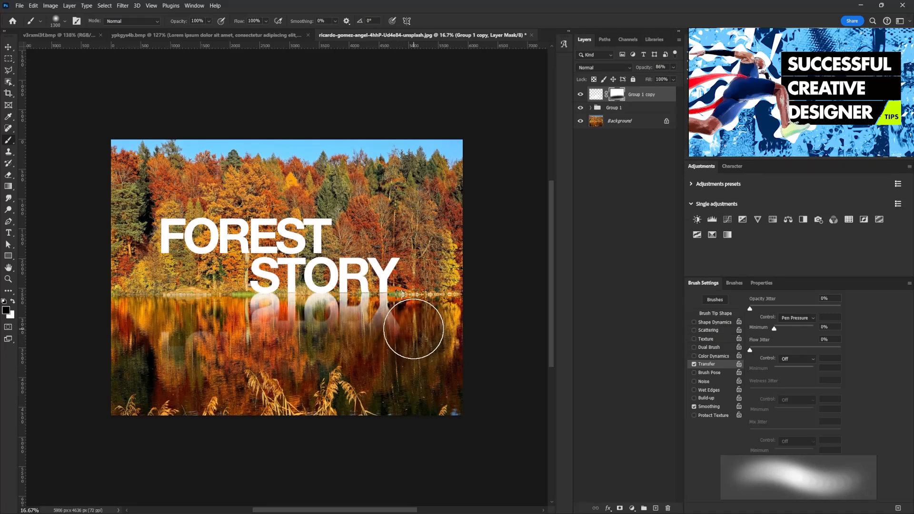
key(bracketleft)
key(bracketleft)
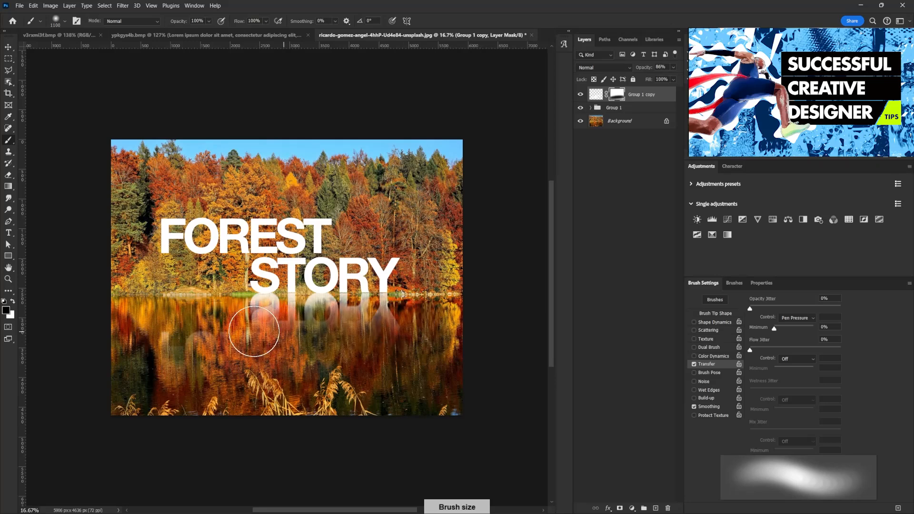
key(bracketleft)
key(bracketleft)
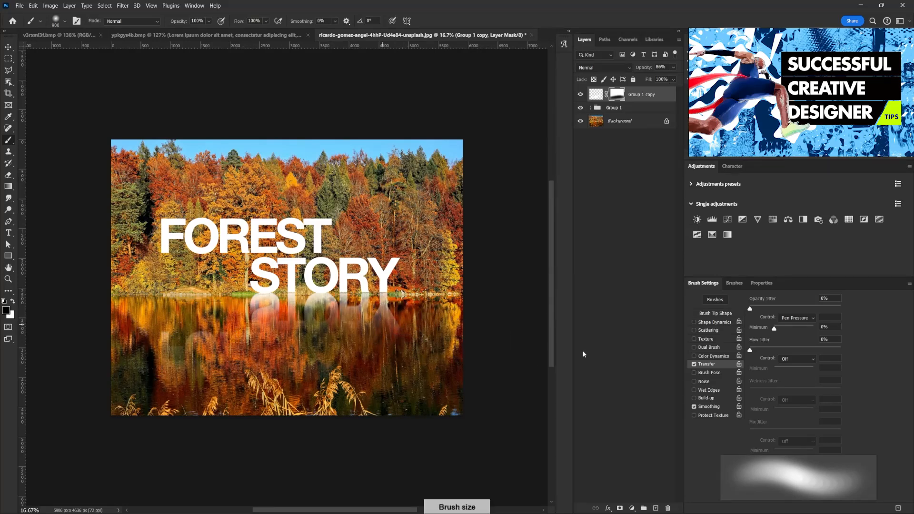
key(v)
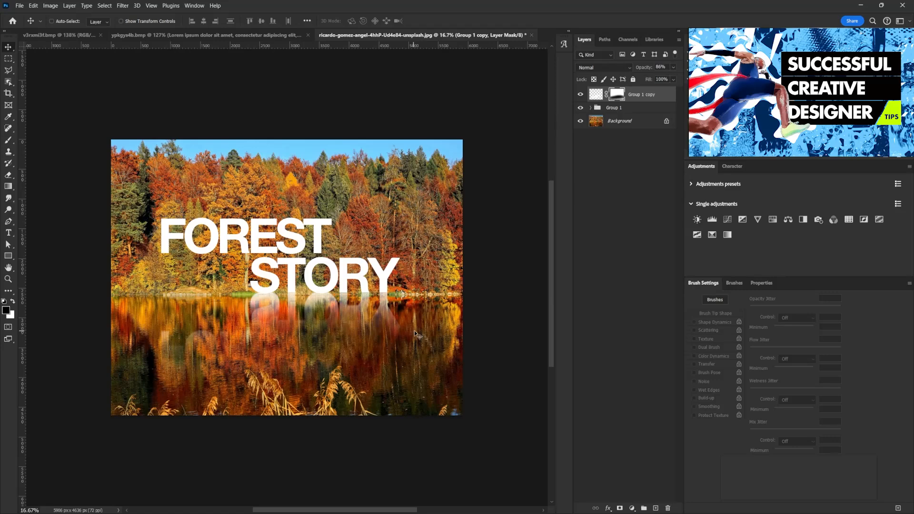
click(8, 233)
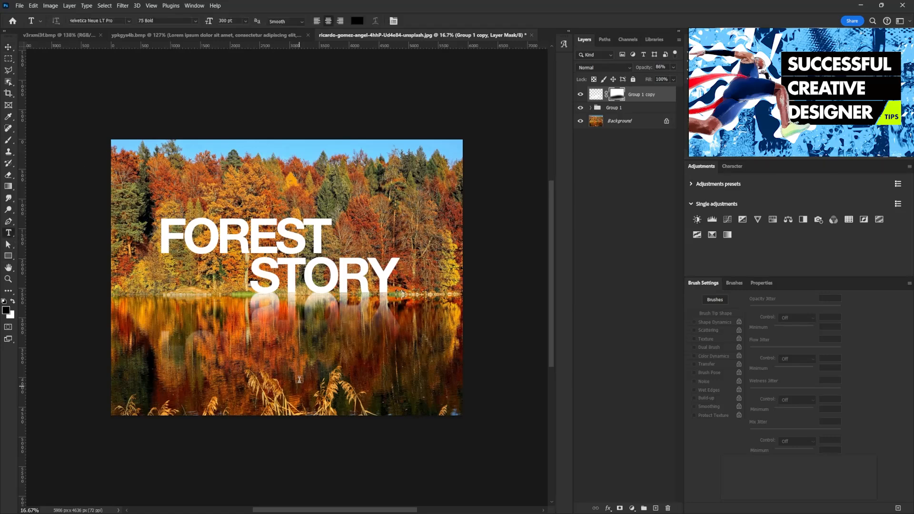
drag(291, 342, 427, 394)
text(HTTPS://YOUTU.BE/UDRAKRH3Z)
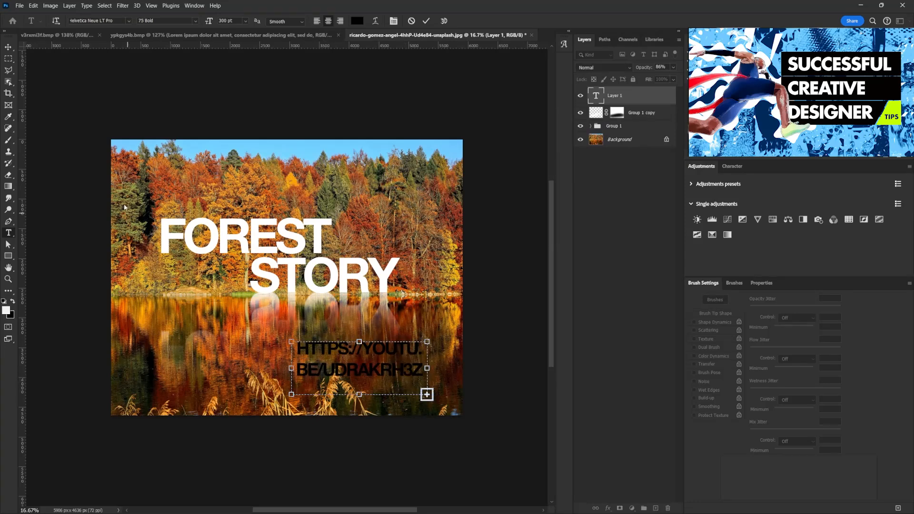
click(9, 47)
key(Delete)
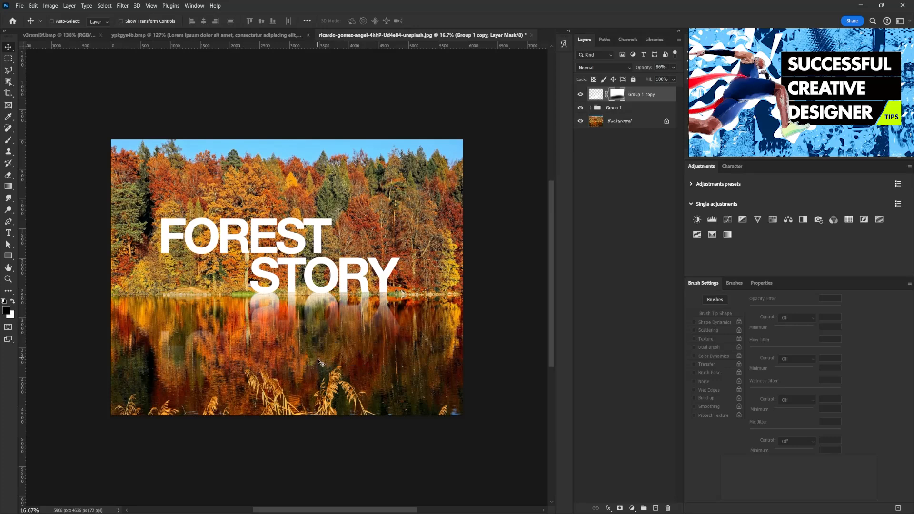
Step: Add a paragraph text box with Lorem ipsum placeholder text over the water and show its type properties
click(8, 232)
drag(270, 337, 444, 385)
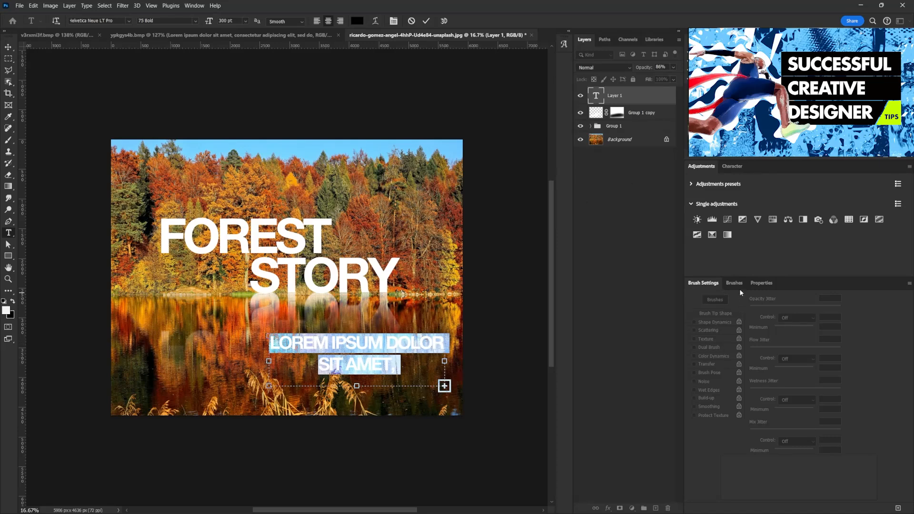
click(761, 282)
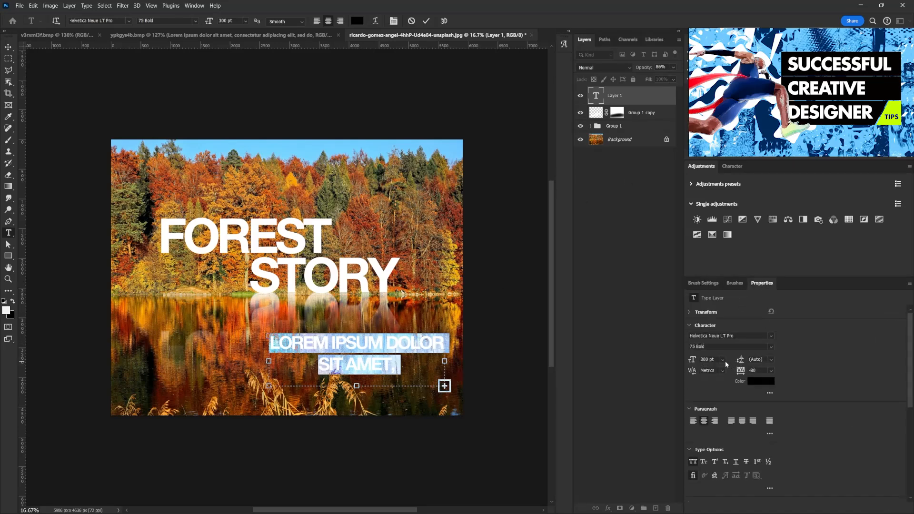
Step: Try the placeholder text at font sizes of 10 pt and 36 pt
click(723, 360)
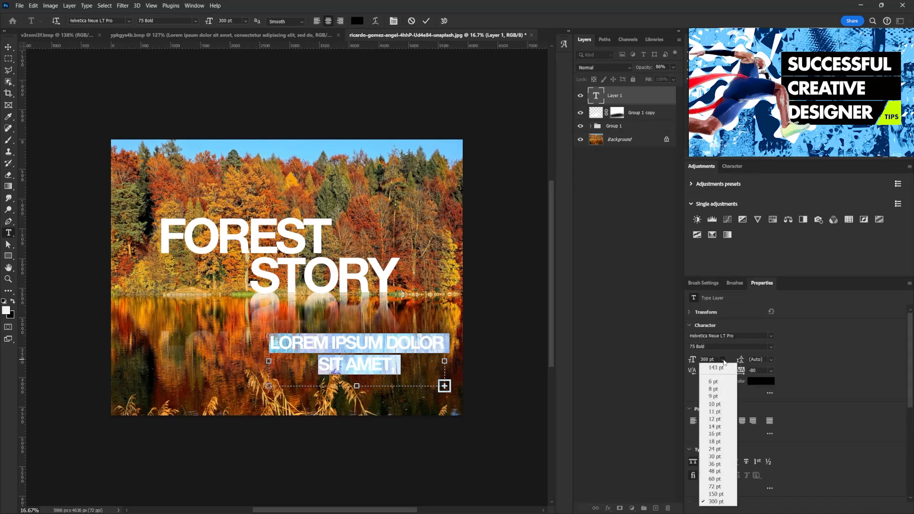
click(719, 405)
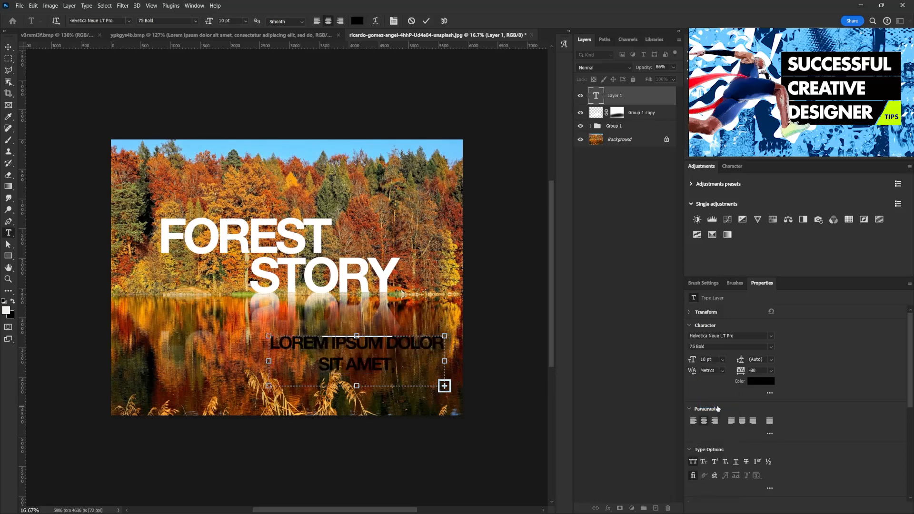
click(720, 363)
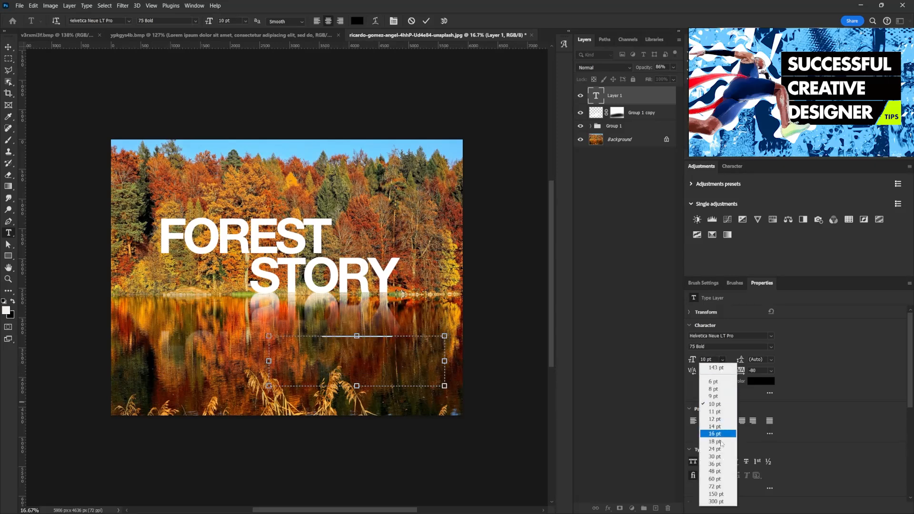
click(719, 462)
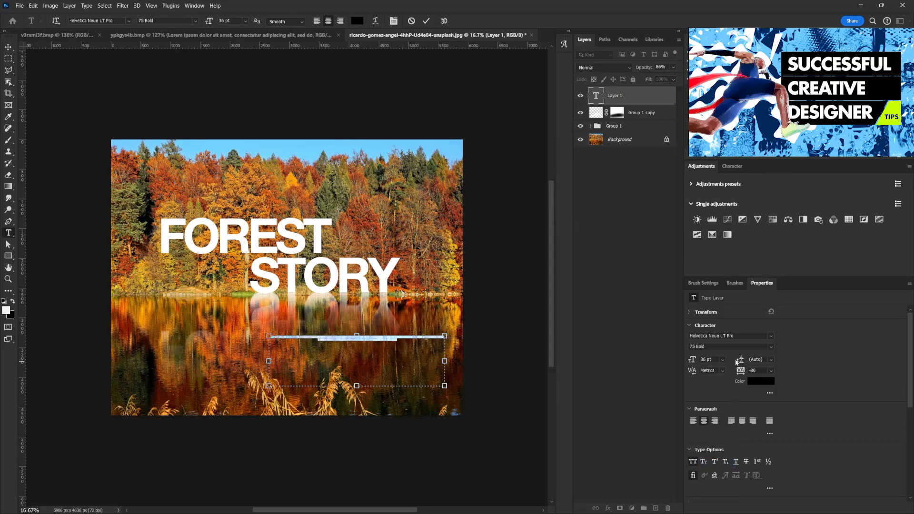
Step: Set the placeholder text's font size to 72 pt and its color to white (ffffff)
click(727, 362)
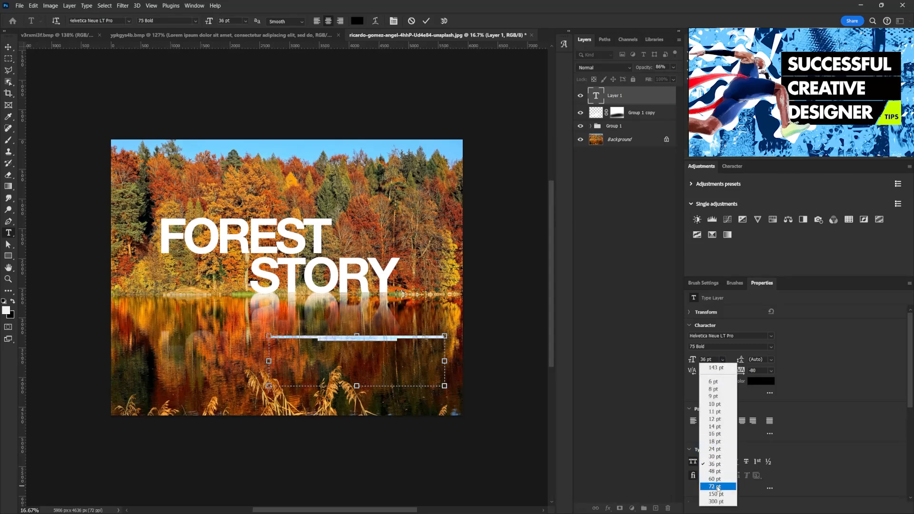
click(718, 489)
click(760, 381)
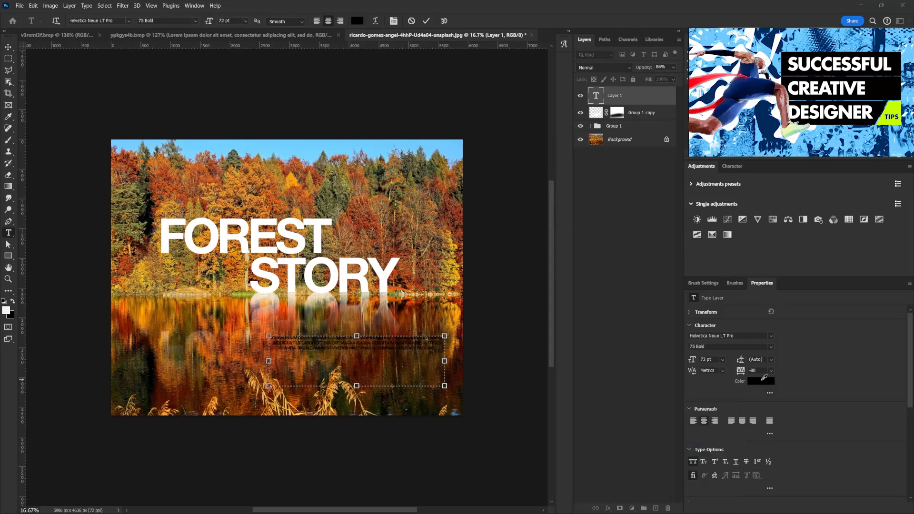
drag(677, 299, 675, 191)
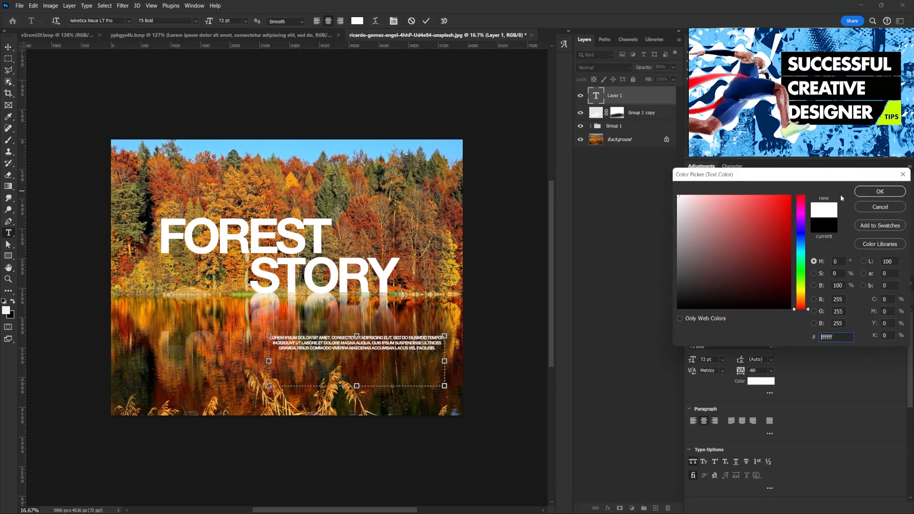
click(867, 190)
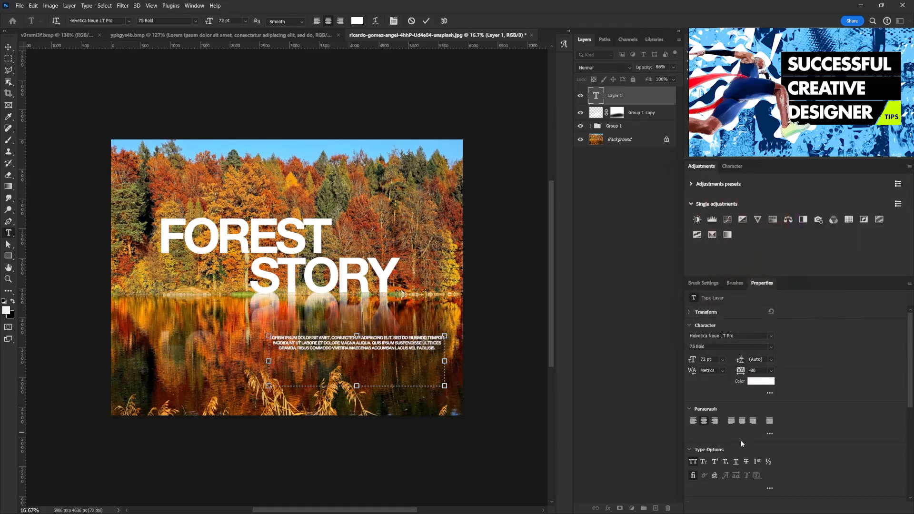
Step: Turn off All Caps for the placeholder text and set its leading to 85 pt
click(693, 461)
click(770, 360)
click(765, 465)
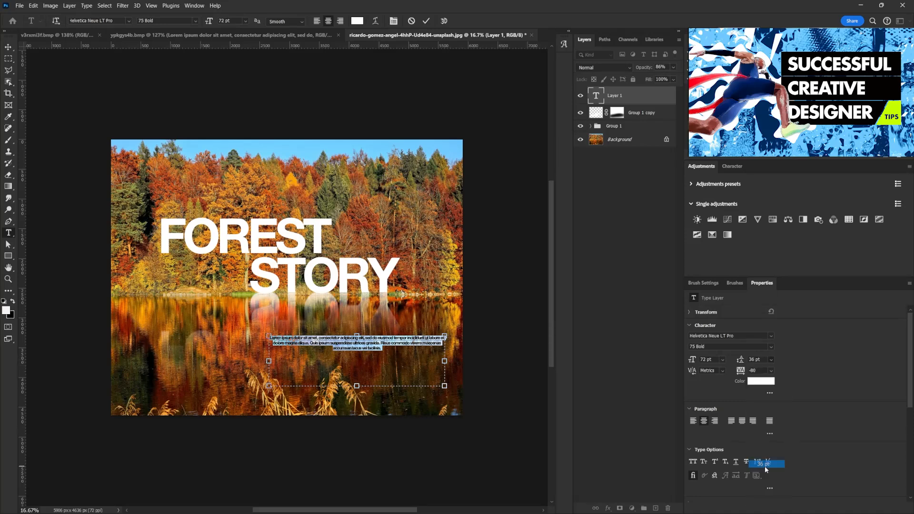
click(764, 359)
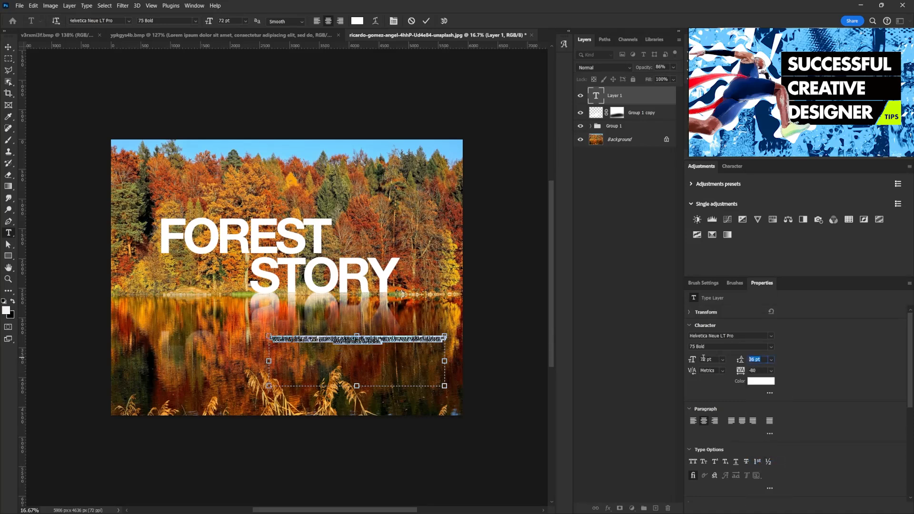
key(shift+Up)
key(shift+Up)
key(shift+Up)
key(shift+Up)
key(shift+Up)
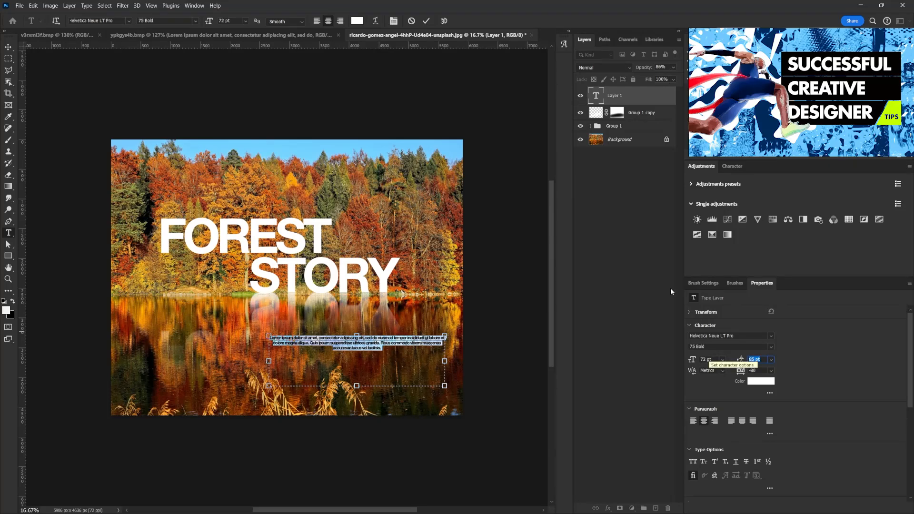
Step: Left-align the placeholder paragraph, narrow its text box and set the tracking to 0
click(316, 21)
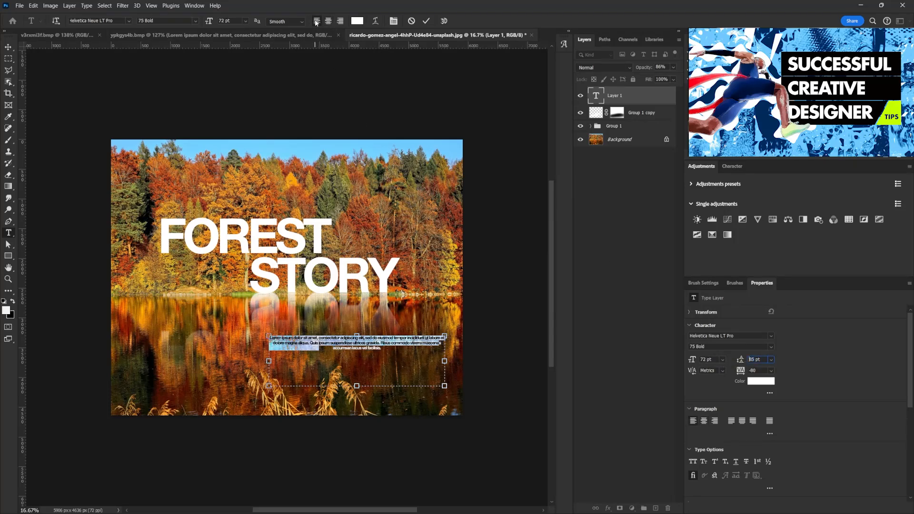
drag(444, 361, 390, 361)
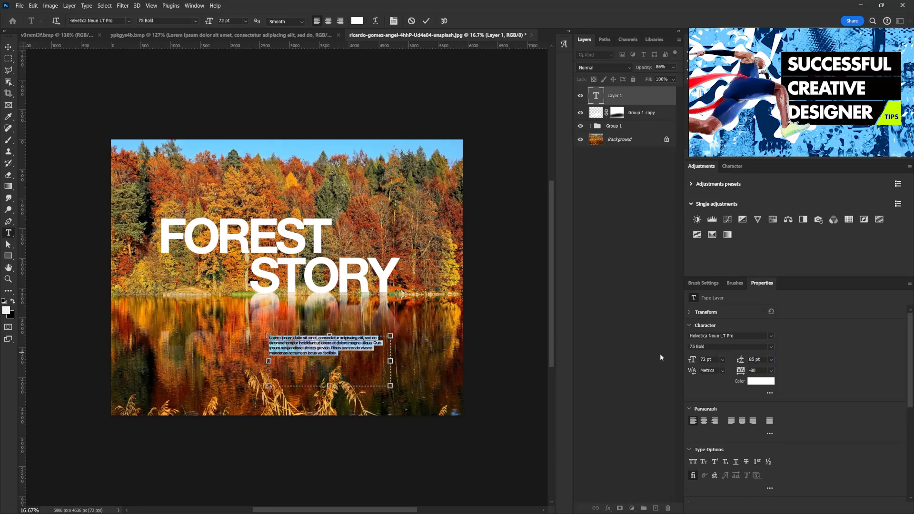
text(0)
key(Return)
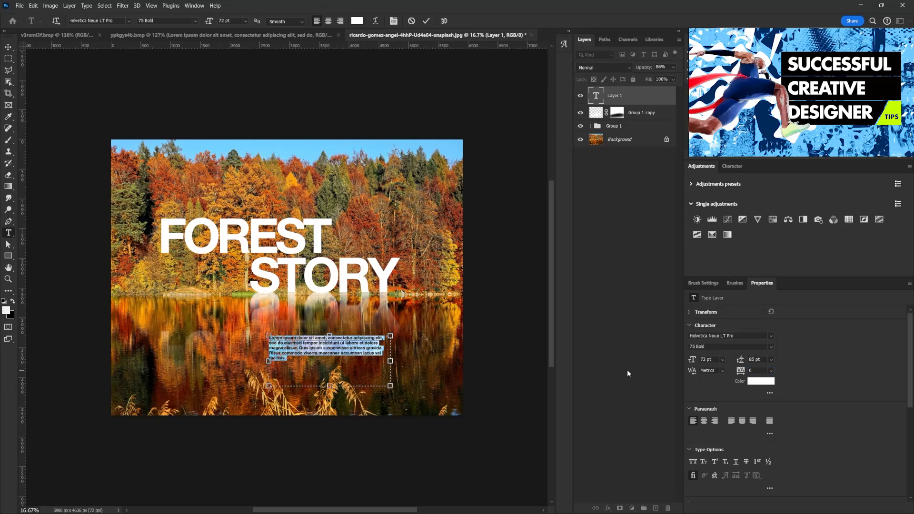
Step: Narrow the paragraph's text box further and duplicate the paragraph to form two columns side by side over the water
mouse_move(284, 364)
mouse_down()
mouse_move(389, 352)
mouse_move(279, 347)
mouse_up()
click(8, 47)
drag(341, 347, 340, 350)
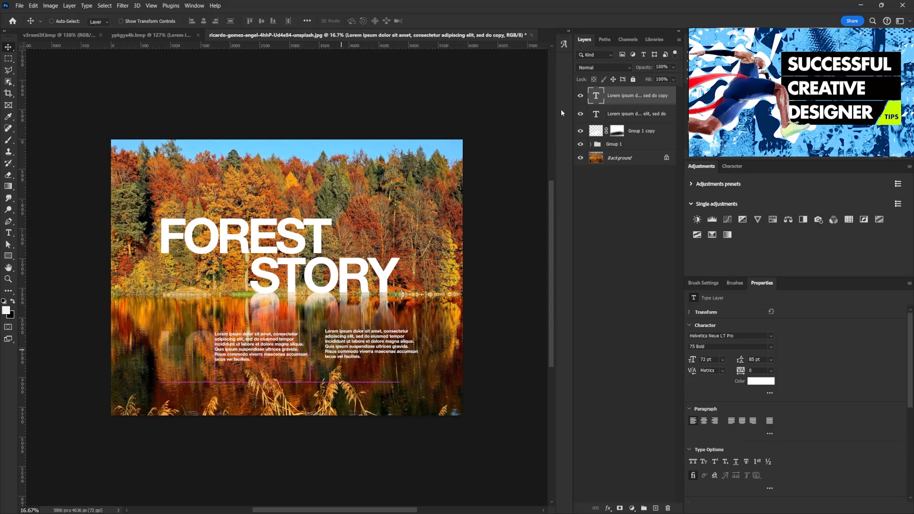
Step: Place a vertical guide at the left edge of "STORY" and move both paragraphs so the first column aligns with it
shift+click(614, 114)
drag(19, 351, 250, 310)
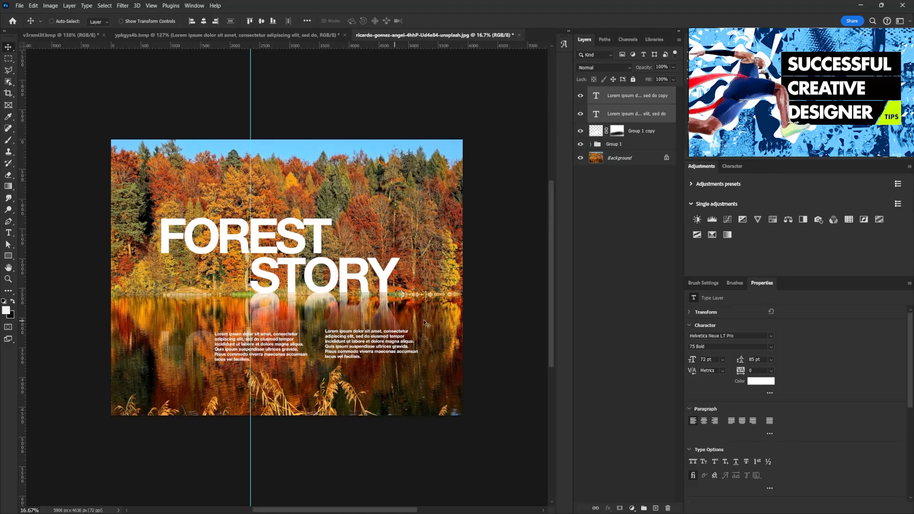
drag(267, 350, 302, 349)
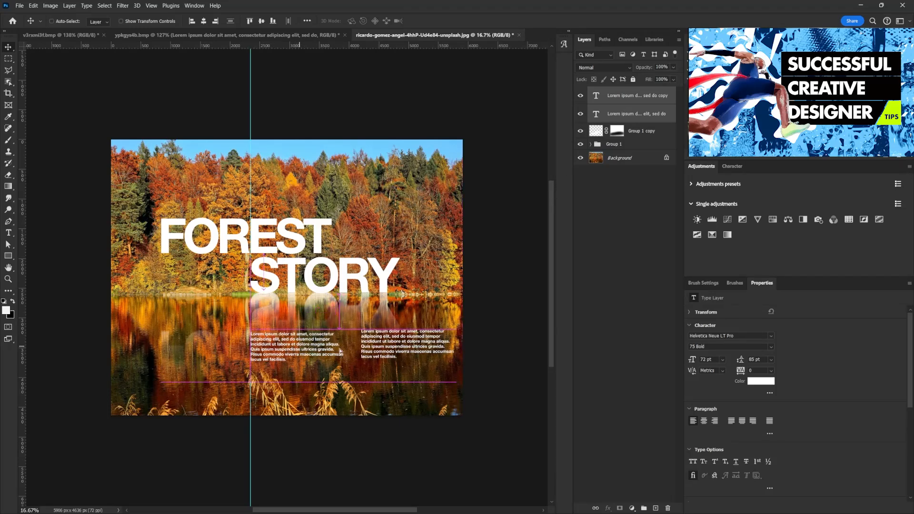
Step: Select the right-hand paragraph on the canvas and nudge it left, closer to the first column
right_click(417, 343)
click(436, 347)
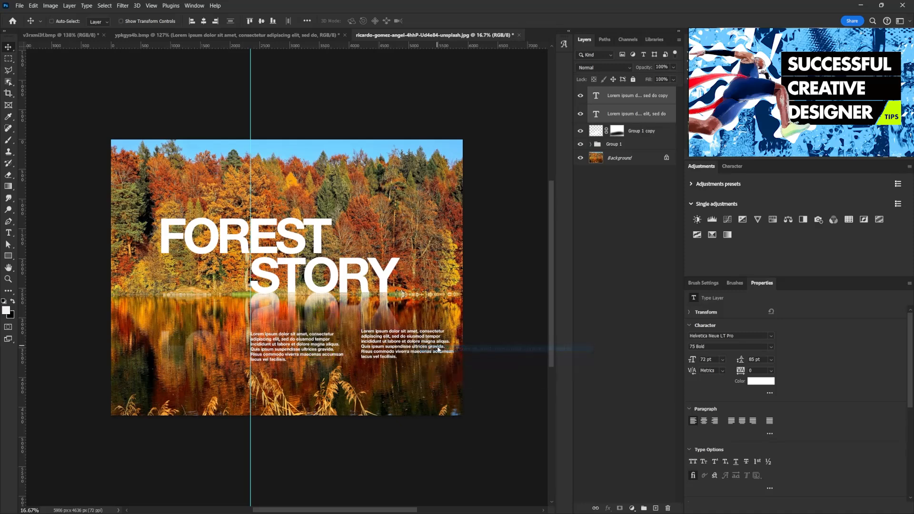
key(shift+Left)
key(shift+Left)
key(shift+Left)
key(shift+Left)
key(shift+Left)
key(shift+Left)
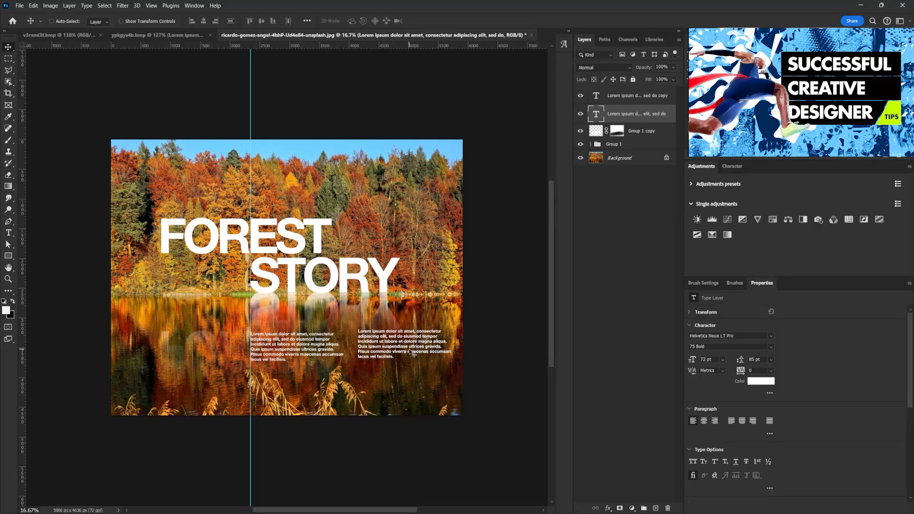
key(shift+Left)
key(shift+Left)
key(shift+Left)
key(shift+Left)
key(shift+Left)
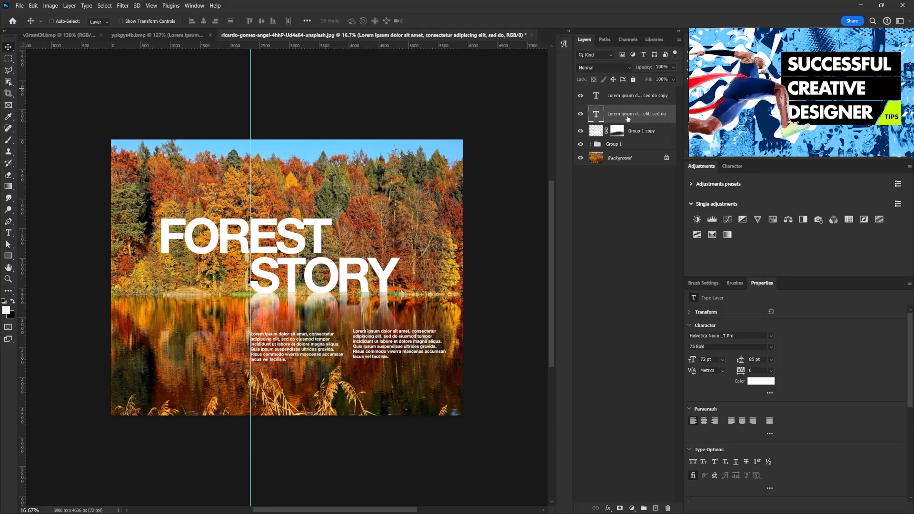
Step: Set the right-hand paragraph's font style to 55 Roman and clear the vertical guide from the canvas
click(770, 347)
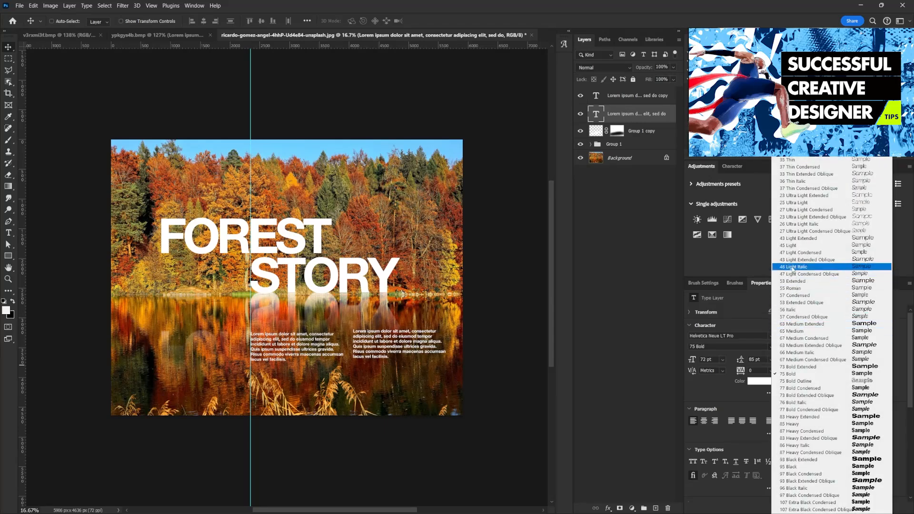
click(792, 289)
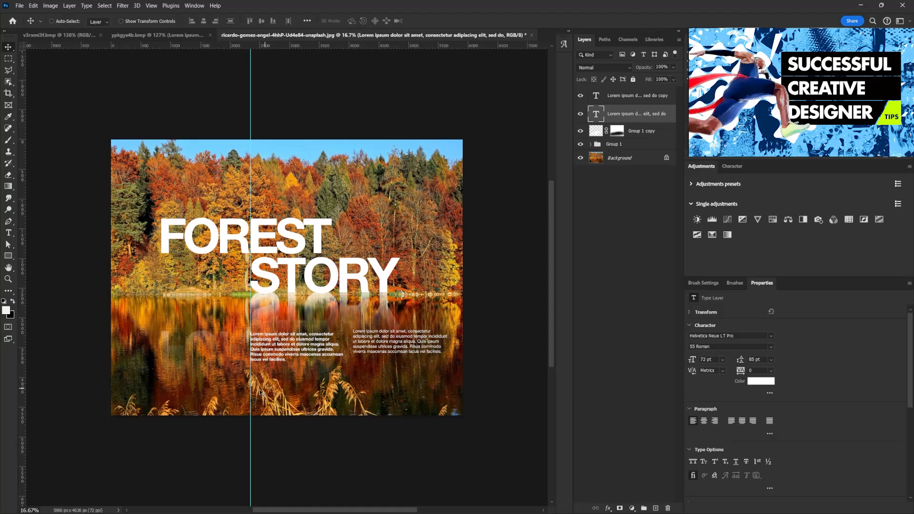
drag(22, 352, 2, 344)
key(ctrl+semicolon)
drag(438, 281, 350, 297)
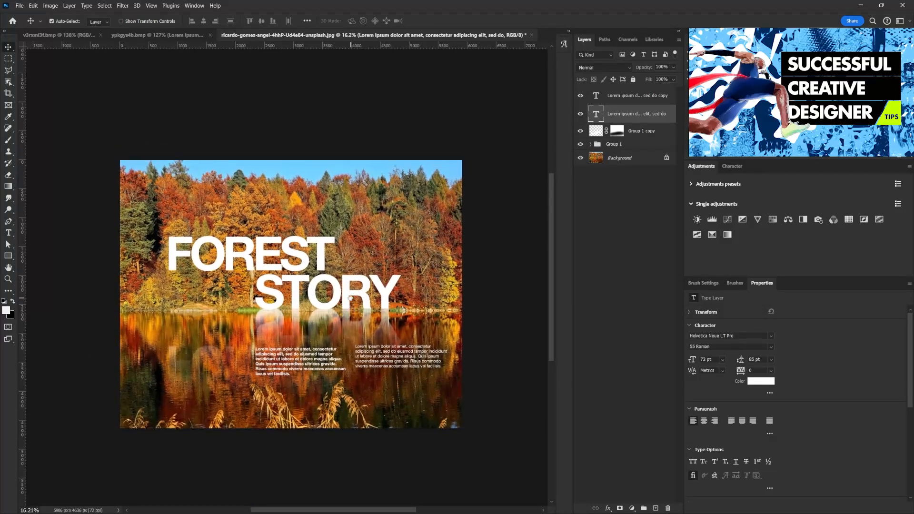